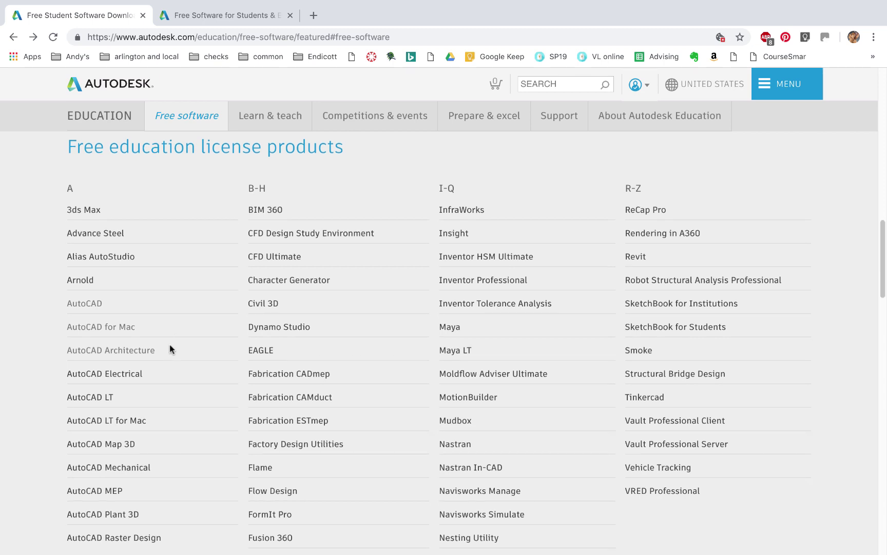
Open the AutoCAD for Mac download page from the free education license products.
{"action": "scroll", "coordinate": [171, 350], "scroll_direction": "down", "scroll_amount": 1}
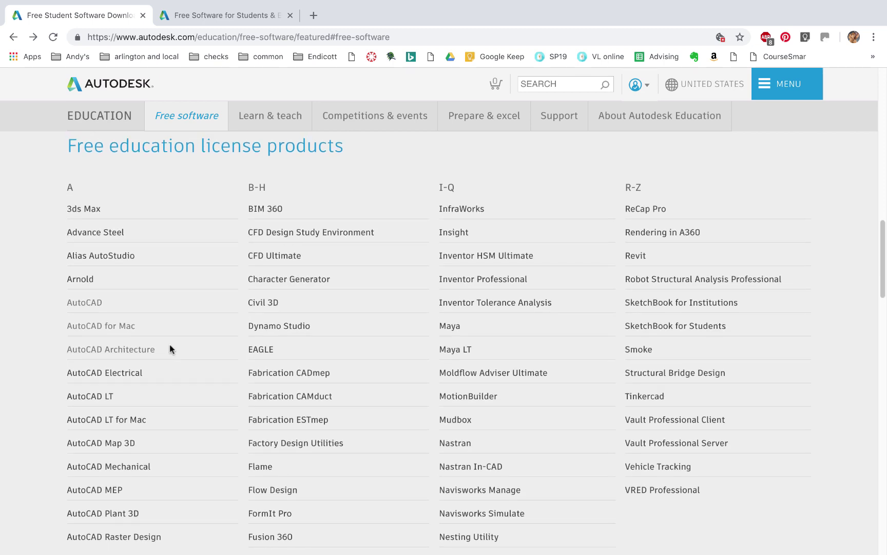
{"action": "left_click", "coordinate": [92, 324]}
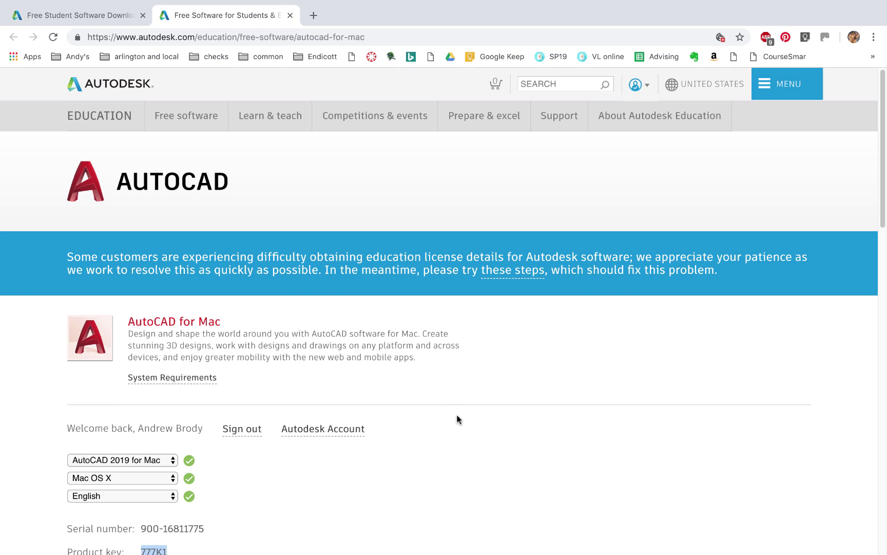
Choose AutoCAD 2019 for Mac as the version and Mac OS X as the operating system for the education download.
{"action": "scroll", "coordinate": [416, 440], "scroll_direction": "down", "scroll_amount": 1}
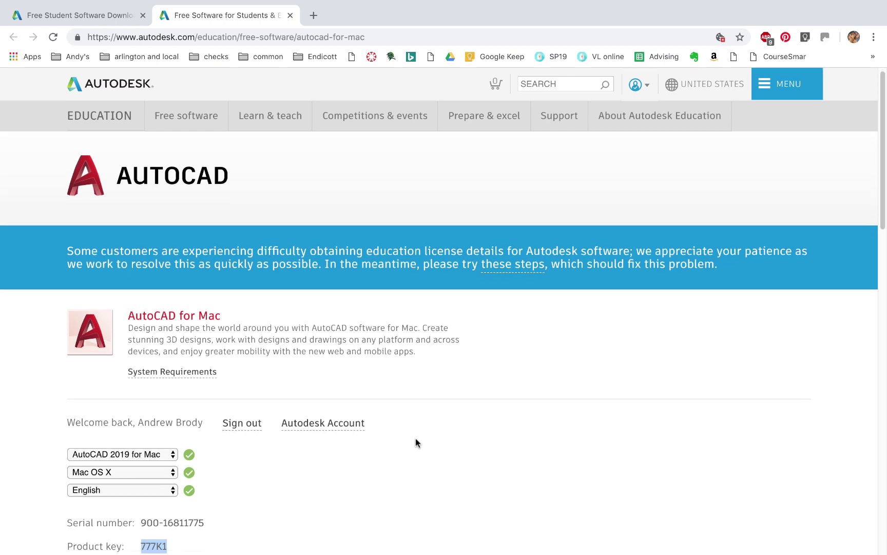
{"action": "scroll", "coordinate": [175, 394], "scroll_direction": "down", "scroll_amount": 1}
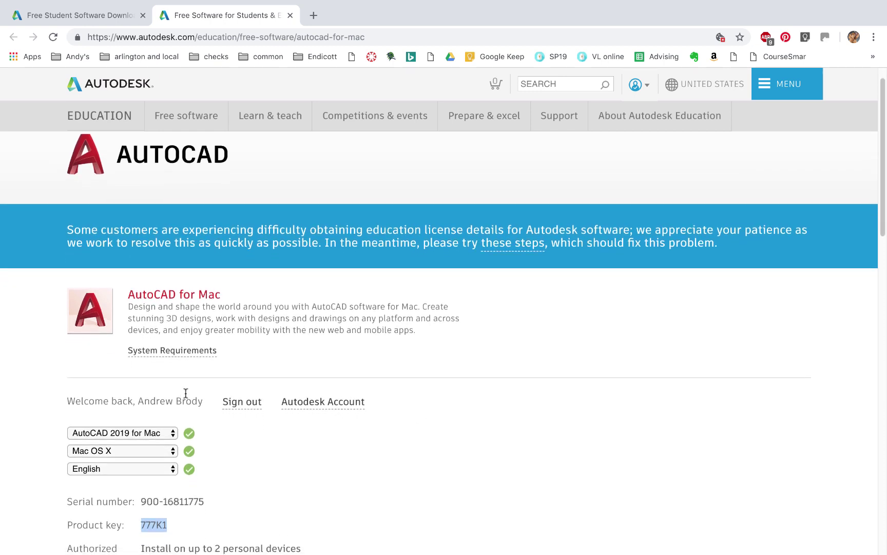
{"action": "scroll", "coordinate": [165, 434], "scroll_direction": "down", "scroll_amount": 1}
{"action": "left_click", "coordinate": [165, 433]}
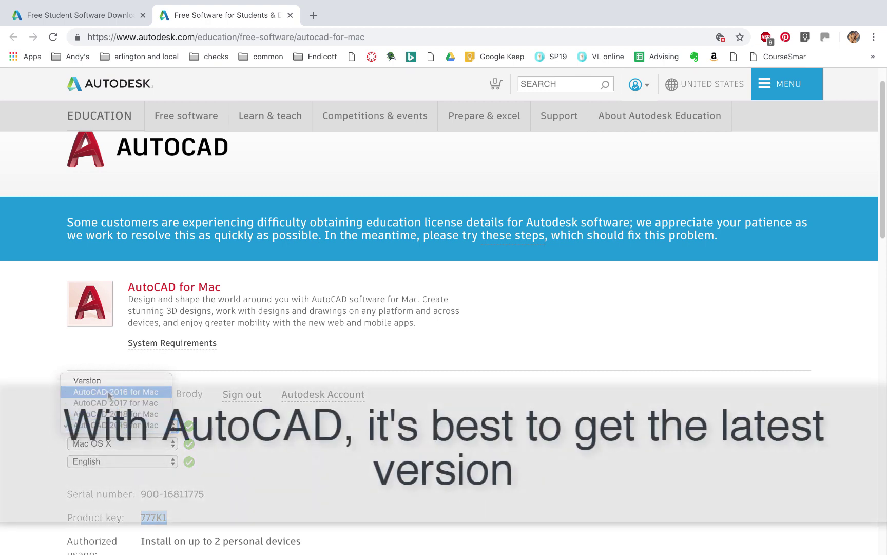
{"action": "left_click", "coordinate": [109, 426]}
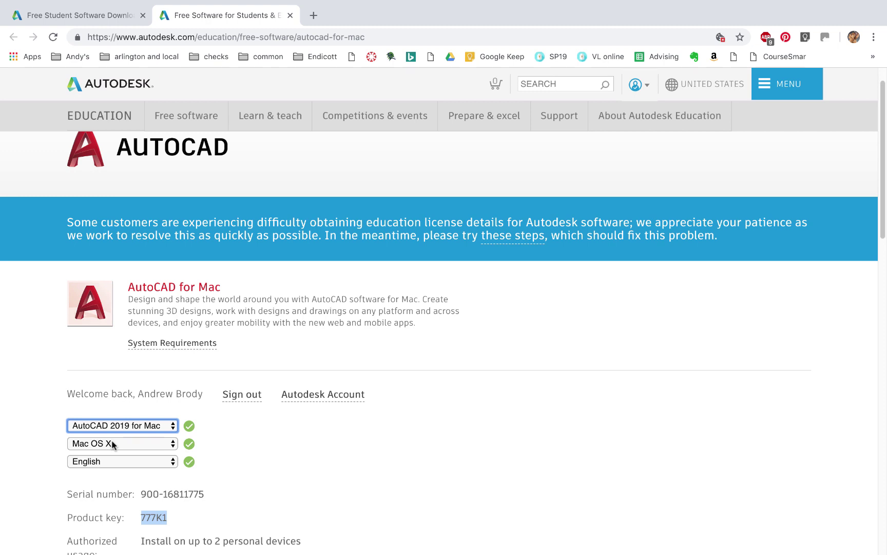
{"action": "left_click", "coordinate": [149, 446]}
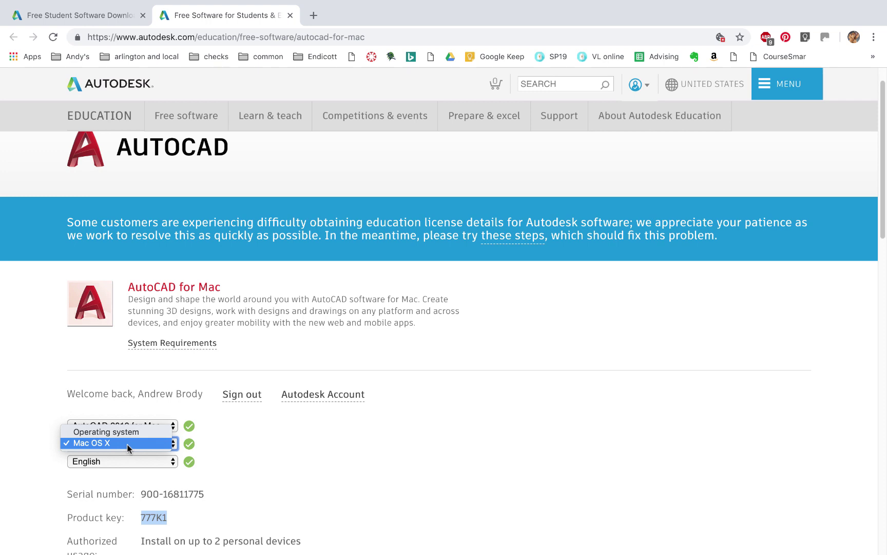
{"action": "left_click", "coordinate": [127, 444]}
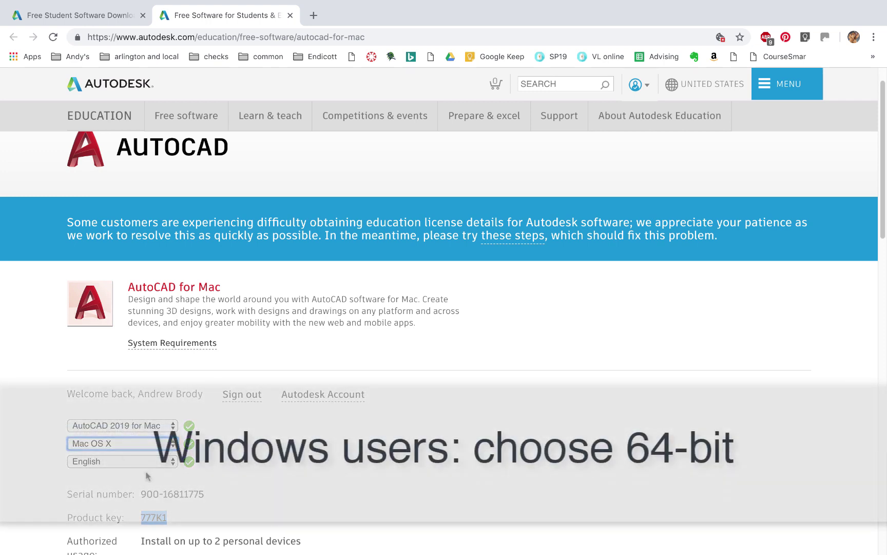
{"action": "scroll", "coordinate": [191, 496], "scroll_direction": "down", "scroll_amount": 2}
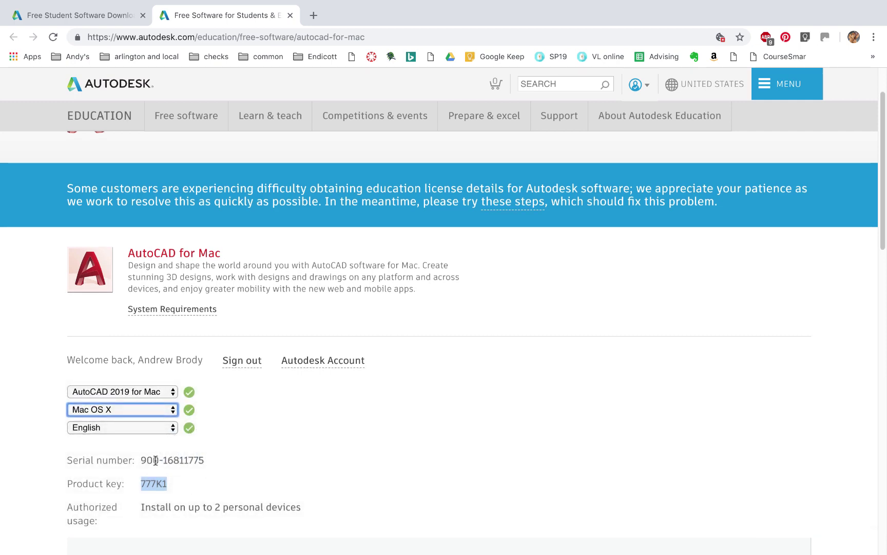
{"action": "scroll", "coordinate": [180, 466], "scroll_direction": "down", "scroll_amount": 3}
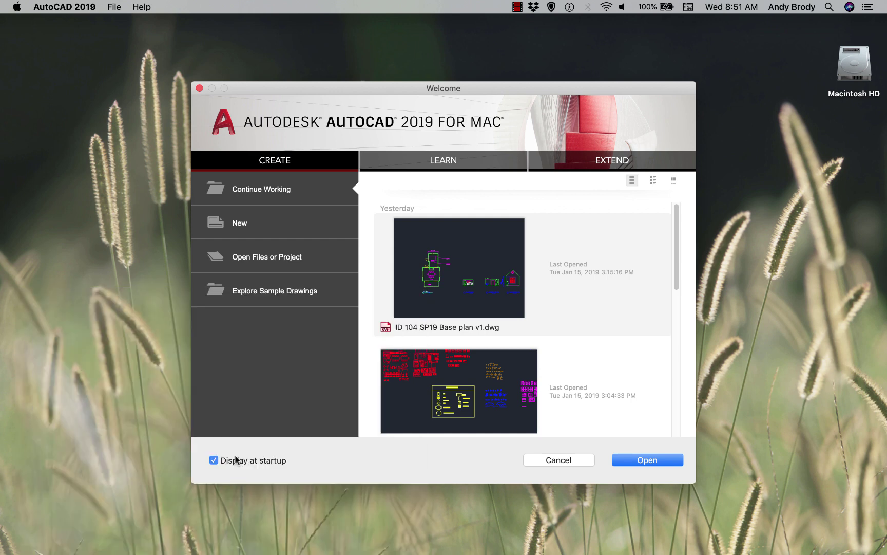
{"action": "left_click", "coordinate": [214, 460]}
{"action": "left_click", "coordinate": [216, 461]}
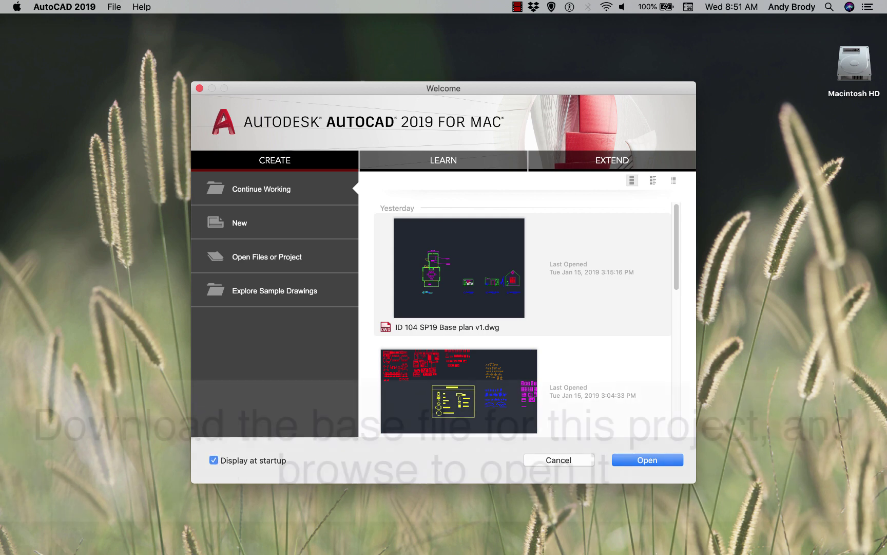
{"action": "left_click", "coordinate": [266, 258]}
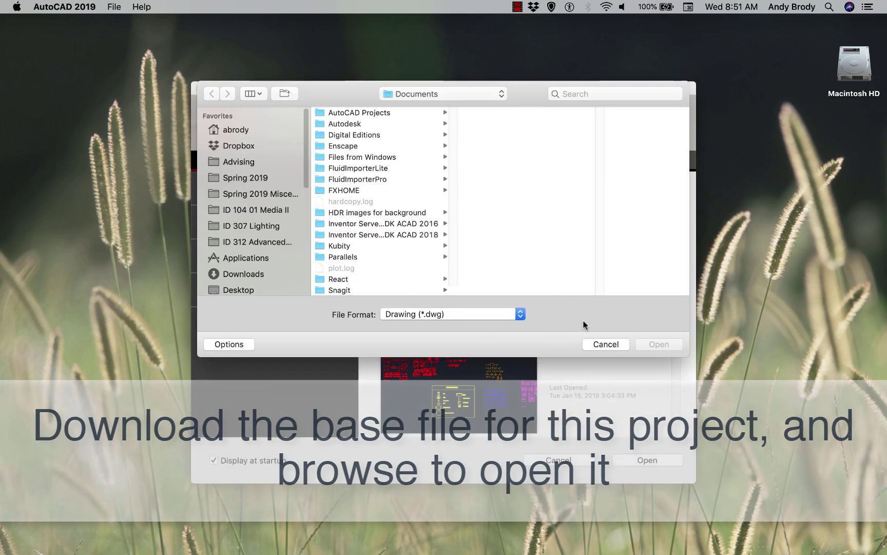
{"action": "left_click", "coordinate": [605, 343]}
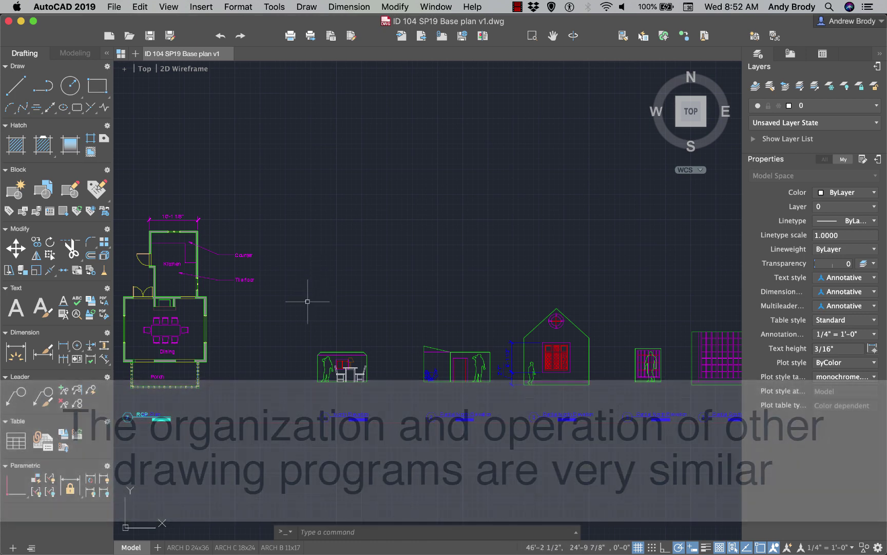
Bring the kitchen, dining and porch floor plan into a closer, centred view in model space.
{"action": "middle_click_drag", "start_coordinate": [305, 302], "coordinate": [464, 303]}
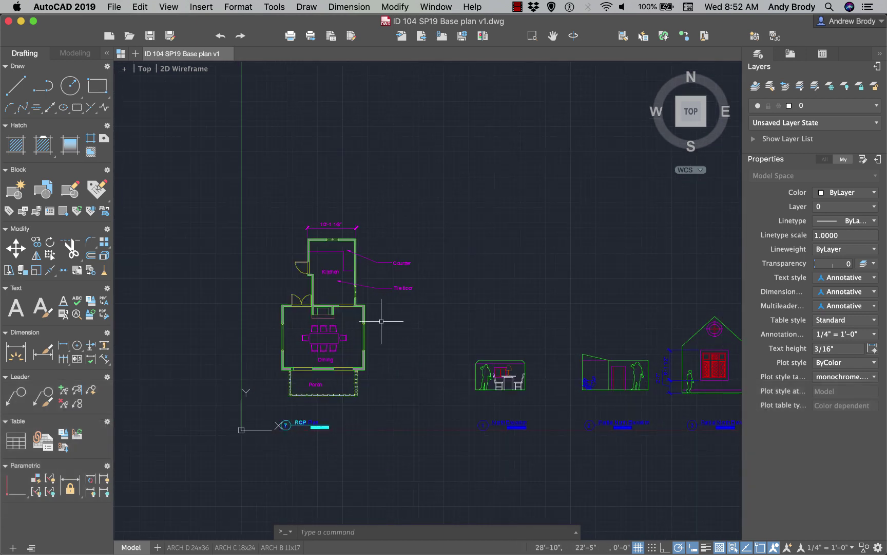
{"action": "scroll", "coordinate": [375, 326], "scroll_direction": "up", "scroll_amount": 2}
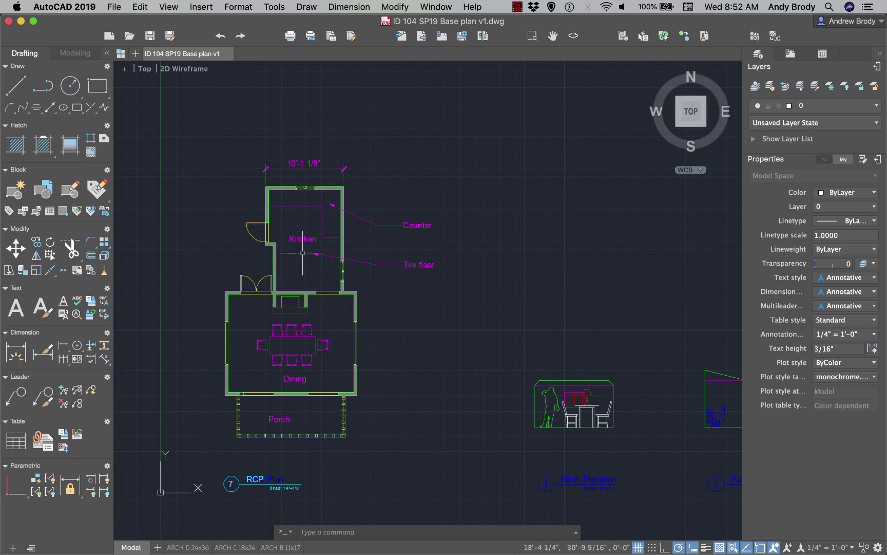
{"action": "middle_click_drag", "start_coordinate": [396, 295], "coordinate": [449, 295]}
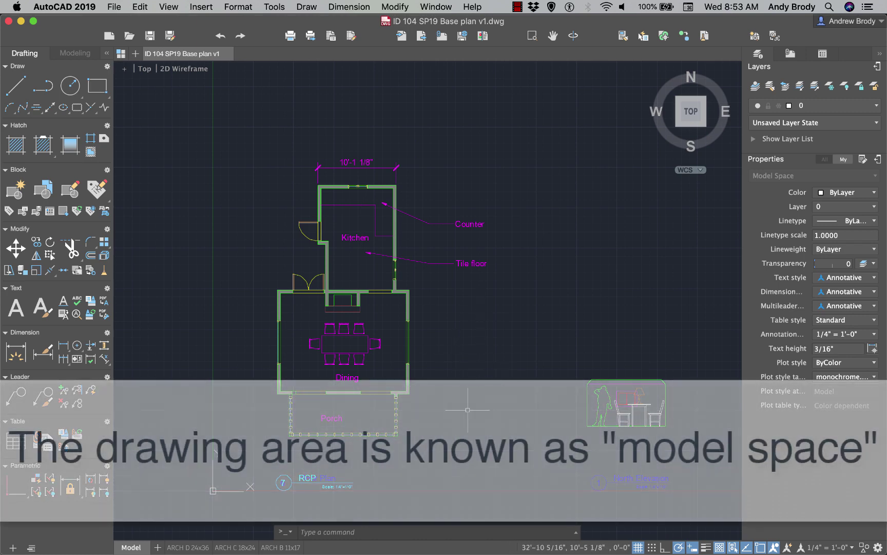
{"action": "scroll", "coordinate": [473, 405], "scroll_direction": "up", "scroll_amount": 3}
{"action": "scroll", "coordinate": [473, 405], "scroll_direction": "down", "scroll_amount": 2}
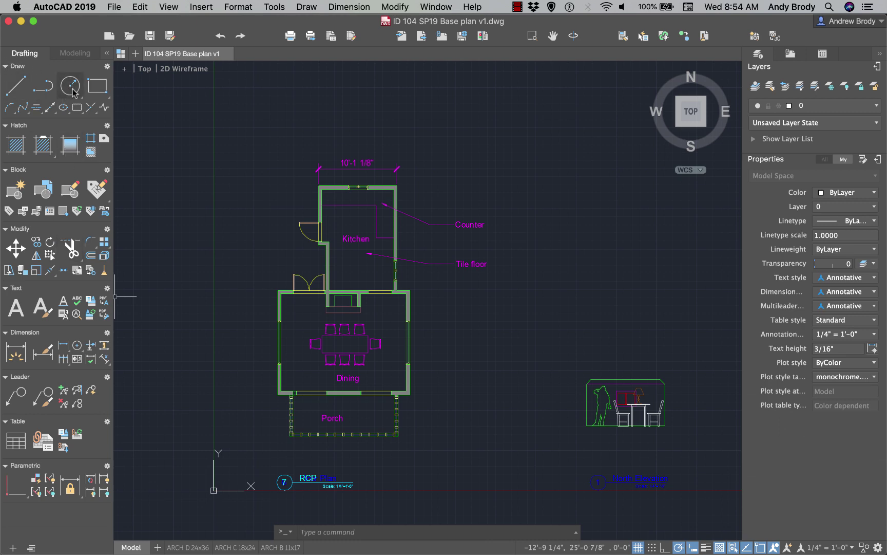
Collapse and re-expand the Draw and Hatch tool groups, and check which tools the Hatch group can display.
{"action": "left_click", "coordinate": [6, 66]}
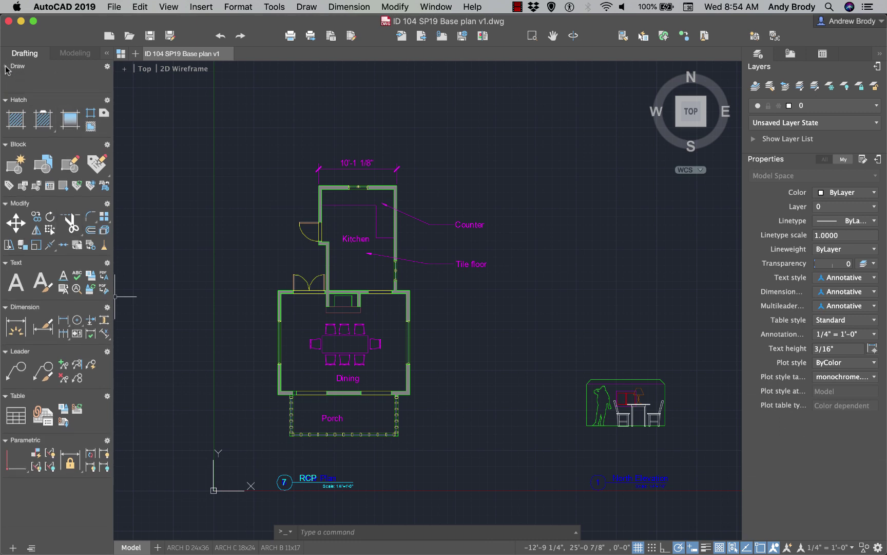
{"action": "left_click", "coordinate": [5, 67]}
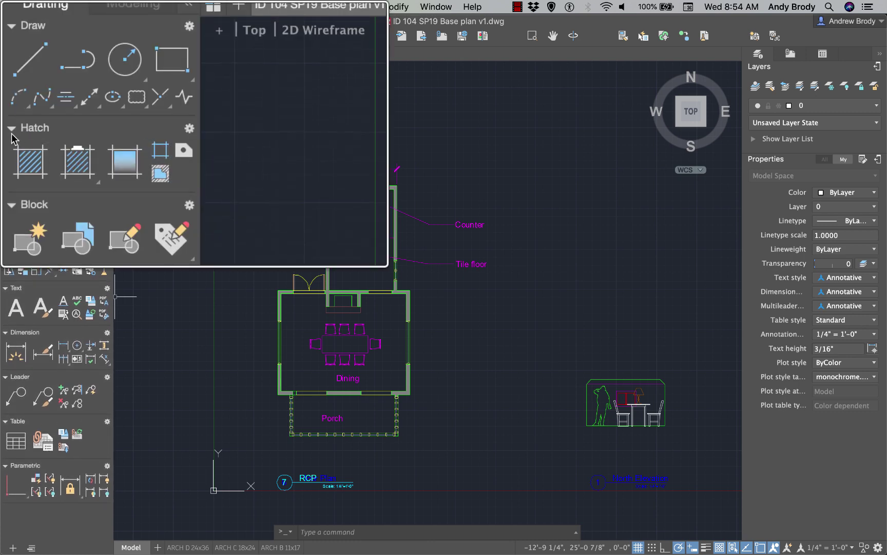
{"action": "left_click", "coordinate": [5, 125]}
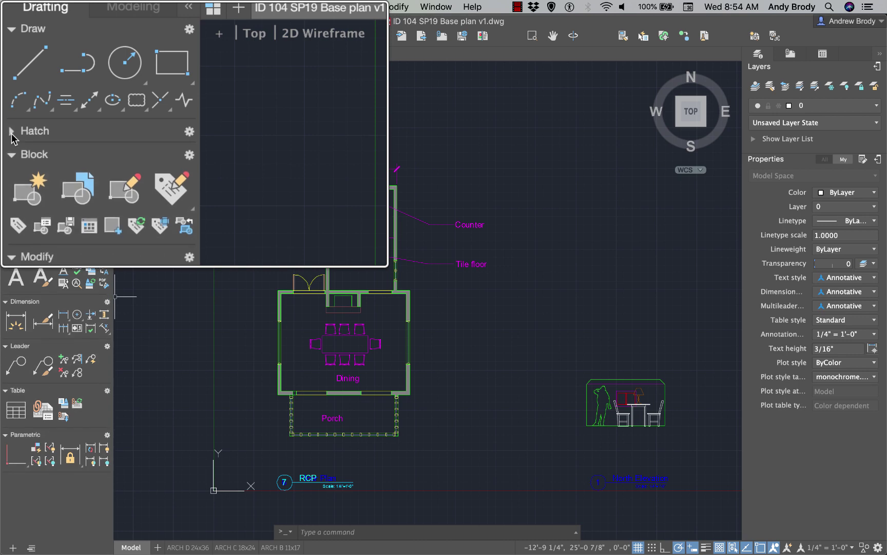
{"action": "left_click", "coordinate": [6, 125]}
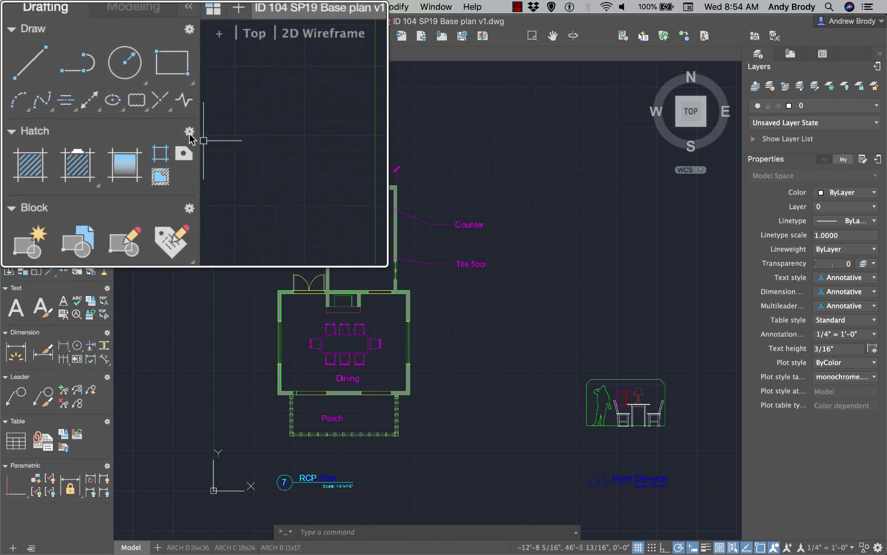
{"action": "left_click", "coordinate": [107, 125]}
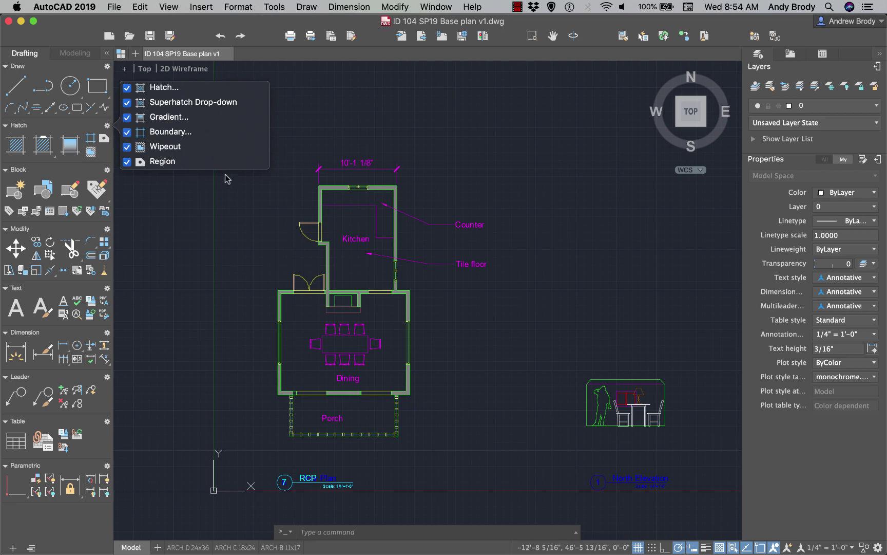
{"action": "left_click", "coordinate": [226, 195]}
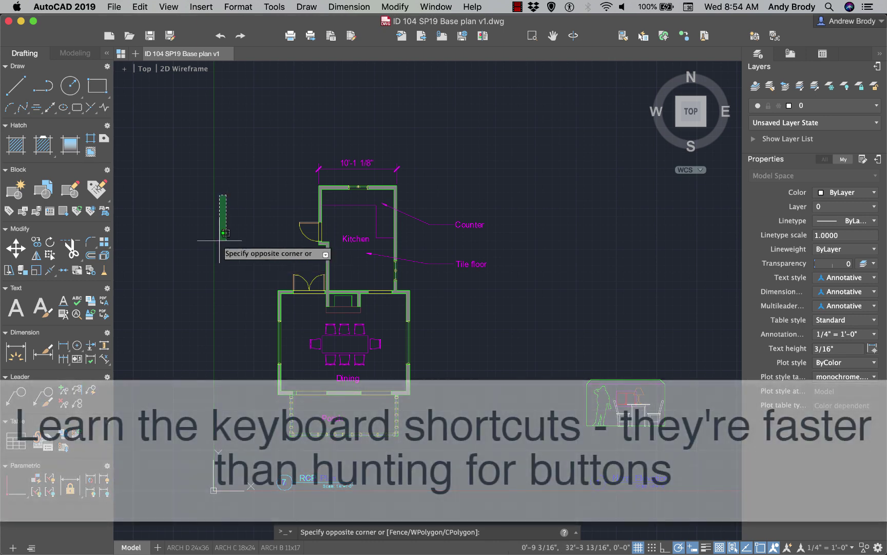
{"action": "key", "text": "Escape"}
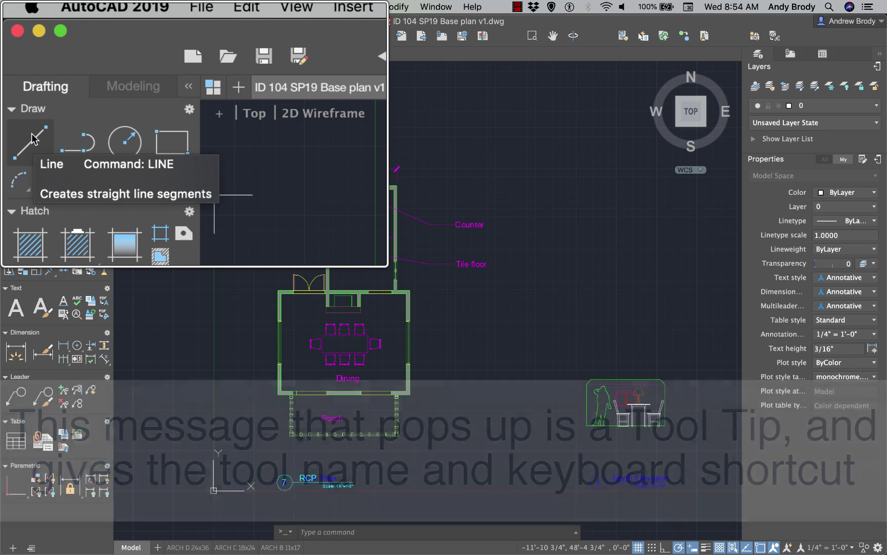
Shrink the drafting tool set to its compact layout and restore it to full width.
{"action": "left_click", "coordinate": [17, 84]}
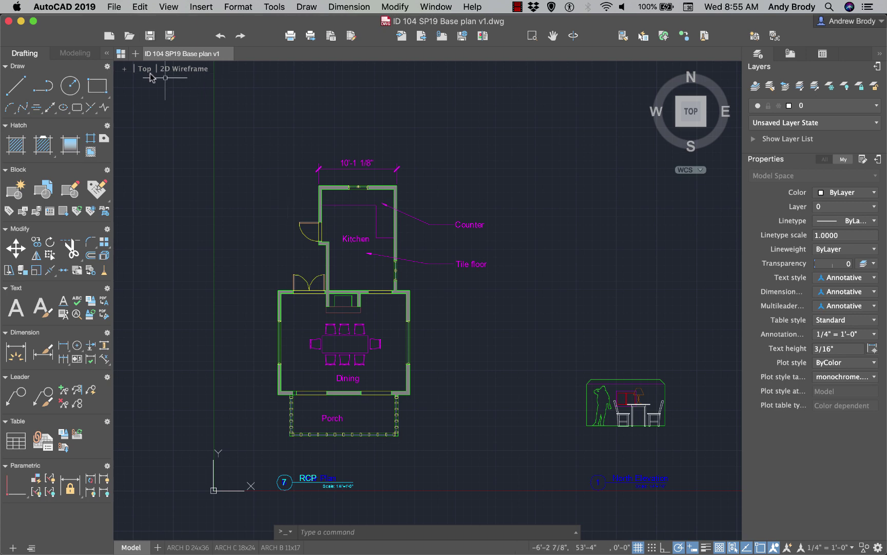
{"action": "left_click", "coordinate": [108, 55]}
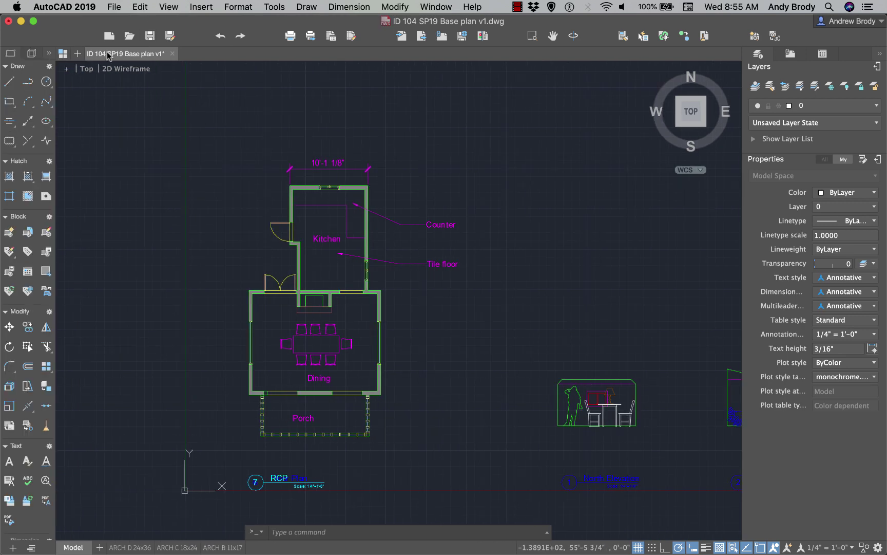
{"action": "left_click", "coordinate": [47, 54]}
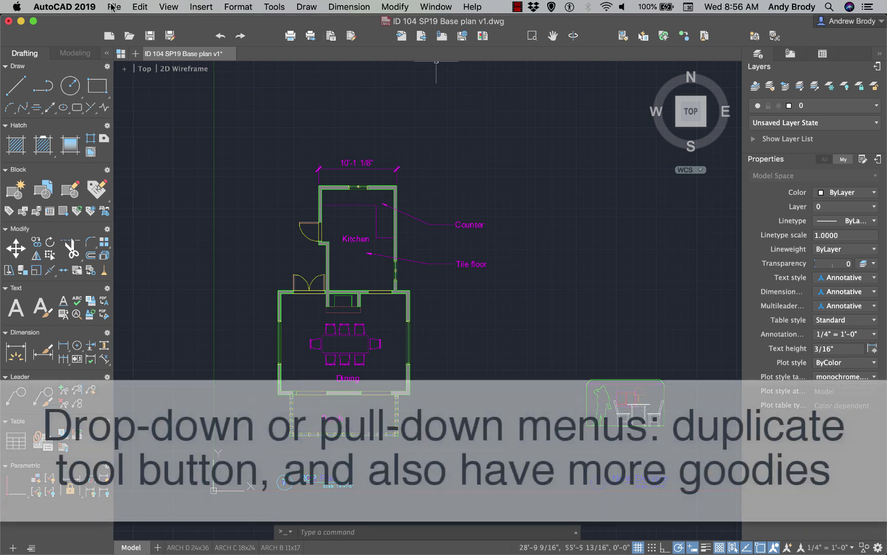
{"action": "left_click", "coordinate": [113, 7]}
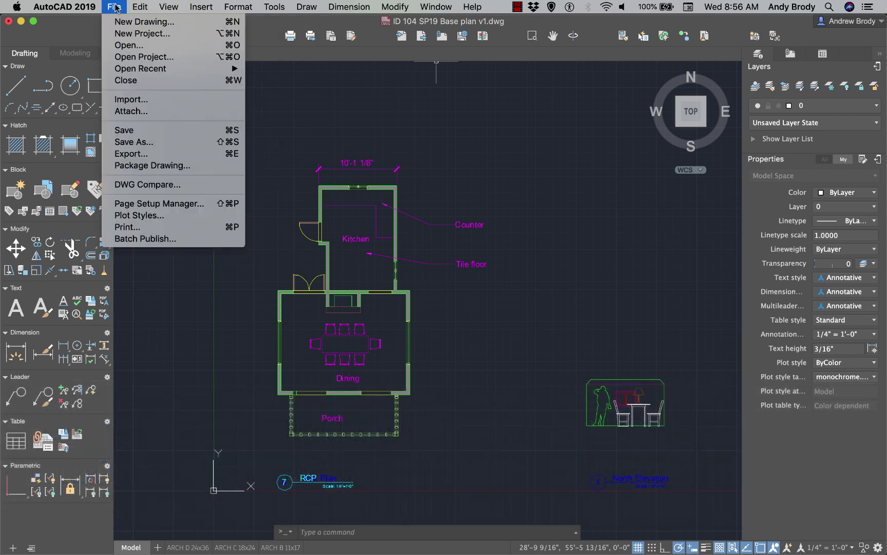
{"action": "mouse_move", "coordinate": [274, 7]}
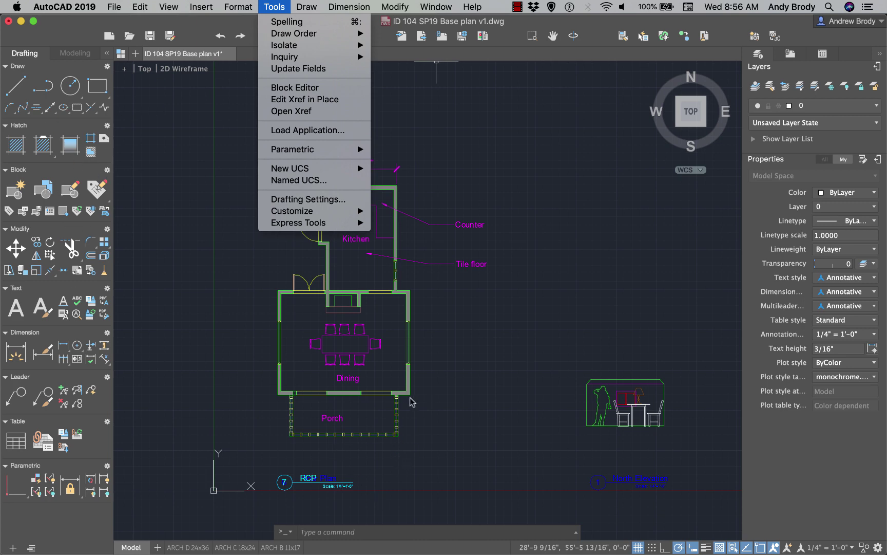
{"action": "mouse_move", "coordinate": [306, 7]}
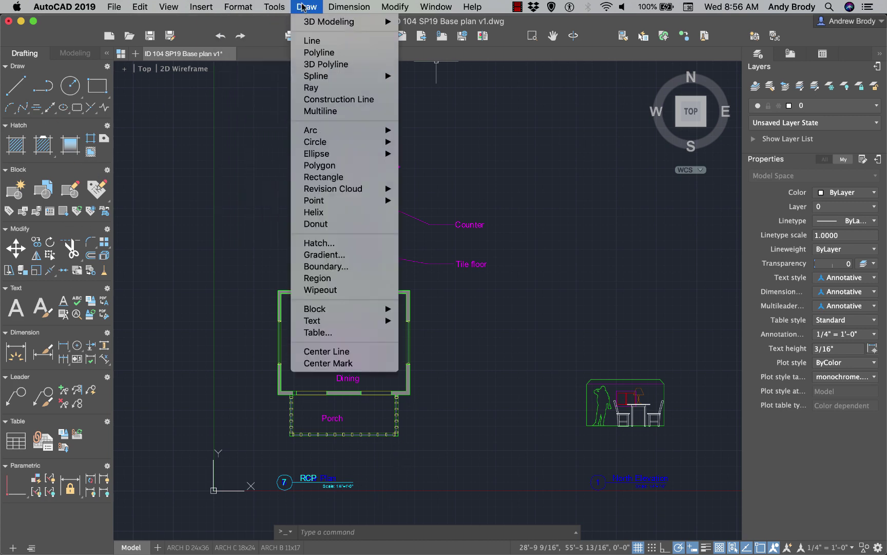
{"action": "left_click", "coordinate": [306, 7]}
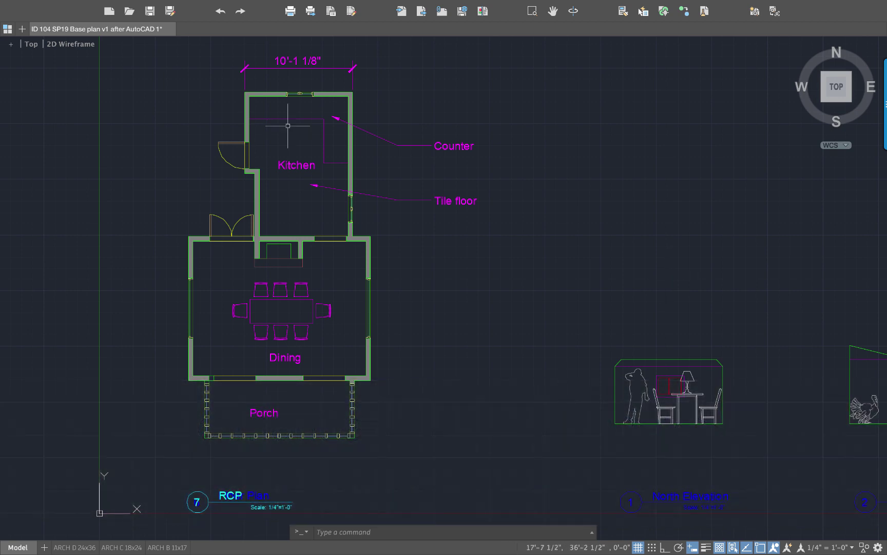
{"action": "mouse_move", "coordinate": [285, 2]}
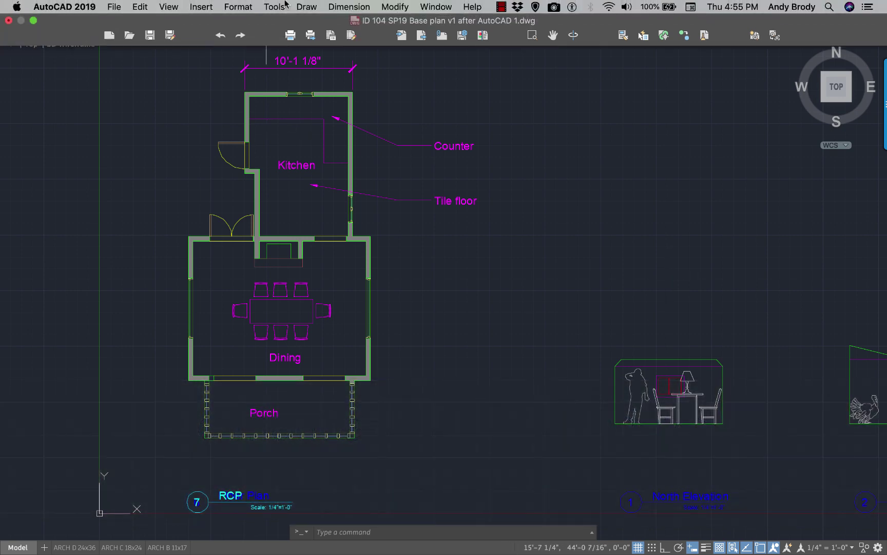
{"action": "left_click", "coordinate": [428, 7]}
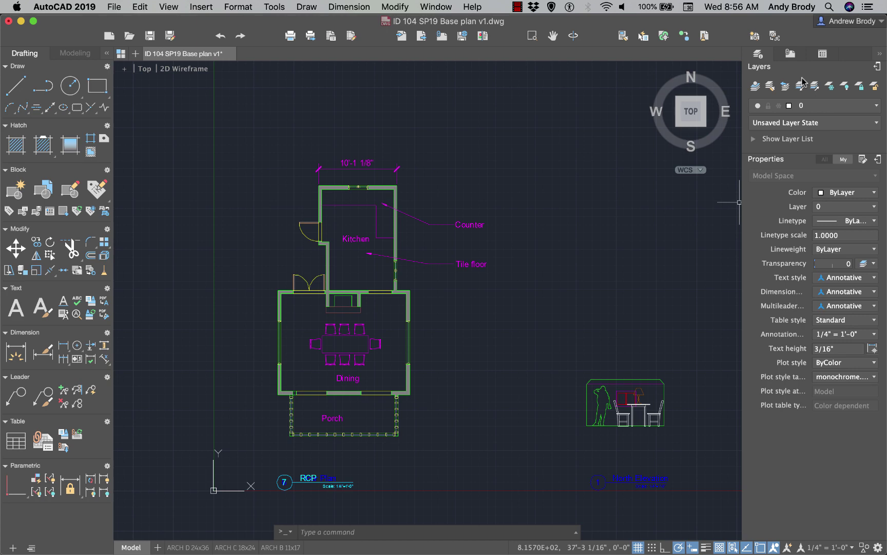
View the drawing's available layers, keeping layer 0 as the current layer.
{"action": "left_click", "coordinate": [870, 107]}
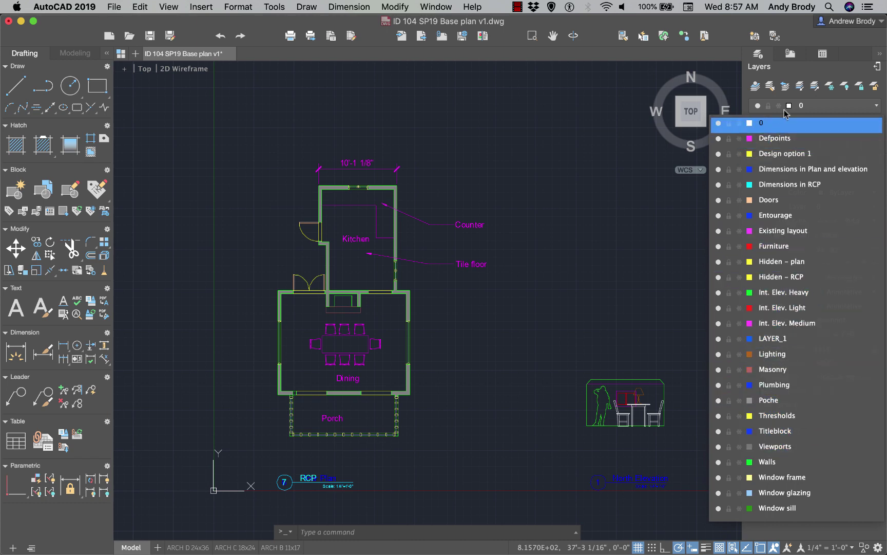
{"action": "left_click", "coordinate": [813, 106]}
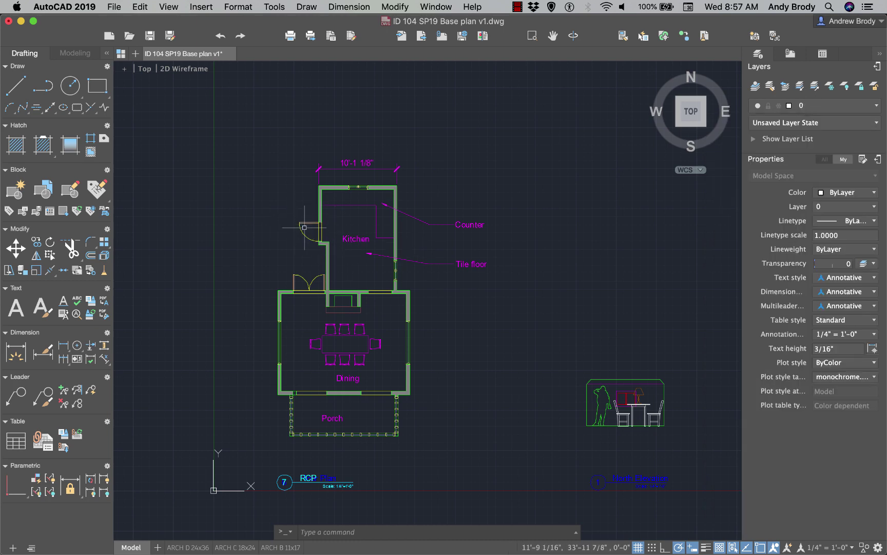
Select the upper line of the kitchen's exterior door and float its properties palette beside the door.
{"action": "scroll", "coordinate": [292, 220], "scroll_direction": "up", "scroll_amount": 8}
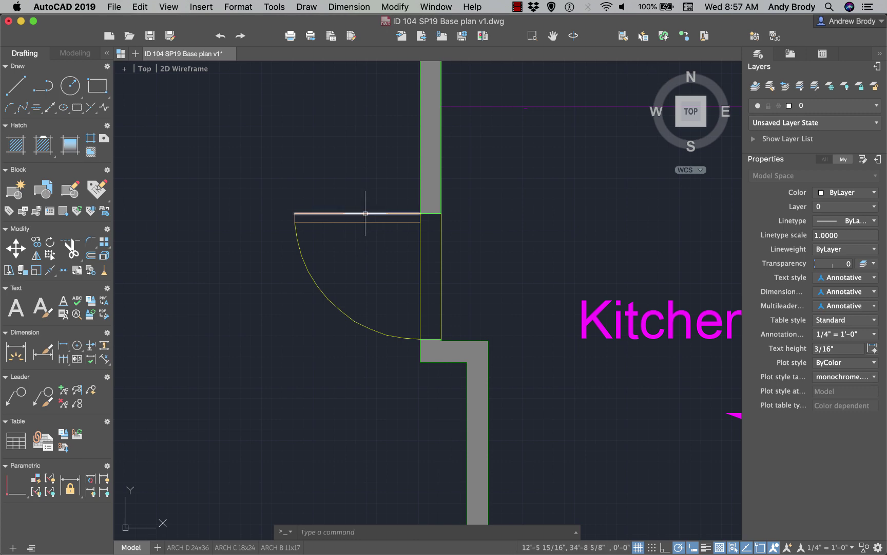
{"action": "left_click", "coordinate": [366, 212]}
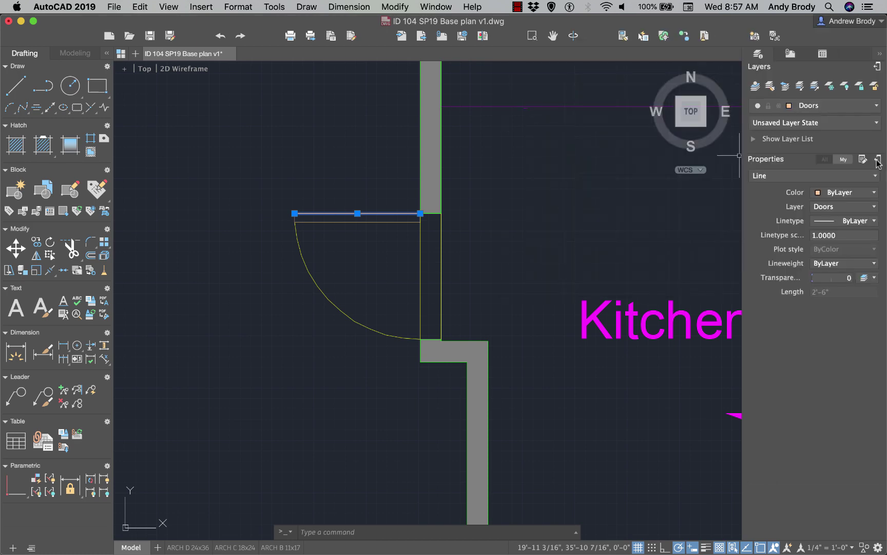
{"action": "left_click", "coordinate": [878, 160]}
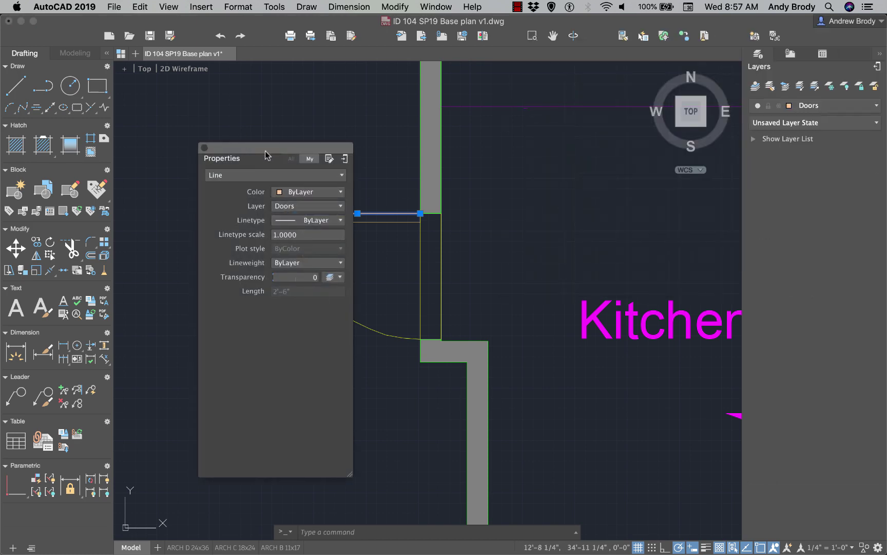
{"action": "left_click_drag", "start_coordinate": [248, 152], "coordinate": [570, 179]}
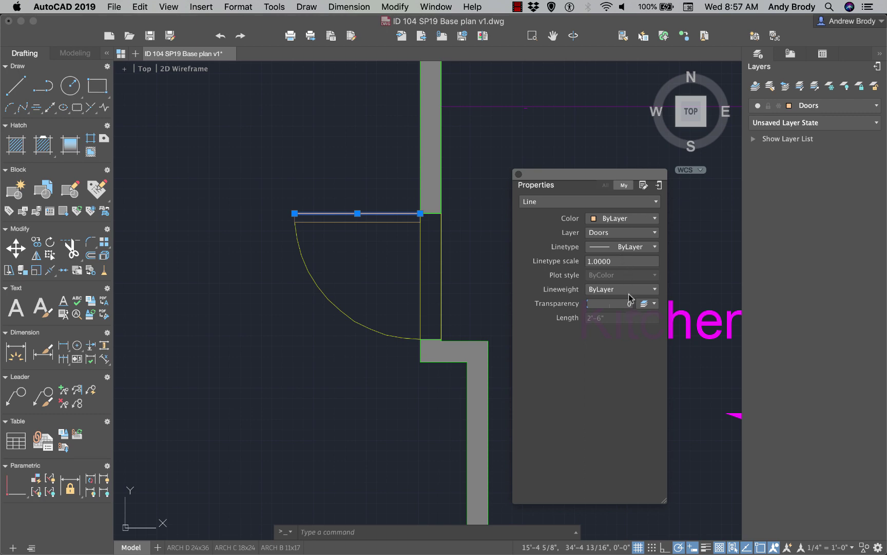
Show all properties of the selected door line, examine its geometry values, and dock the properties palette again.
{"action": "left_click", "coordinate": [607, 186]}
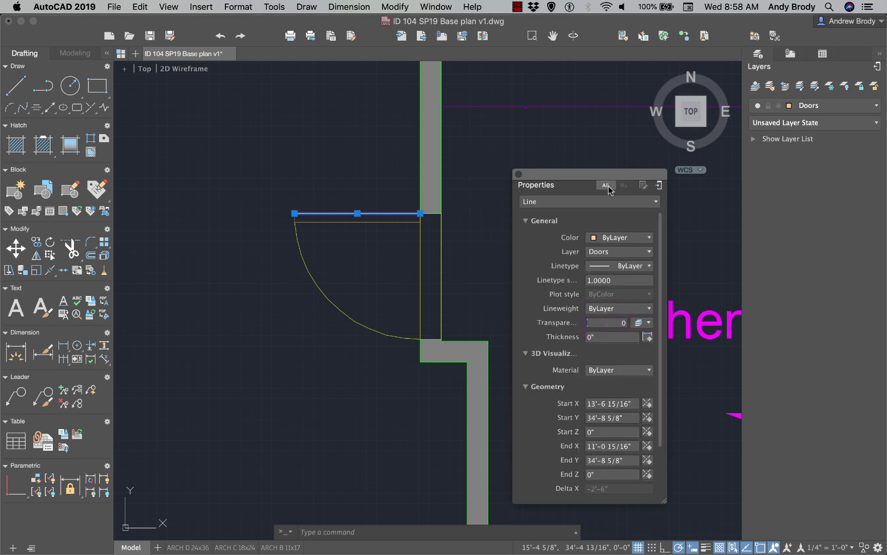
{"action": "scroll", "coordinate": [611, 404], "scroll_direction": "down", "scroll_amount": 3}
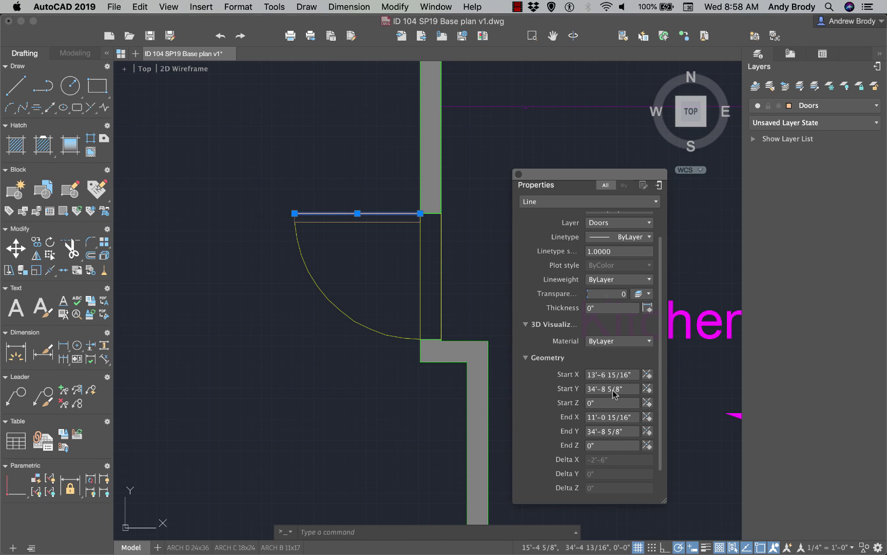
{"action": "left_click", "coordinate": [605, 405]}
{"action": "left_click", "coordinate": [606, 406]}
{"action": "left_click", "coordinate": [659, 187]}
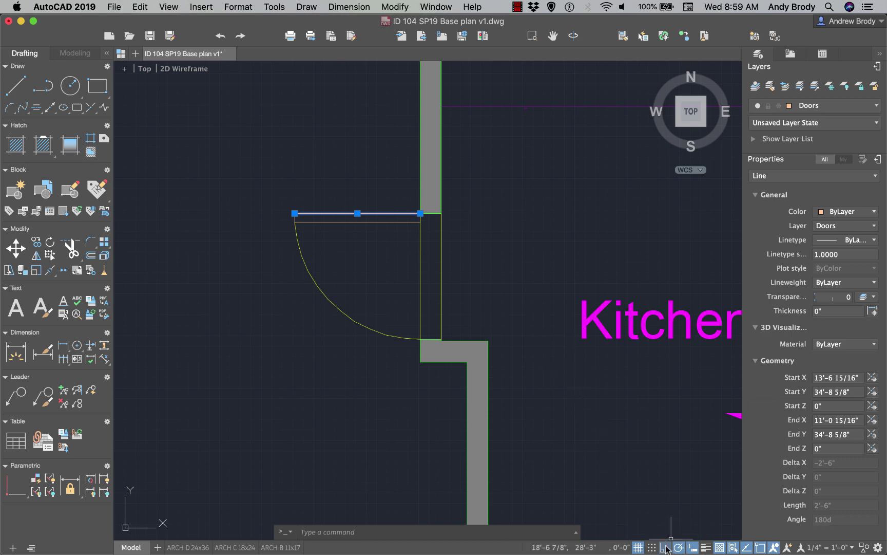
Turn on Ortho mode and try out the Line command from a point outside the kitchen door, without keeping the line.
{"action": "left_click", "coordinate": [666, 548]}
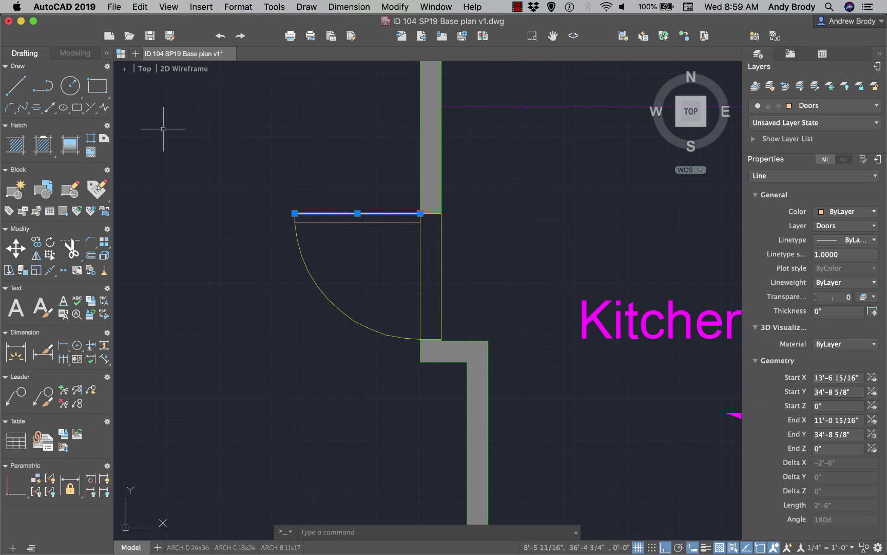
{"action": "type", "text": "l"}
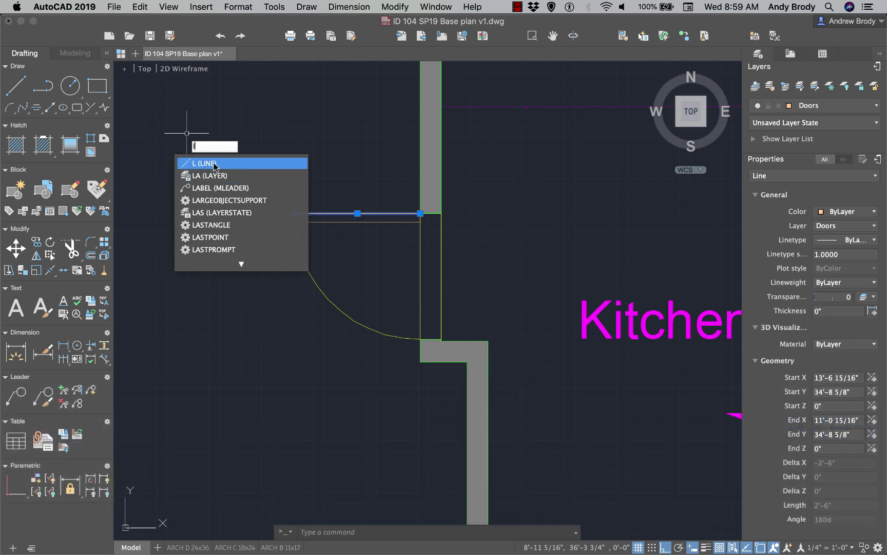
{"action": "left_click", "coordinate": [214, 163]}
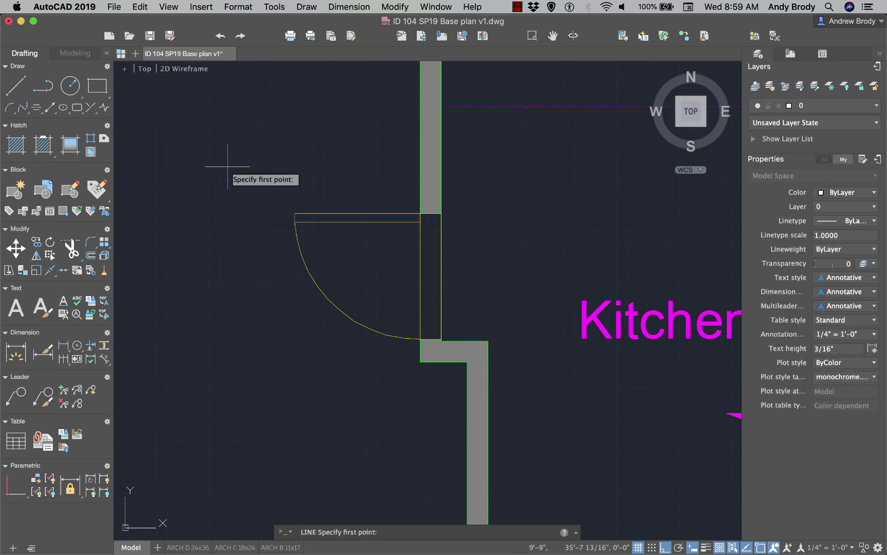
{"action": "left_click", "coordinate": [202, 124]}
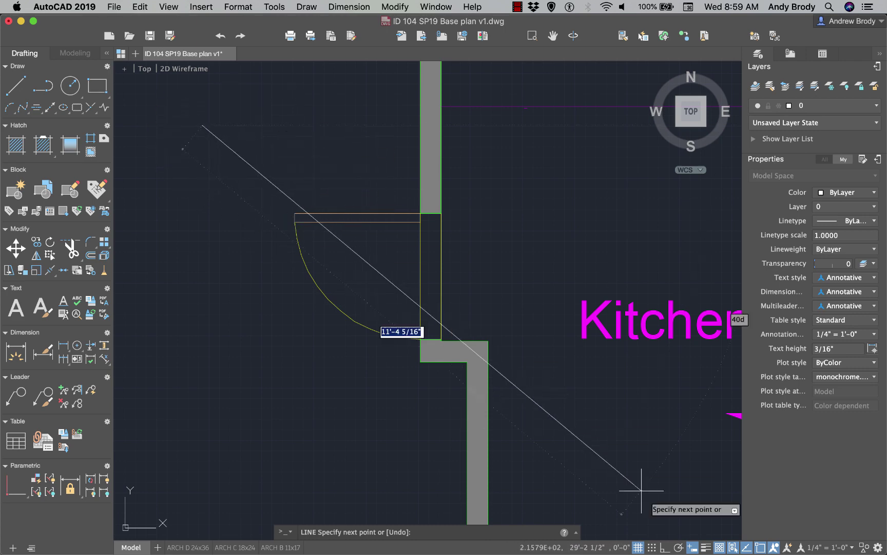
{"action": "key", "text": "Escape"}
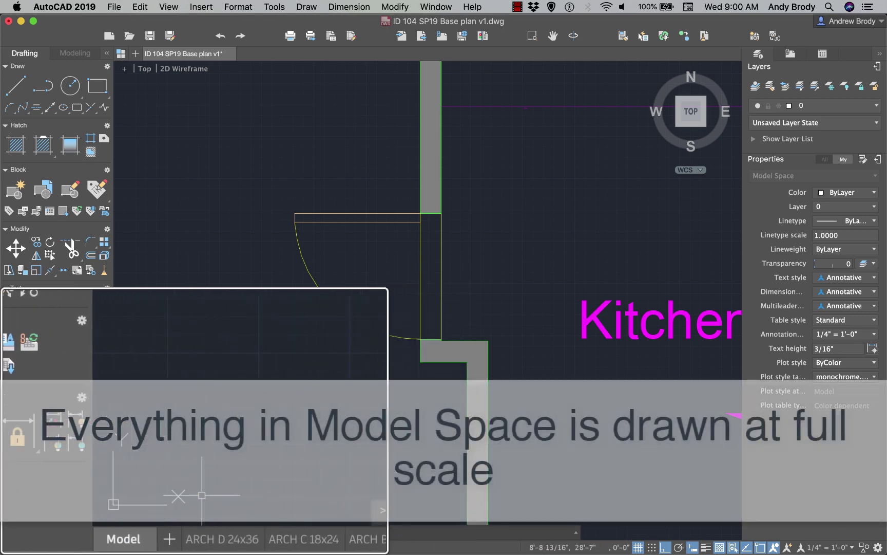
View the whole drawing, inspect the ARCH D 24x36 and ARCH C 18x24 layouts, and return to model space.
{"action": "scroll", "coordinate": [302, 310], "scroll_direction": "down", "scroll_amount": 10}
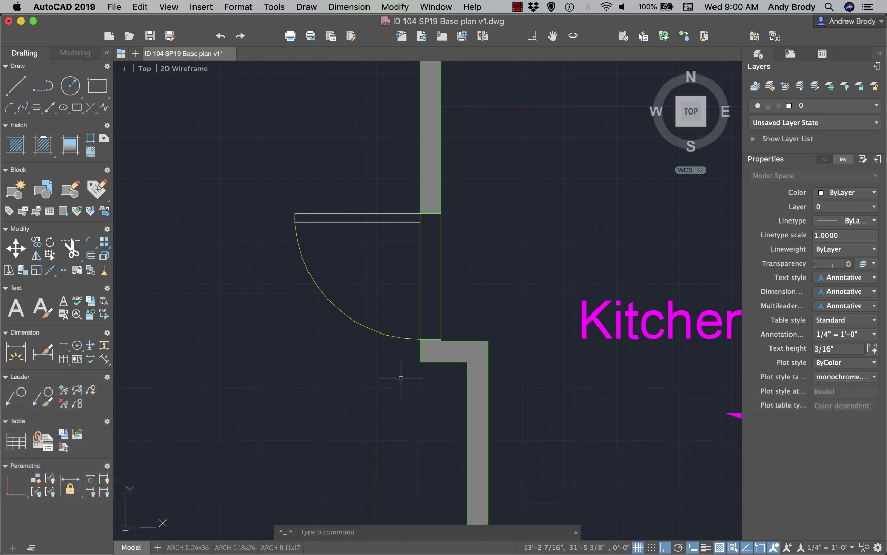
{"action": "scroll", "coordinate": [384, 345], "scroll_direction": "down", "scroll_amount": 5}
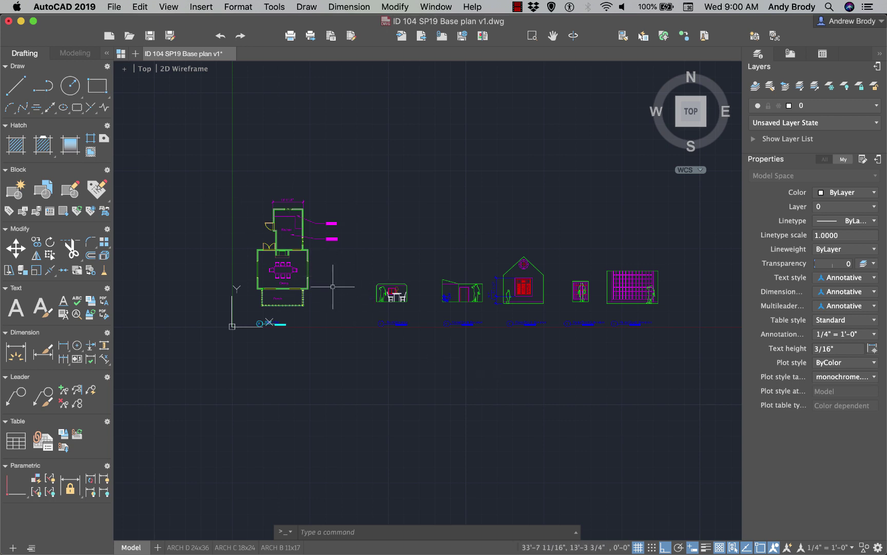
{"action": "scroll", "coordinate": [333, 286], "scroll_direction": "up", "scroll_amount": 3}
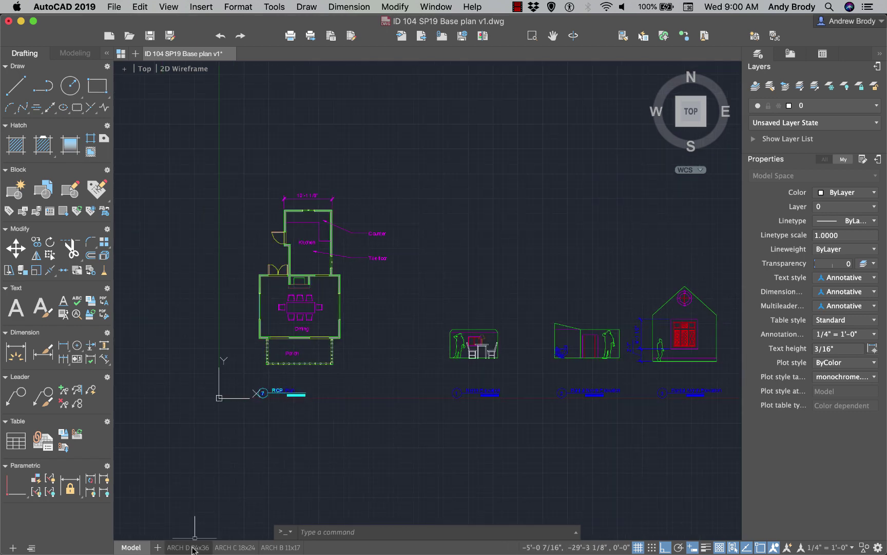
{"action": "left_click", "coordinate": [191, 547]}
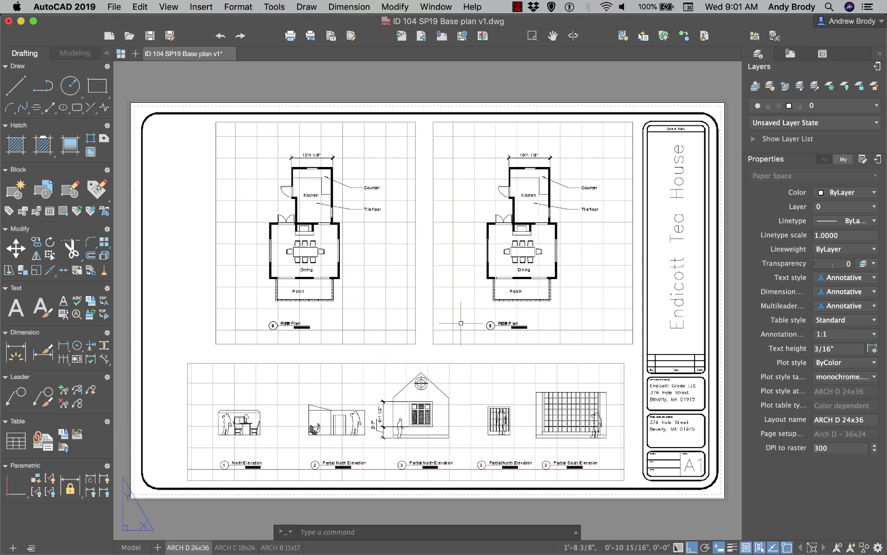
{"action": "left_click", "coordinate": [236, 546]}
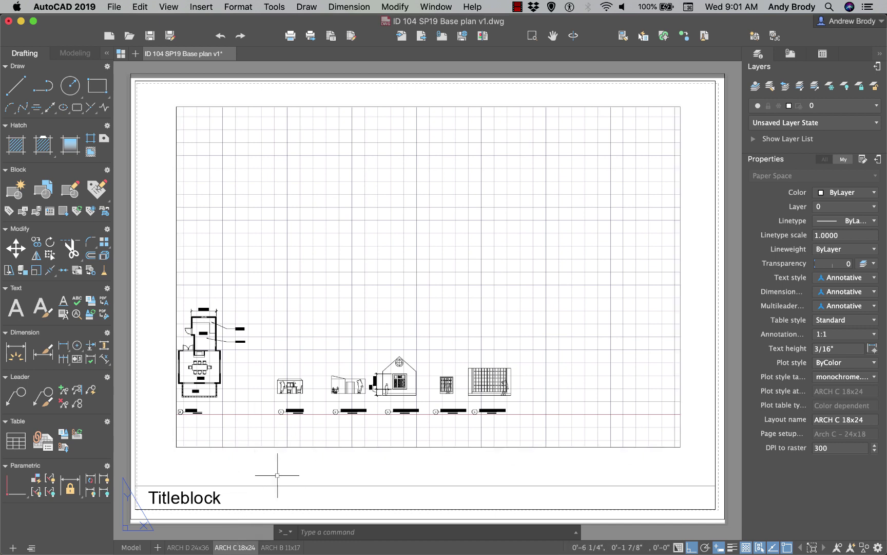
{"action": "left_click", "coordinate": [132, 547]}
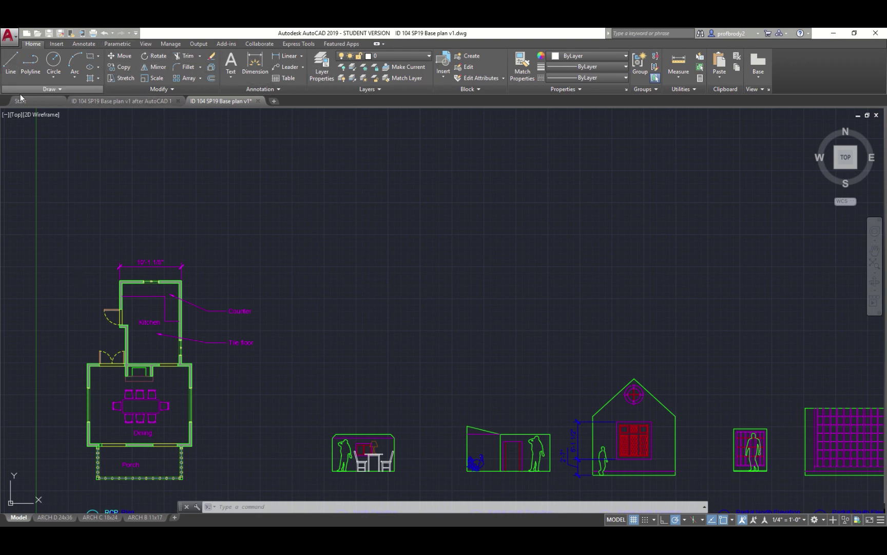
In the Windows version of AutoCAD, check the additional Draw tools and look over the Output and Insert tool sets.
{"action": "left_click", "coordinate": [60, 88]}
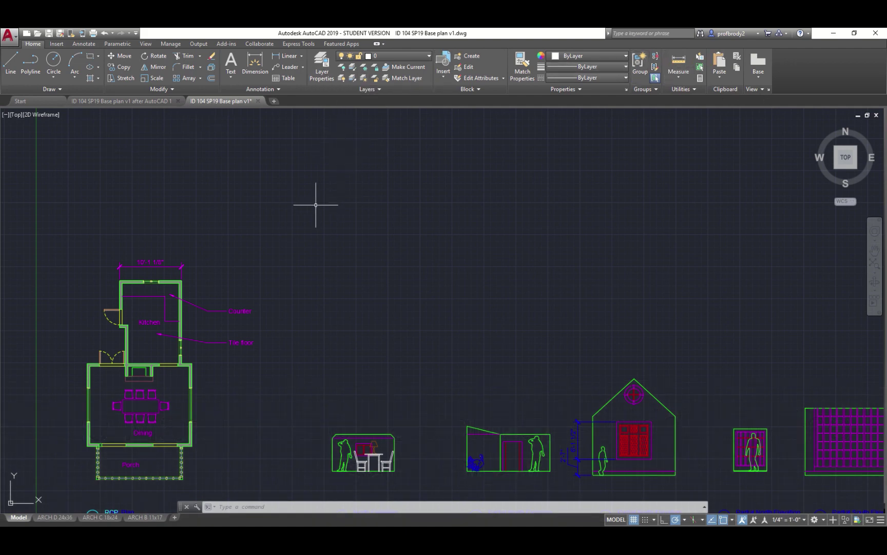
{"action": "middle_click_drag", "start_coordinate": [236, 225], "coordinate": [268, 208]}
{"action": "scroll", "coordinate": [283, 195], "scroll_direction": "up", "scroll_amount": 2}
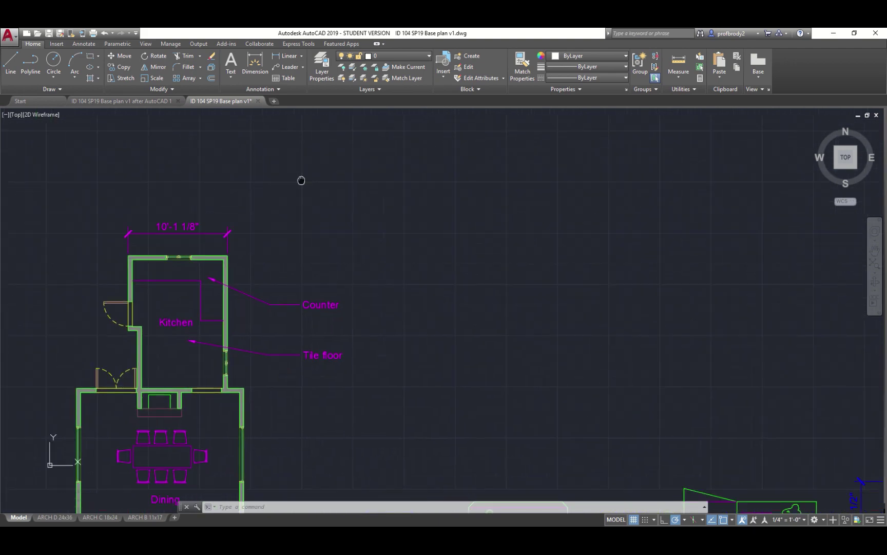
{"action": "middle_click_drag", "start_coordinate": [301, 180], "coordinate": [342, 124]}
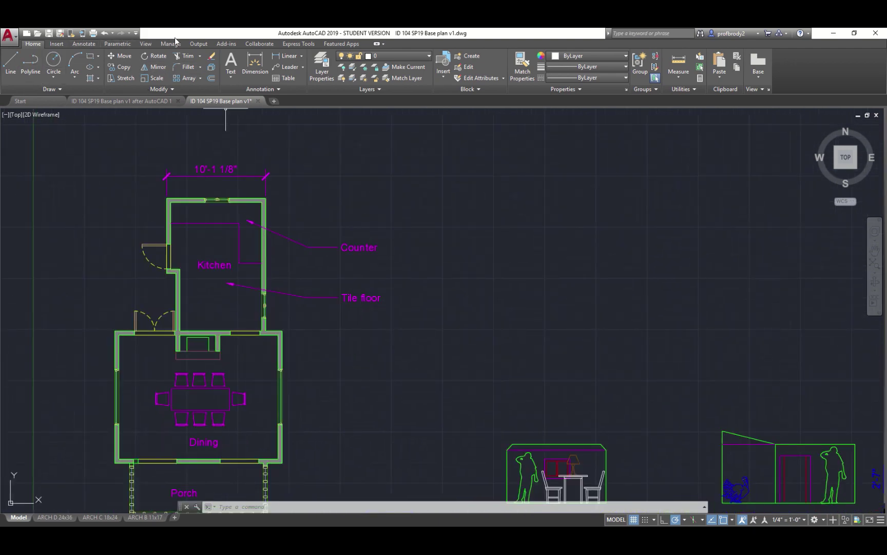
{"action": "left_click", "coordinate": [198, 44]}
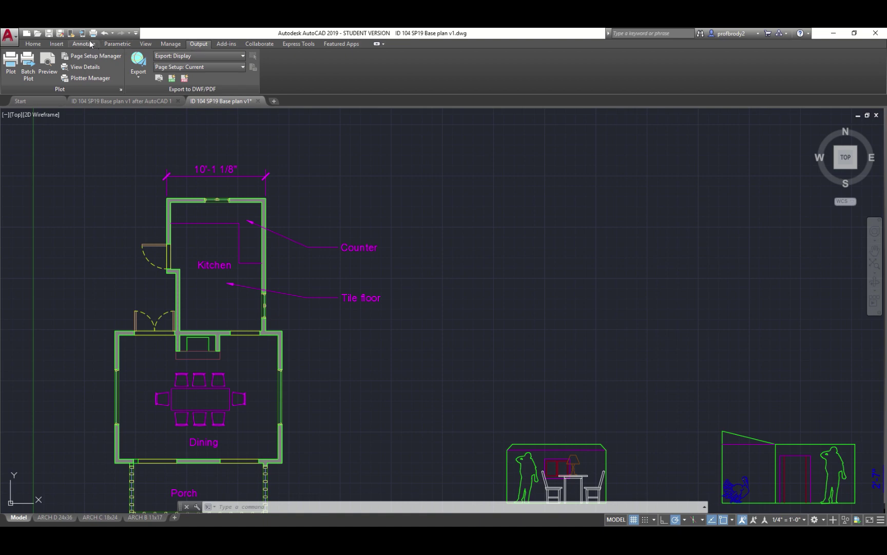
{"action": "left_click", "coordinate": [71, 45]}
{"action": "left_click", "coordinate": [56, 45]}
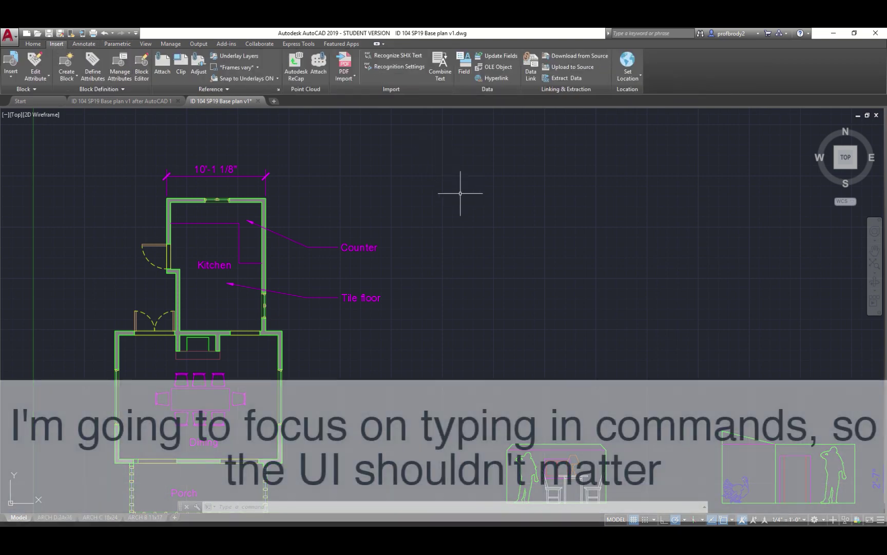
{"action": "key", "text": "Escape"}
{"action": "key", "text": "Escape"}
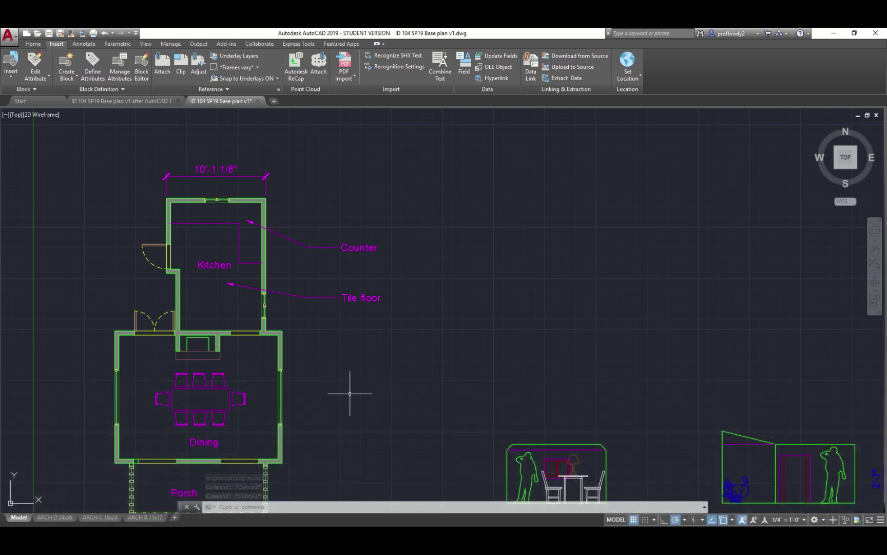
View the ARCH D 24x36 paper space layout and return to model space.
{"action": "scroll", "coordinate": [416, 349], "scroll_direction": "down", "scroll_amount": 2}
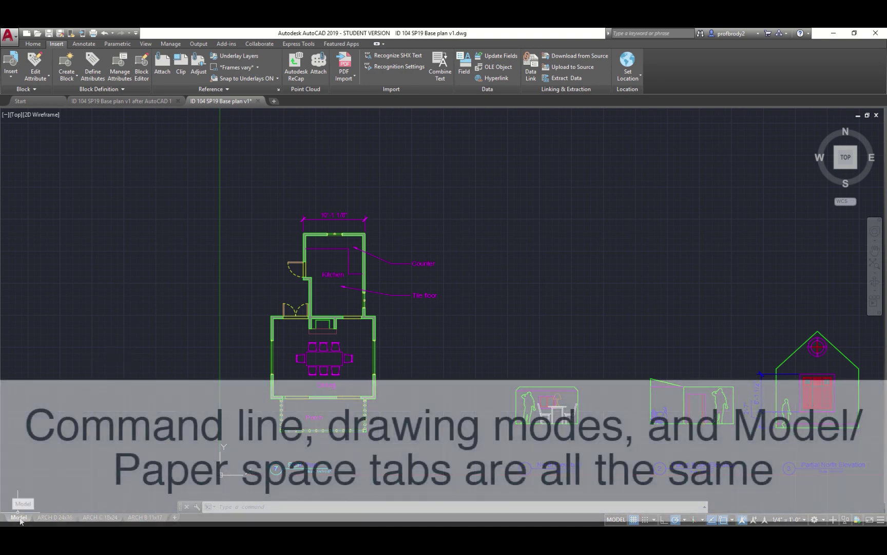
{"action": "left_click", "coordinate": [58, 517]}
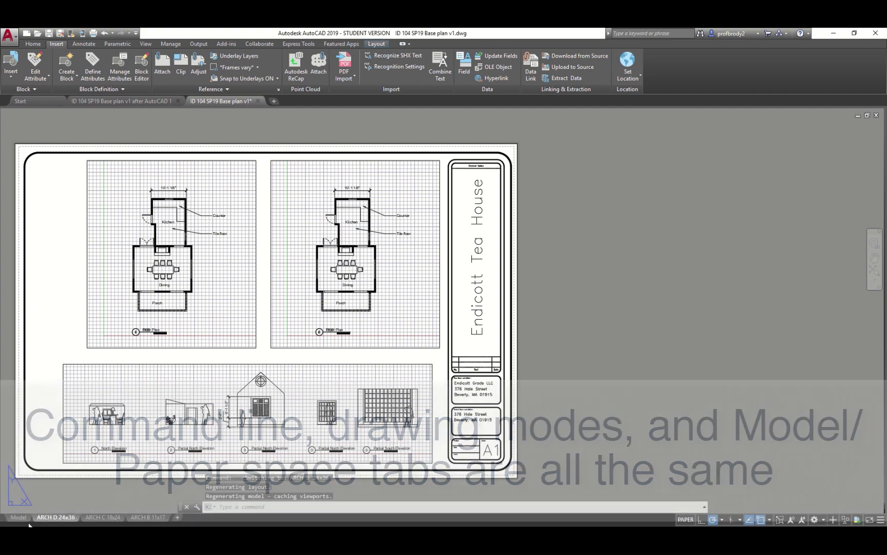
{"action": "left_click", "coordinate": [20, 517]}
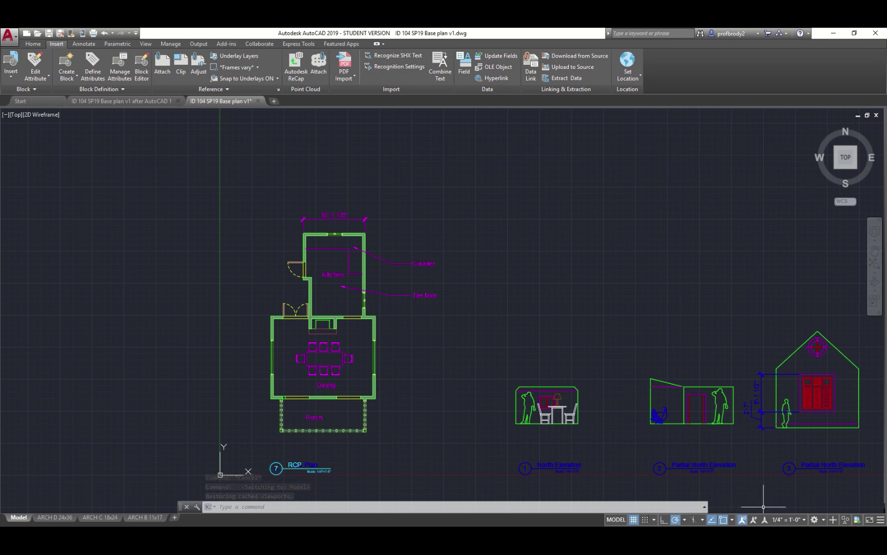
Add the LineWeight toggle to the displayed drawing modes and try switching the lineweight display.
{"action": "left_click", "coordinate": [879, 521]}
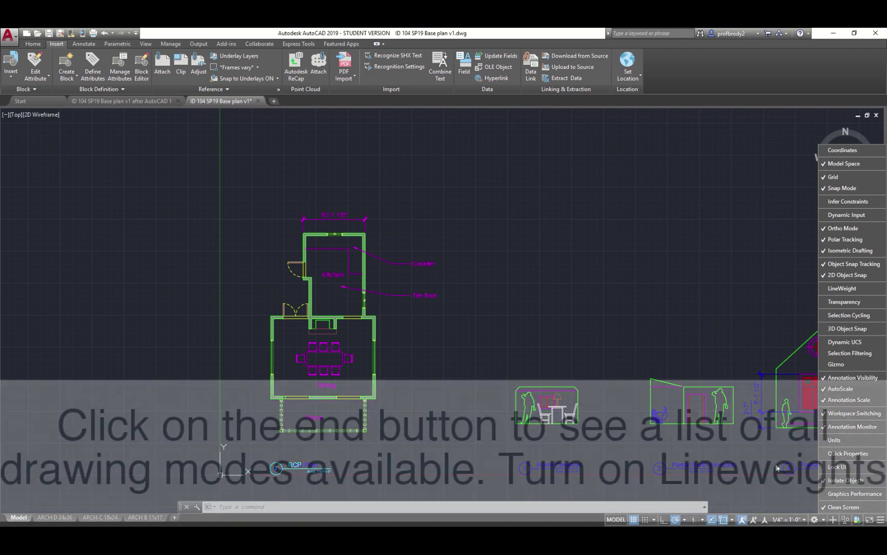
{"action": "left_click", "coordinate": [835, 289]}
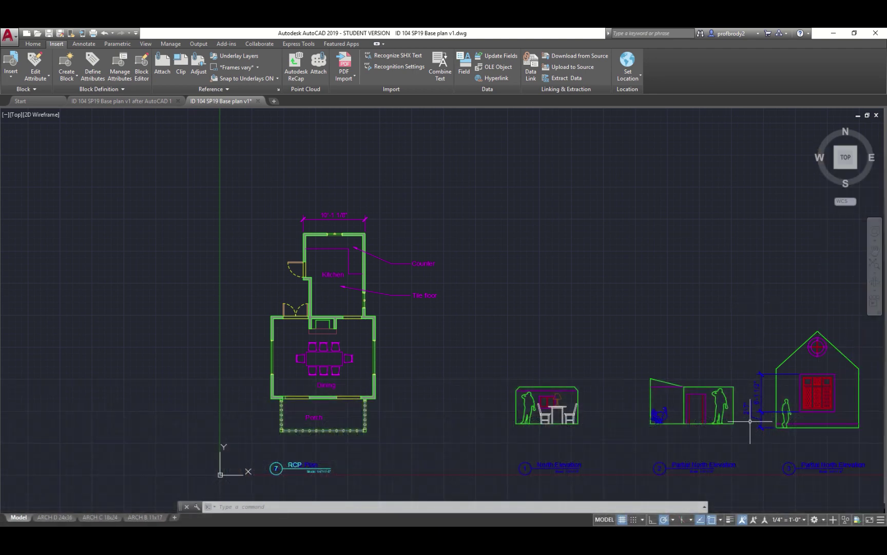
{"action": "left_click", "coordinate": [730, 519]}
{"action": "left_click", "coordinate": [730, 520]}
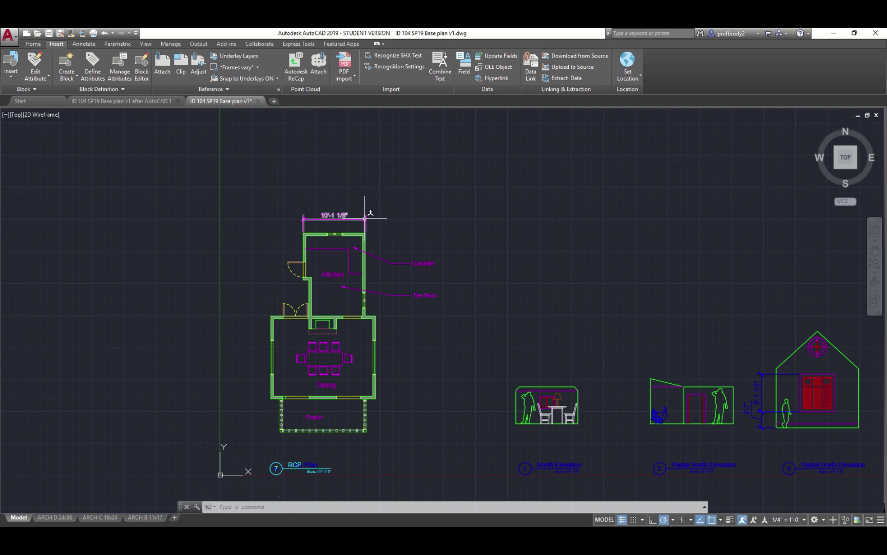
Display the Layer Properties Manager with the LAYER command, reposition it, and widen the Transparency and New VP Freeze columns.
{"action": "mouse_move", "coordinate": [365, 217]}
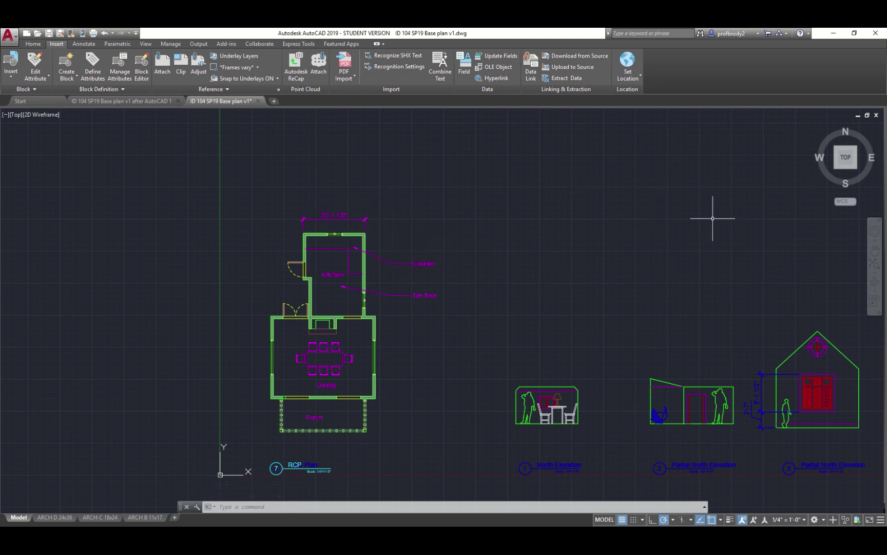
{"action": "type", "text": "ayer"}
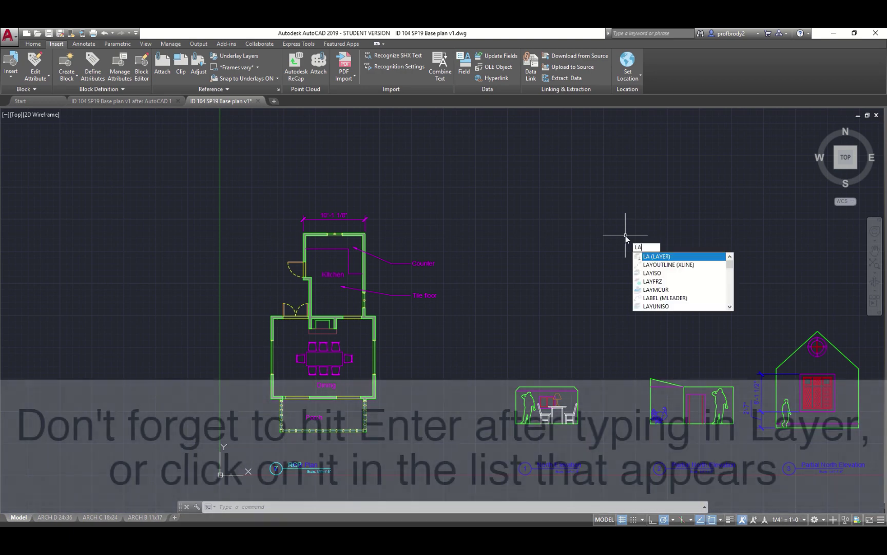
{"action": "key", "text": "Return"}
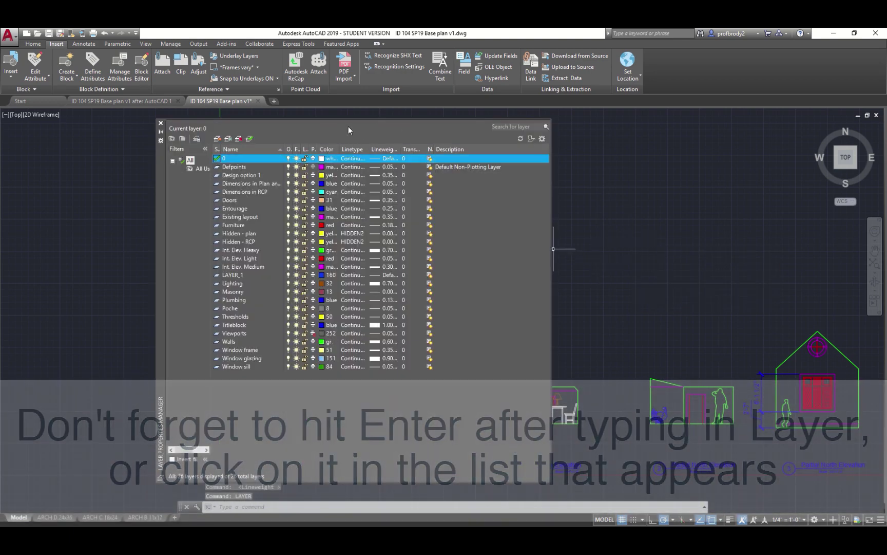
{"action": "left_click_drag", "start_coordinate": [160, 223], "coordinate": [177, 221]}
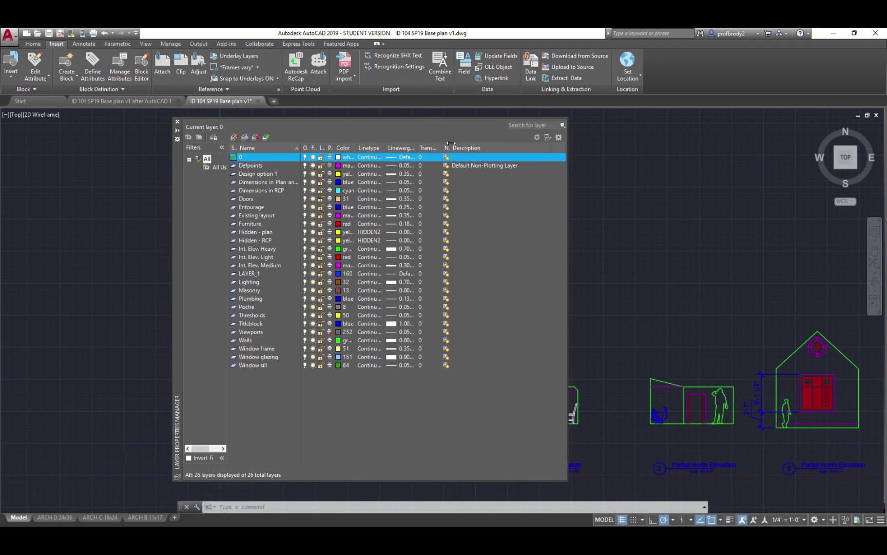
{"action": "mouse_move", "coordinate": [451, 148]}
{"action": "left_mouse_down"}
{"action": "mouse_move", "coordinate": [476, 148]}
{"action": "mouse_move", "coordinate": [462, 148]}
{"action": "left_mouse_up"}
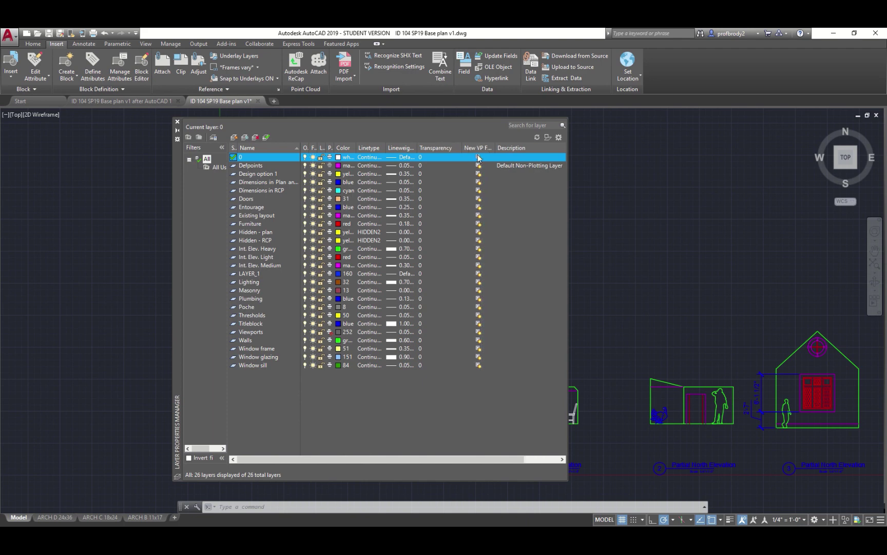
Widen the Lineweight, Plot, Lock, Freeze and On columns in the Layer Properties Manager so their headings and values are readable.
{"action": "double_click", "coordinate": [432, 148]}
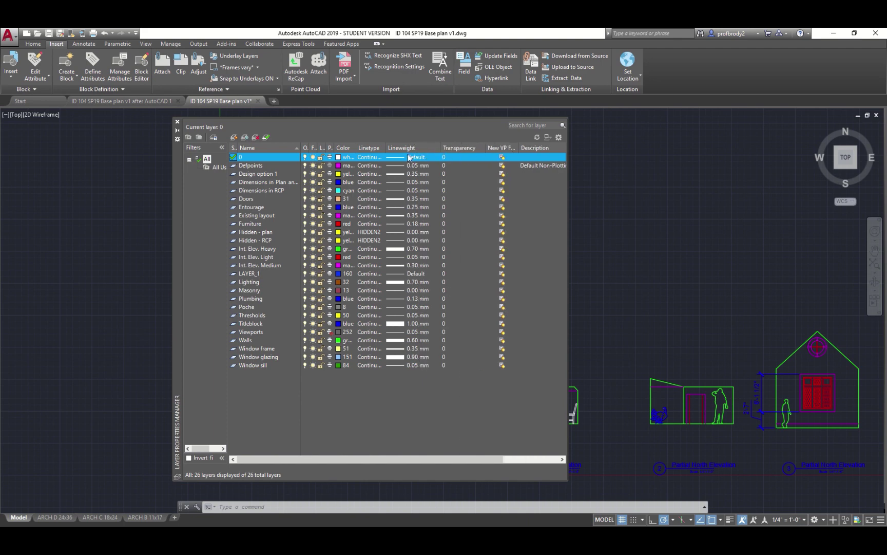
{"action": "mouse_move", "coordinate": [331, 150]}
{"action": "left_mouse_down"}
{"action": "mouse_move", "coordinate": [357, 149]}
{"action": "mouse_move", "coordinate": [325, 148]}
{"action": "left_mouse_up"}
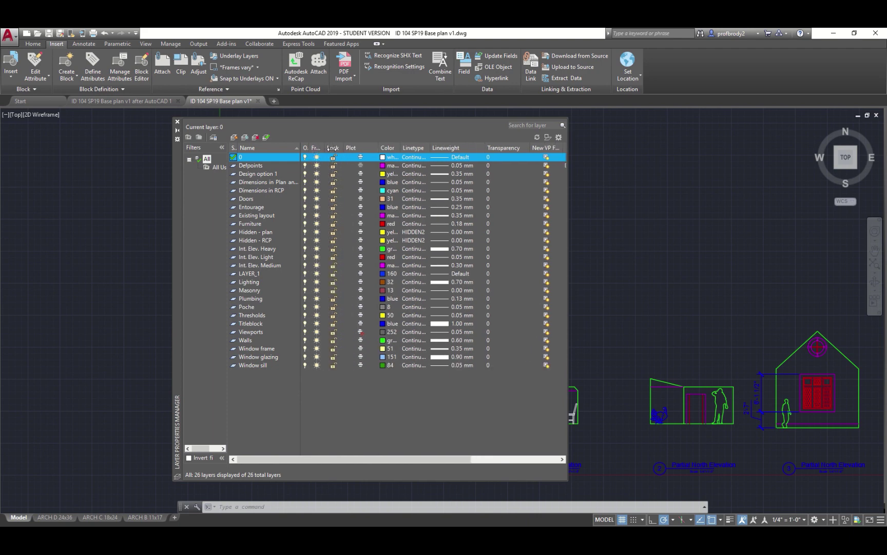
{"action": "double_click", "coordinate": [324, 148]}
{"action": "double_click", "coordinate": [306, 148]}
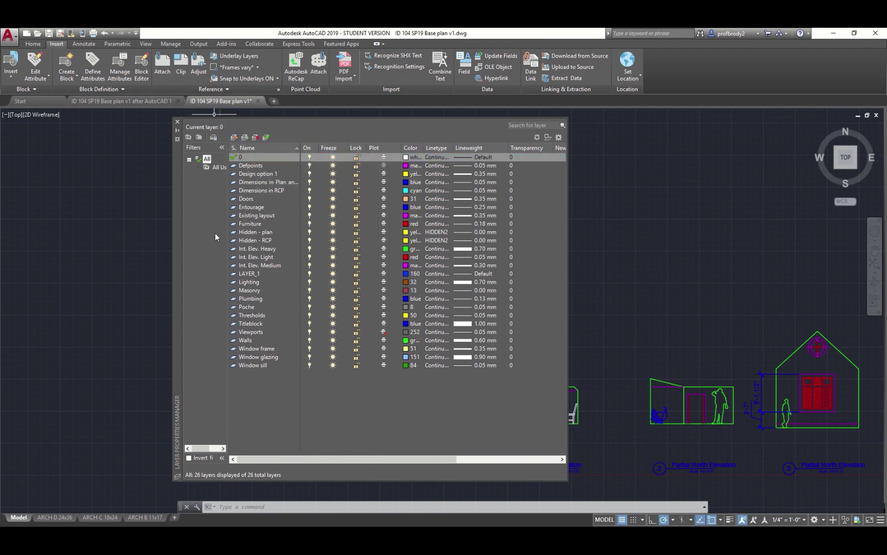
Try auto-hide on the Layer Properties Manager, and dock the palette along the left edge of the drawing area, slightly widened.
{"action": "left_click", "coordinate": [179, 133]}
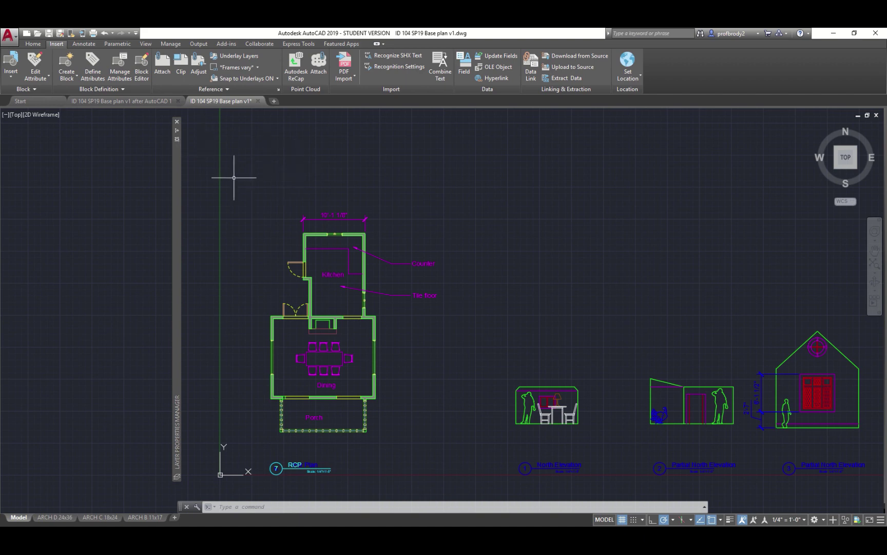
{"action": "mouse_move", "coordinate": [178, 162]}
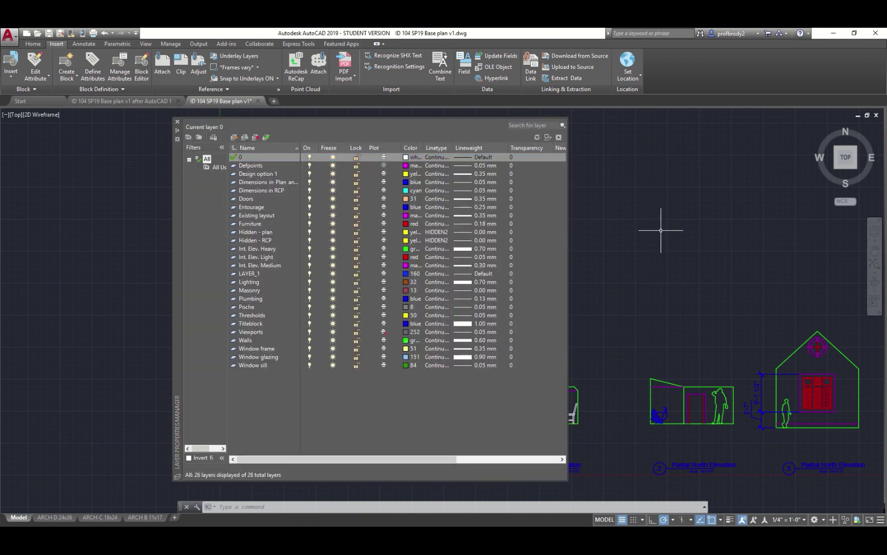
{"action": "mouse_move", "coordinate": [178, 191]}
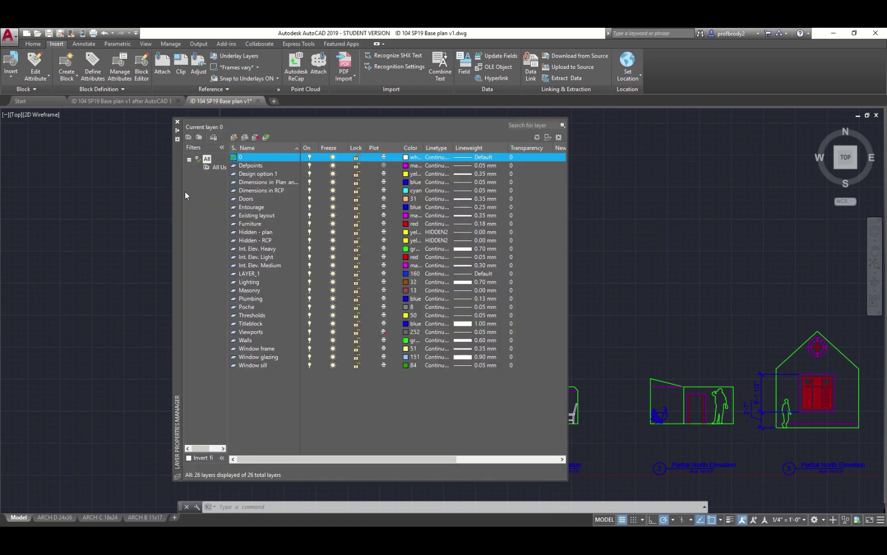
{"action": "mouse_move", "coordinate": [178, 192]}
{"action": "left_mouse_down"}
{"action": "mouse_move", "coordinate": [21, 210]}
{"action": "mouse_move", "coordinate": [43, 203]}
{"action": "mouse_move", "coordinate": [2, 195]}
{"action": "mouse_move", "coordinate": [3, 206]}
{"action": "left_mouse_up"}
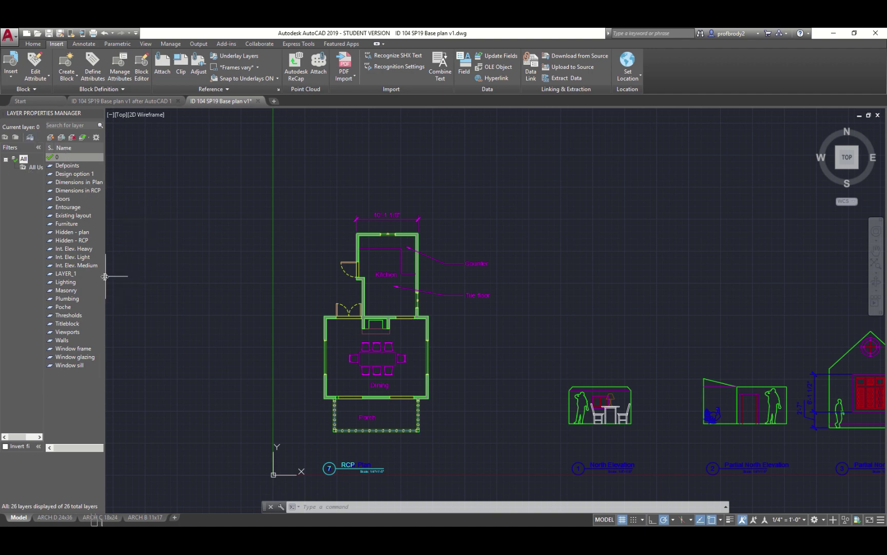
{"action": "left_click_drag", "start_coordinate": [106, 281], "coordinate": [129, 281]}
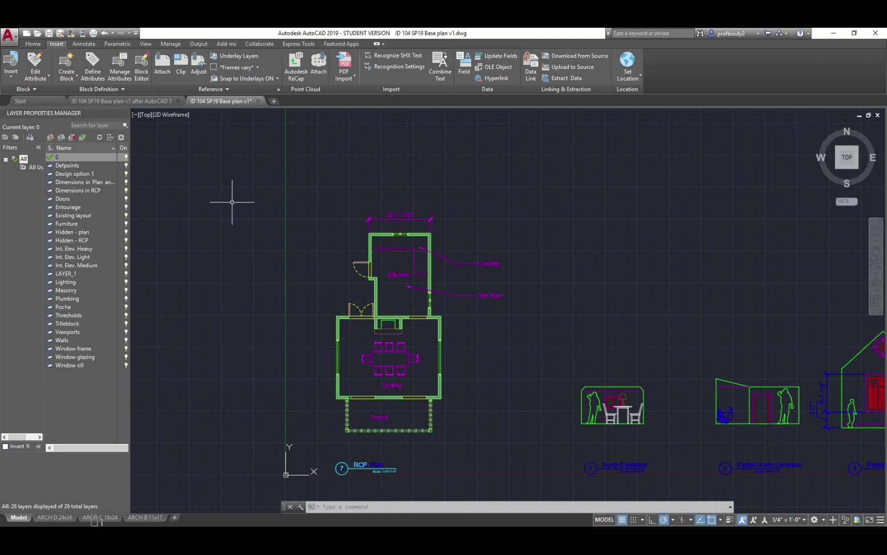
Display the properties of the dimension above the kitchen and dock the Properties palette beside the Layer Properties Manager.
{"action": "right_click", "coordinate": [396, 218]}
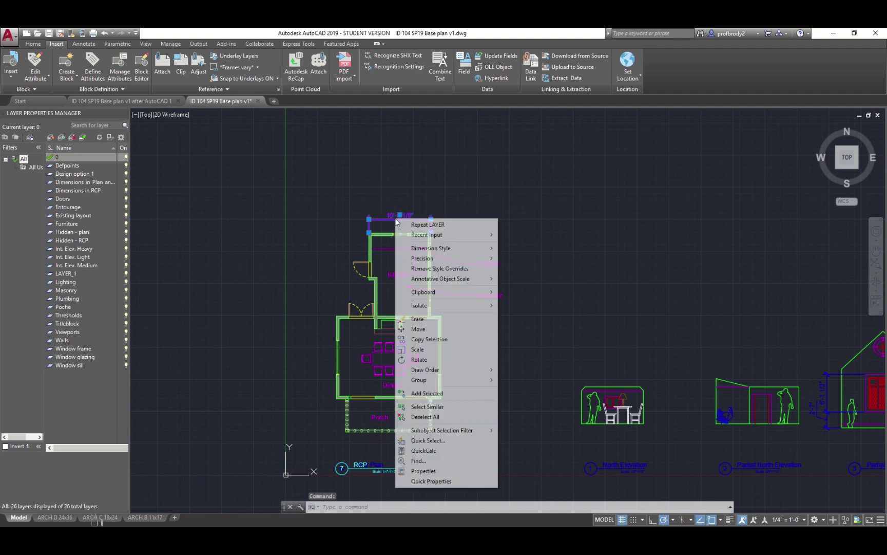
{"action": "left_click", "coordinate": [427, 473]}
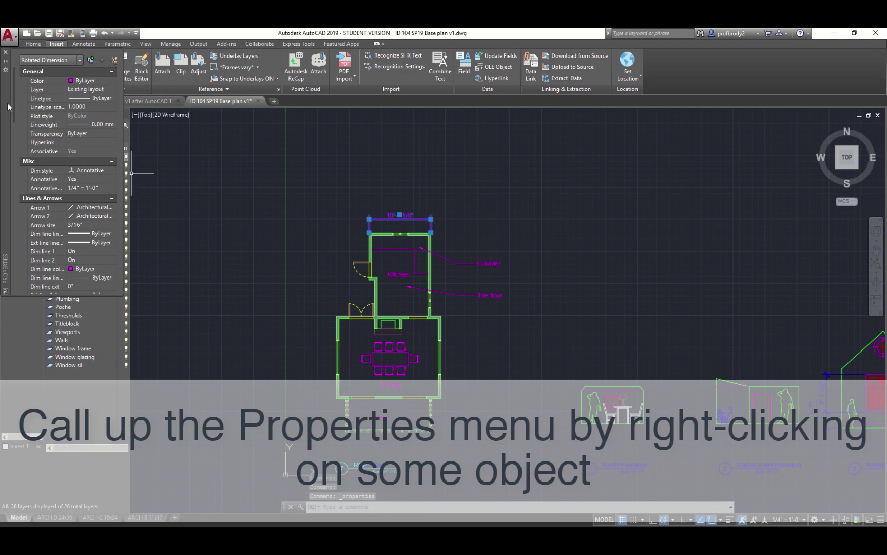
{"action": "mouse_move", "coordinate": [10, 105]}
{"action": "left_mouse_down"}
{"action": "mouse_move", "coordinate": [49, 128]}
{"action": "mouse_move", "coordinate": [154, 236]}
{"action": "mouse_move", "coordinate": [129, 220]}
{"action": "mouse_move", "coordinate": [152, 225]}
{"action": "mouse_move", "coordinate": [146, 218]}
{"action": "left_mouse_up"}
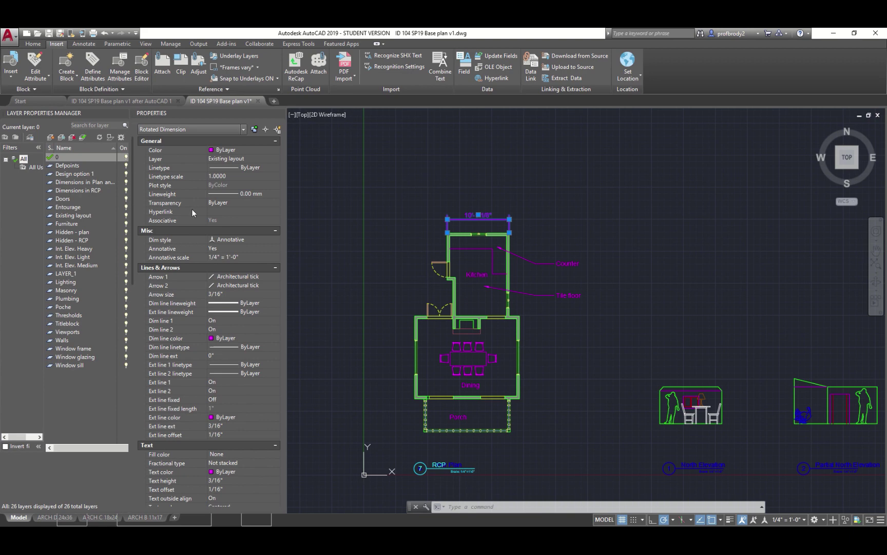
Undock the Properties palette, set it to auto-hide, and place it enlarged next to the docked Layer Properties Manager.
{"action": "scroll", "coordinate": [196, 211], "scroll_direction": "down", "scroll_amount": 1}
{"action": "left_click_drag", "start_coordinate": [247, 109], "coordinate": [417, 136]}
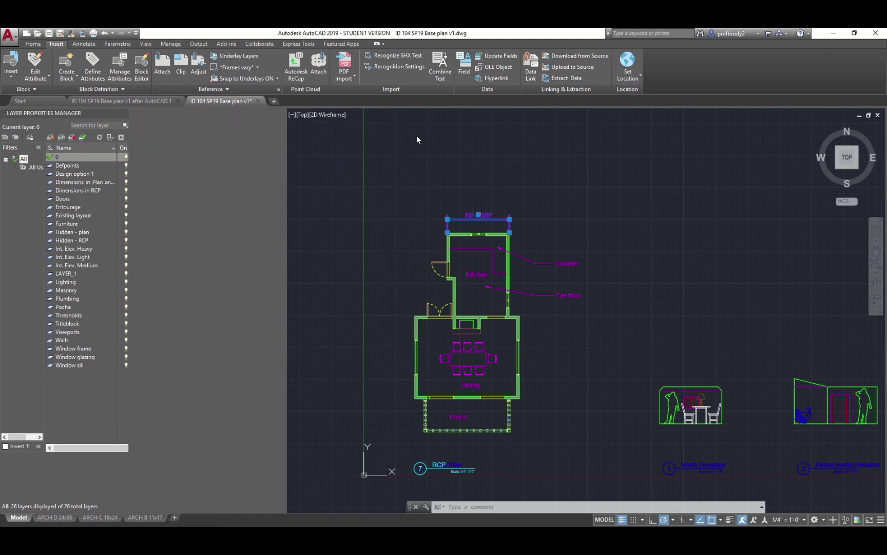
{"action": "left_click", "coordinate": [293, 143]}
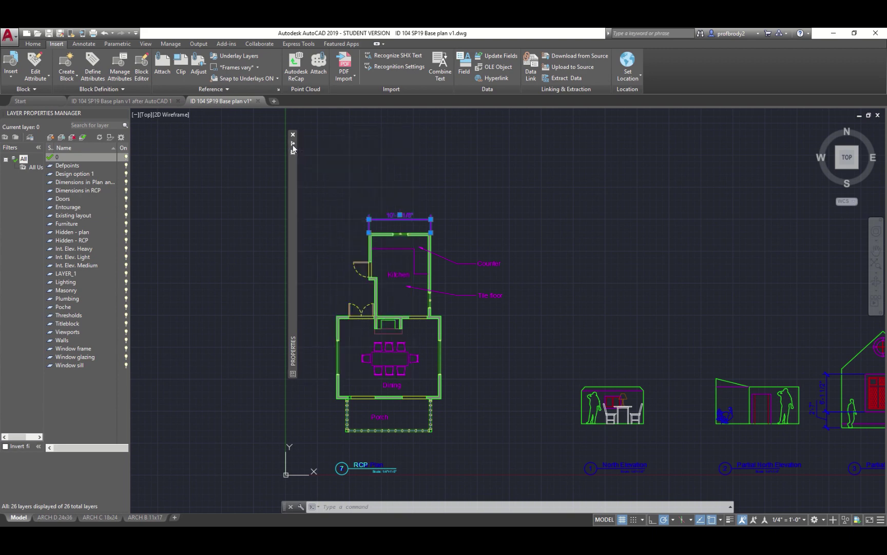
{"action": "mouse_move", "coordinate": [293, 163]}
{"action": "left_click_drag", "start_coordinate": [291, 162], "coordinate": [172, 158]}
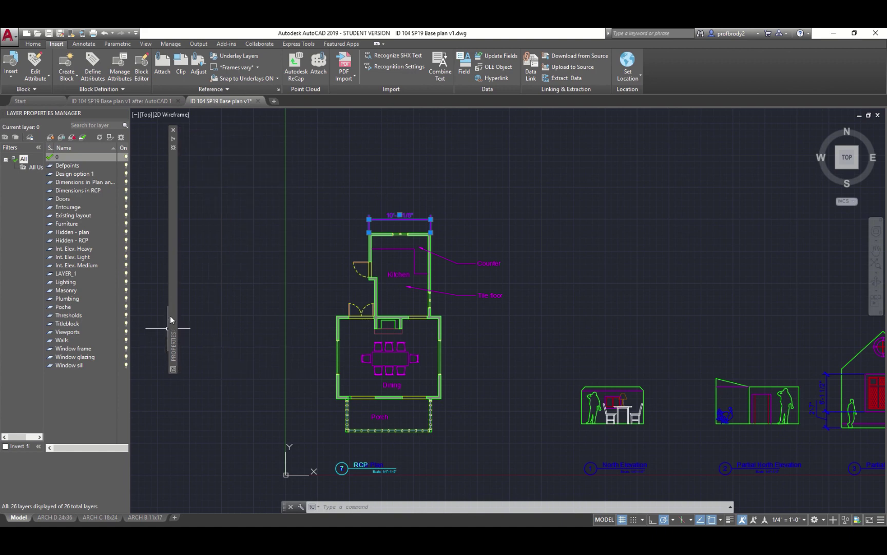
{"action": "mouse_move", "coordinate": [173, 141]}
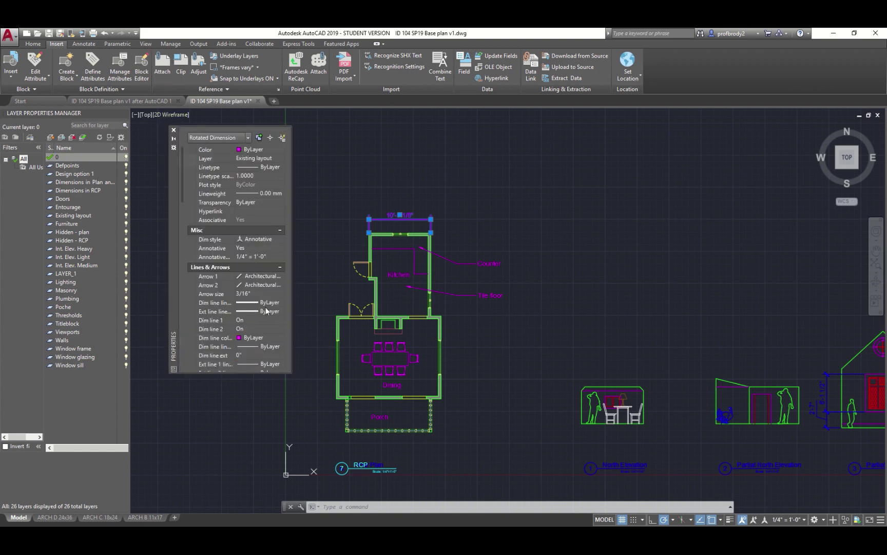
{"action": "mouse_move", "coordinate": [291, 374]}
{"action": "left_mouse_down"}
{"action": "mouse_move", "coordinate": [314, 417]}
{"action": "mouse_move", "coordinate": [322, 485]}
{"action": "left_mouse_up"}
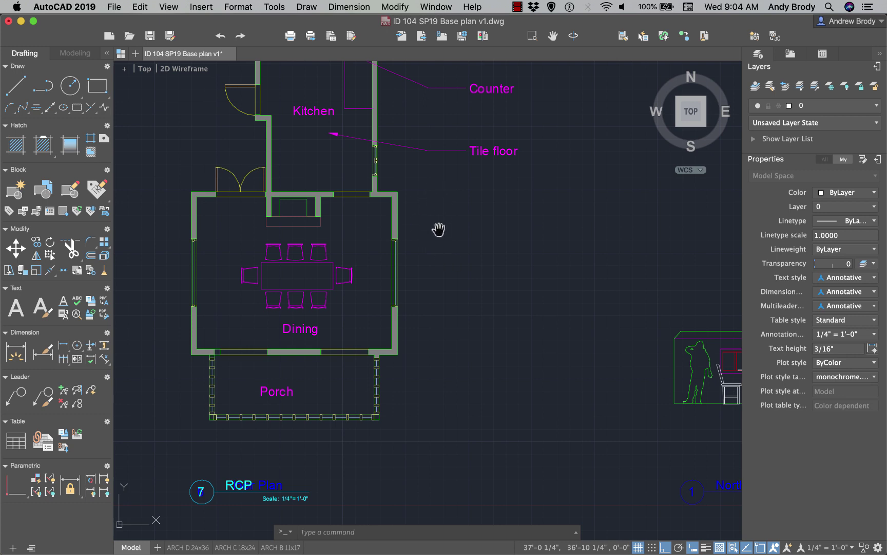
In the Mac version of AutoCAD, practise zooming in and out and panning around the floor plan and dining furniture.
{"action": "key", "text": "Escape"}
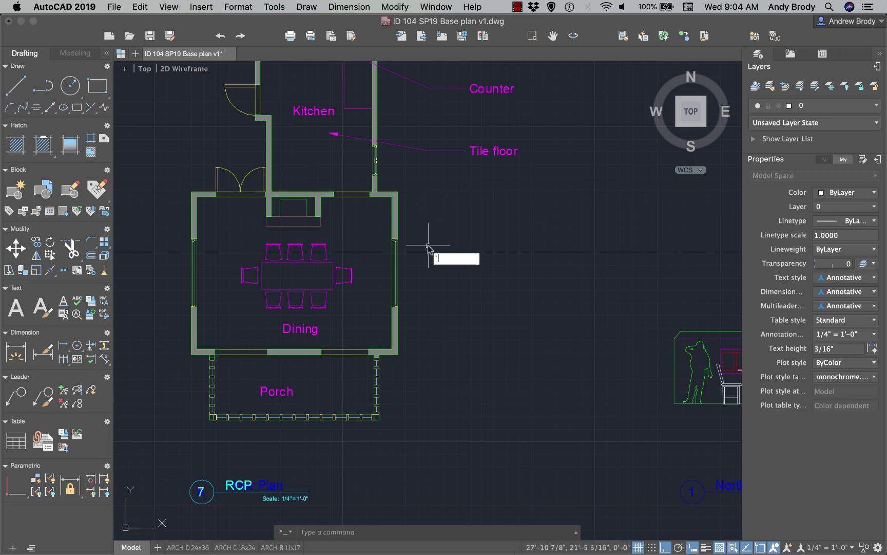
{"action": "left_click", "coordinate": [428, 245]}
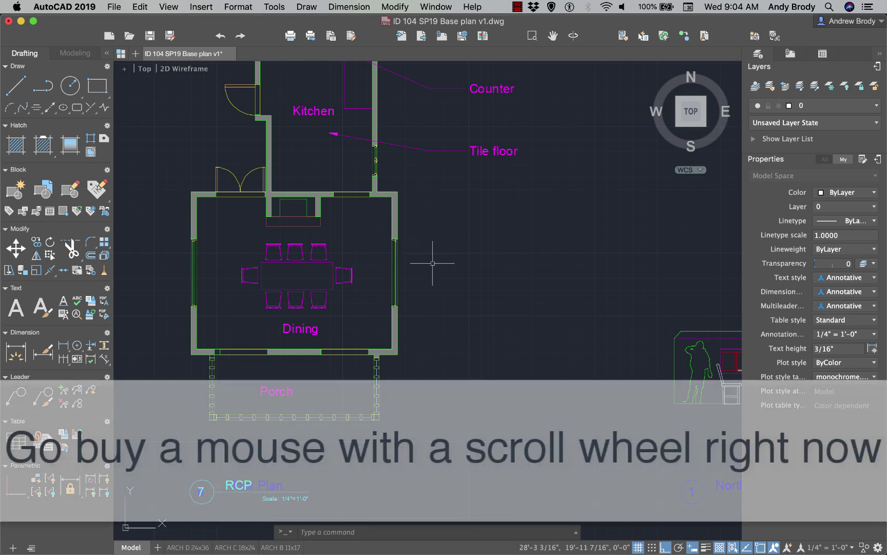
{"action": "scroll", "coordinate": [456, 294], "scroll_direction": "up", "scroll_amount": 2}
{"action": "scroll", "coordinate": [456, 294], "scroll_direction": "down", "scroll_amount": 5}
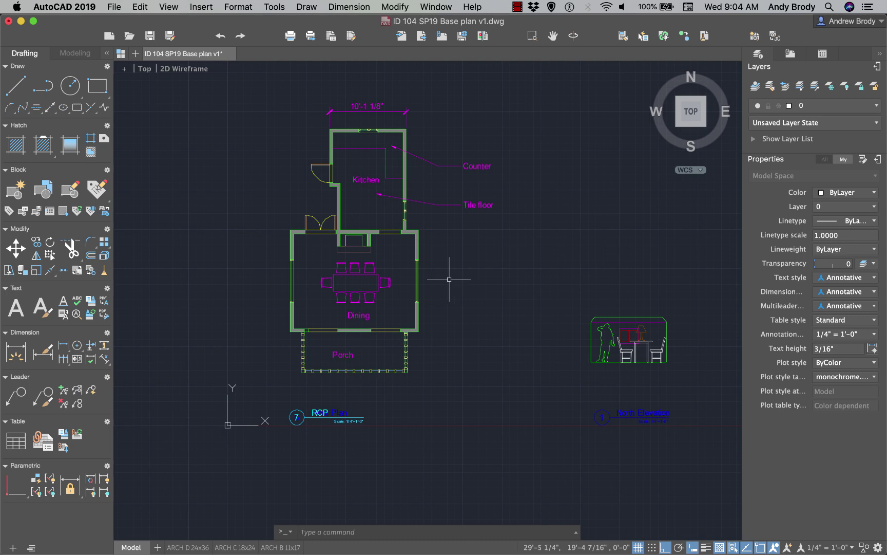
{"action": "scroll", "coordinate": [449, 279], "scroll_direction": "up", "scroll_amount": 2}
{"action": "scroll", "coordinate": [446, 277], "scroll_direction": "down", "scroll_amount": 2}
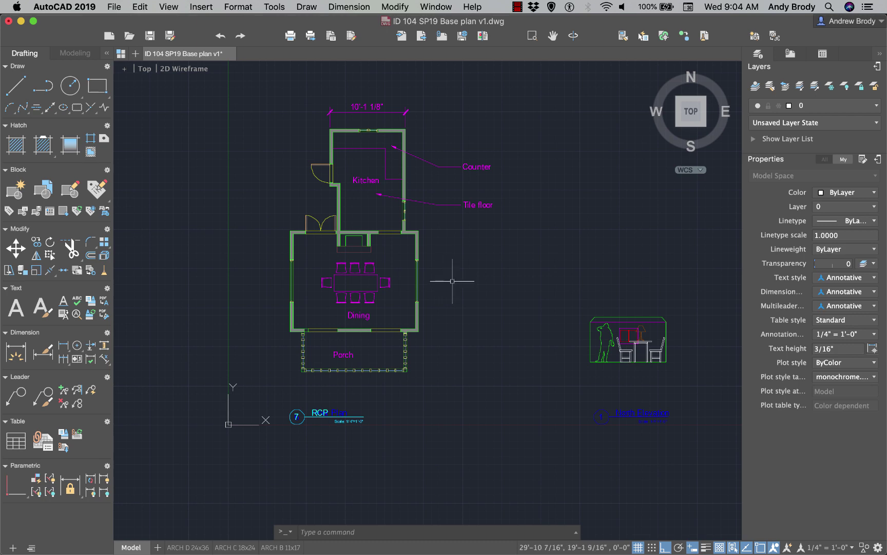
{"action": "mouse_move", "coordinate": [452, 281]}
{"action": "middle_mouse_down"}
{"action": "mouse_move", "coordinate": [430, 280]}
{"action": "mouse_move", "coordinate": [537, 303]}
{"action": "mouse_move", "coordinate": [526, 285]}
{"action": "mouse_move", "coordinate": [527, 305]}
{"action": "mouse_move", "coordinate": [493, 276]}
{"action": "mouse_move", "coordinate": [521, 291]}
{"action": "mouse_move", "coordinate": [406, 280]}
{"action": "mouse_move", "coordinate": [580, 311]}
{"action": "middle_mouse_up"}
{"action": "scroll", "coordinate": [474, 303], "scroll_direction": "up", "scroll_amount": 5}
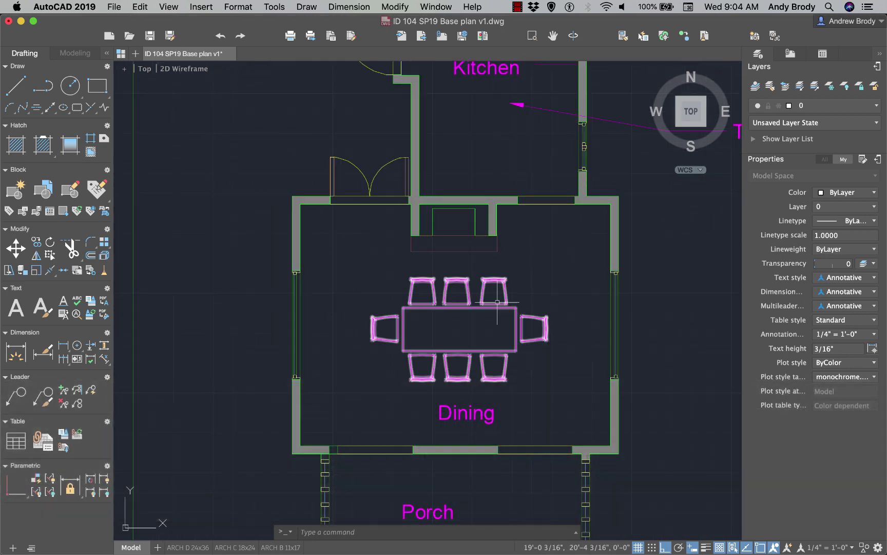
{"action": "scroll", "coordinate": [474, 303], "scroll_direction": "down", "scroll_amount": 3}
{"action": "middle_click_drag", "start_coordinate": [497, 302], "coordinate": [473, 285]}
{"action": "scroll", "coordinate": [473, 285], "scroll_direction": "down", "scroll_amount": 2}
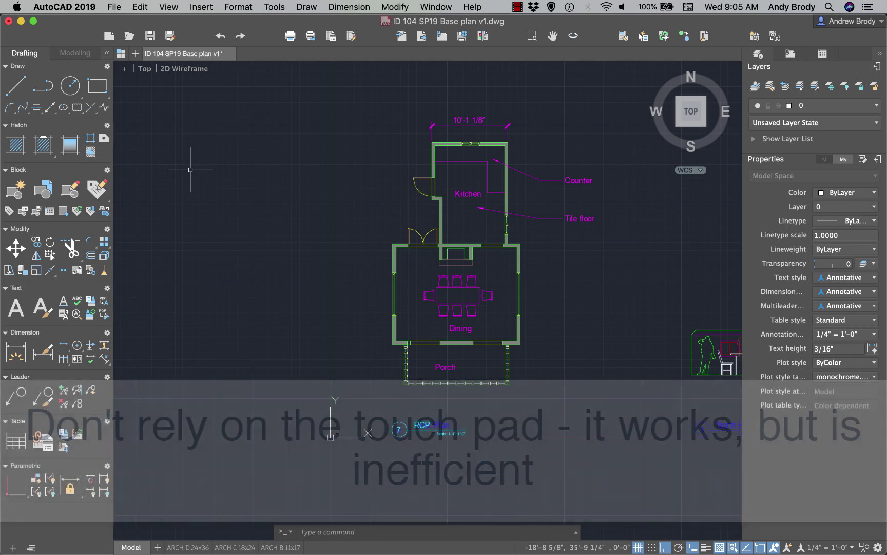
Use the ZOOM command to zoom to a window around the whole floor plan.
{"action": "type", "text": "zoo"}
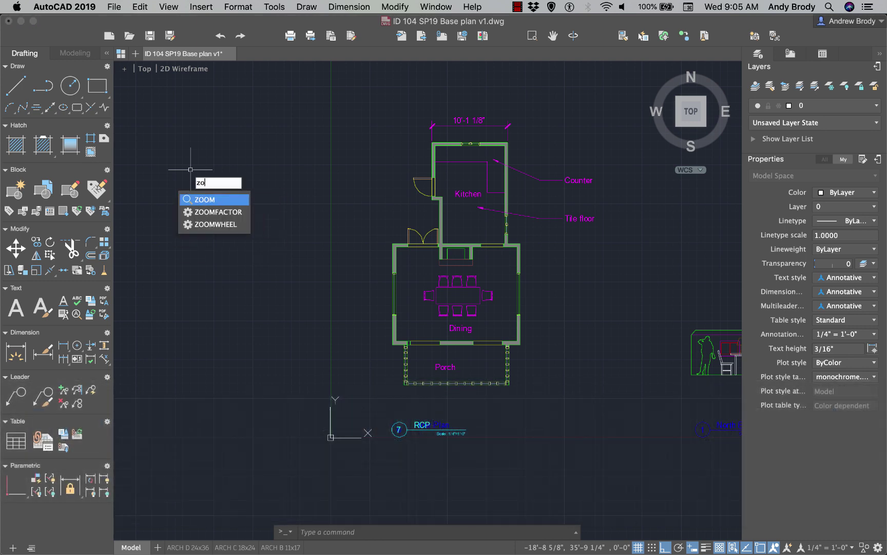
{"action": "key", "text": "BackSpace"}
{"action": "key", "text": "BackSpace"}
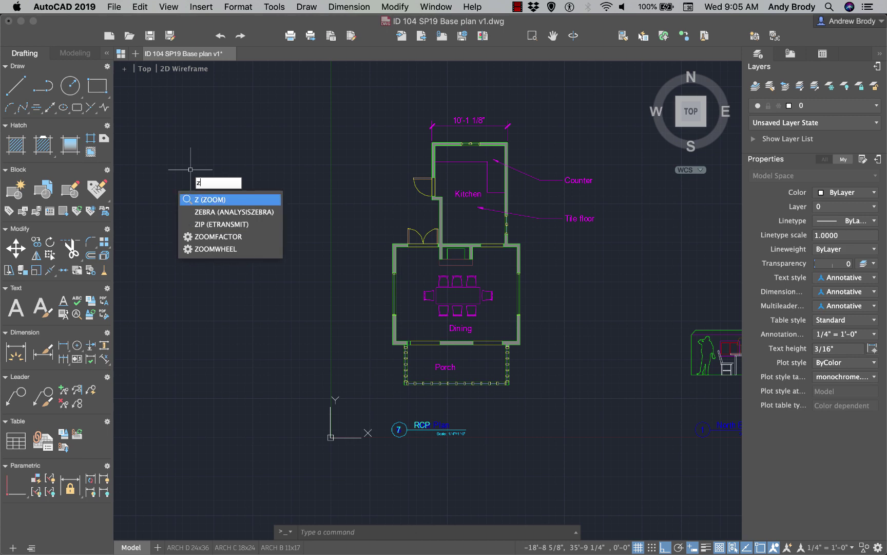
{"action": "key", "text": "Return"}
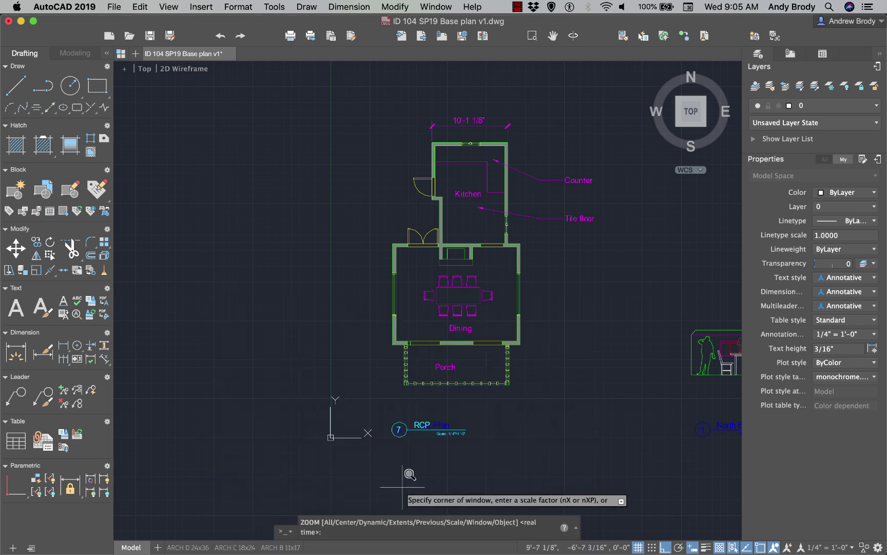
{"action": "left_click", "coordinate": [374, 400]}
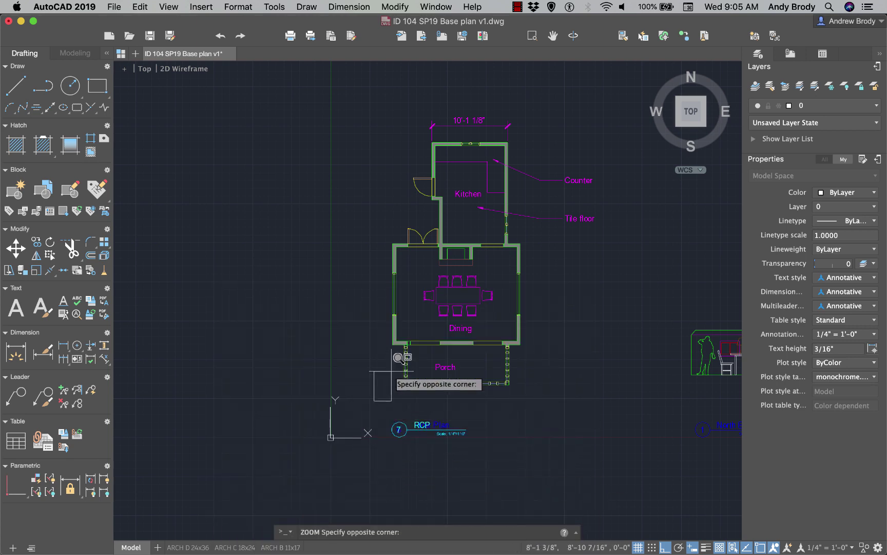
{"action": "left_click", "coordinate": [610, 102]}
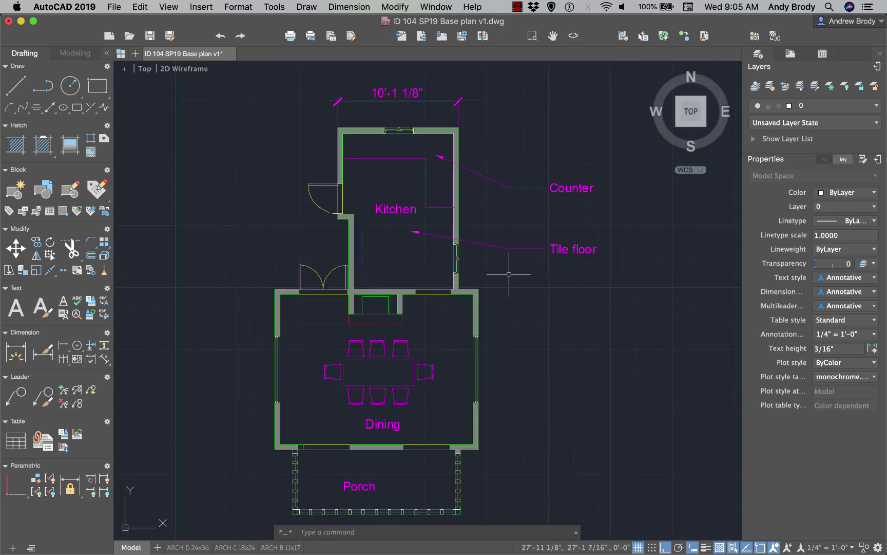
Repeat the ZOOM command with the Extents option.
{"action": "key", "text": "Return"}
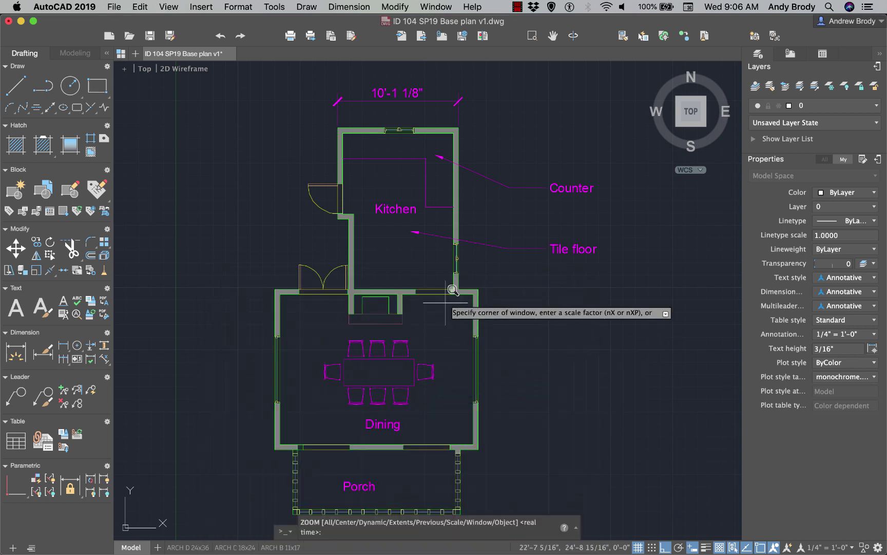
{"action": "type", "text": "e"}
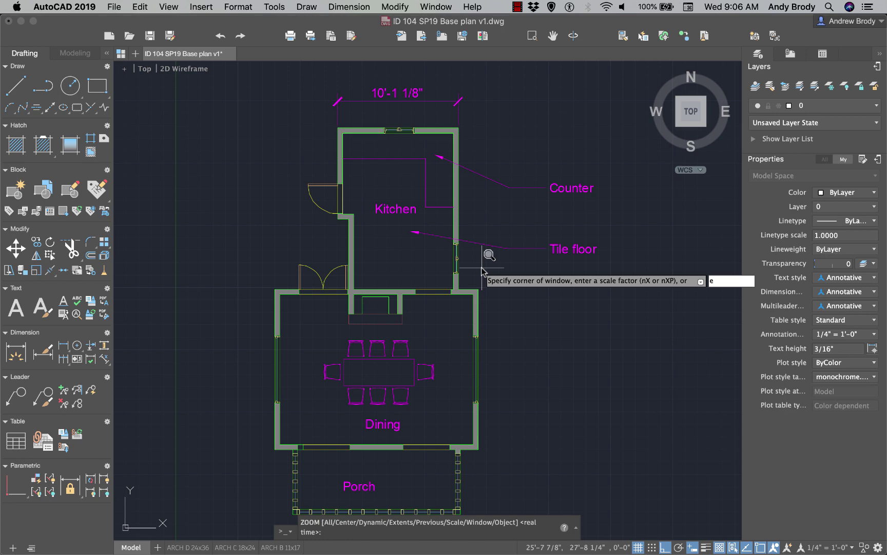
{"action": "key", "text": "Return"}
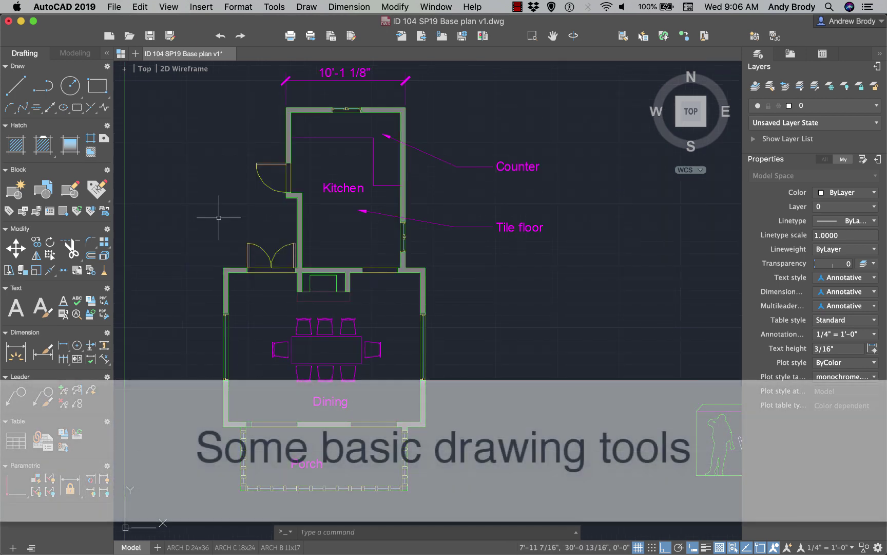
Draw a freehand-sized rectangle in the empty area between the dining room and the North Elevation.
{"action": "middle_click_drag", "start_coordinate": [257, 271], "coordinate": [224, 236]}
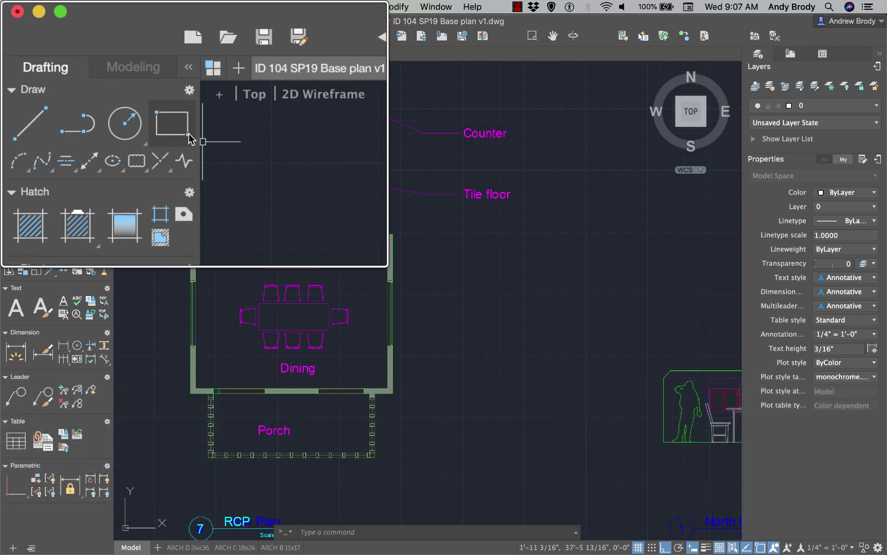
{"action": "left_click", "coordinate": [97, 86]}
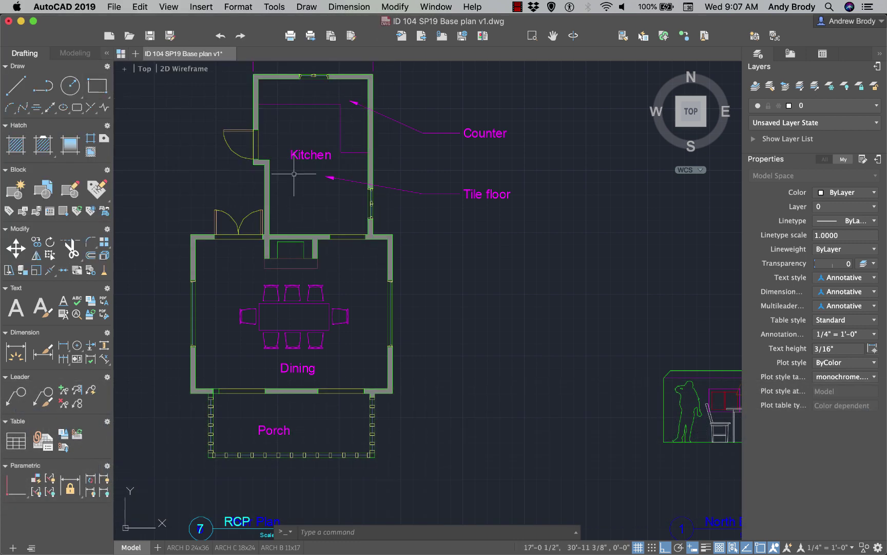
{"action": "left_click", "coordinate": [463, 315]}
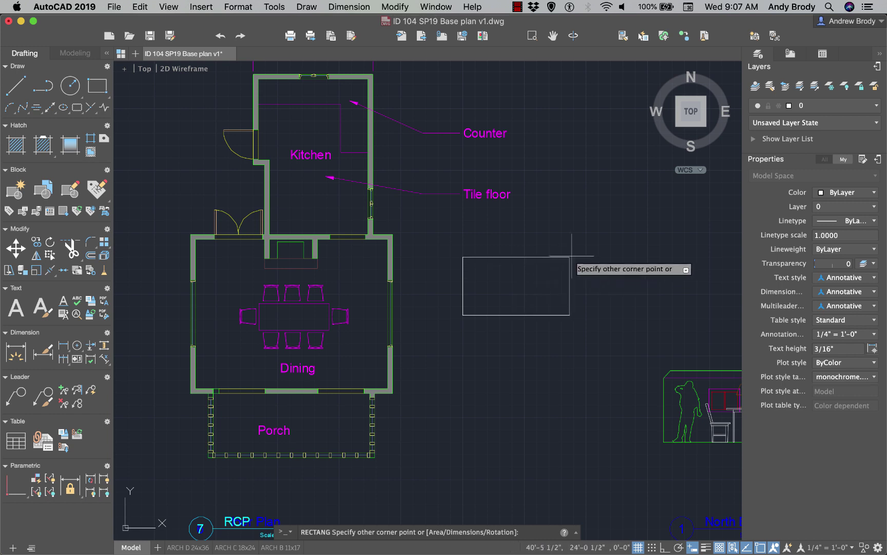
{"action": "left_click", "coordinate": [609, 227]}
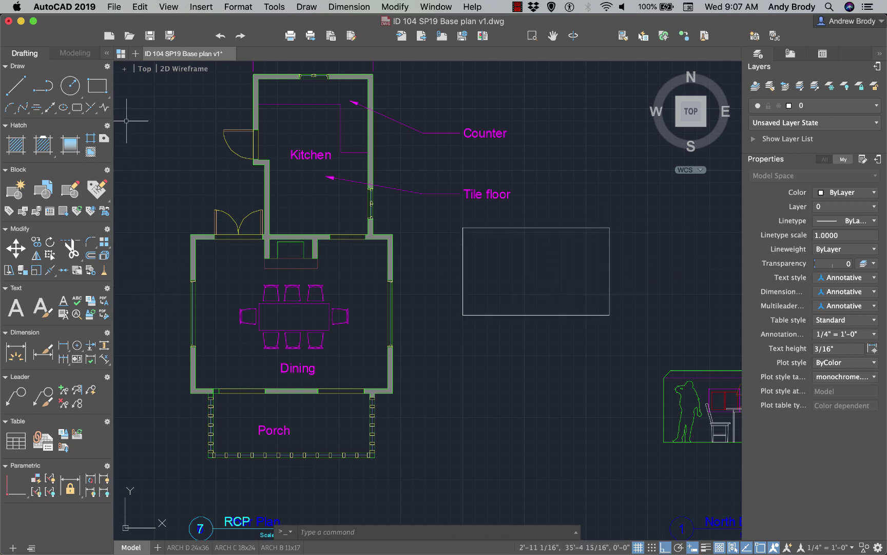
Draw a freehand circle with a radius of about 4'-9" in the empty area below the rectangle.
{"action": "left_click", "coordinate": [70, 90]}
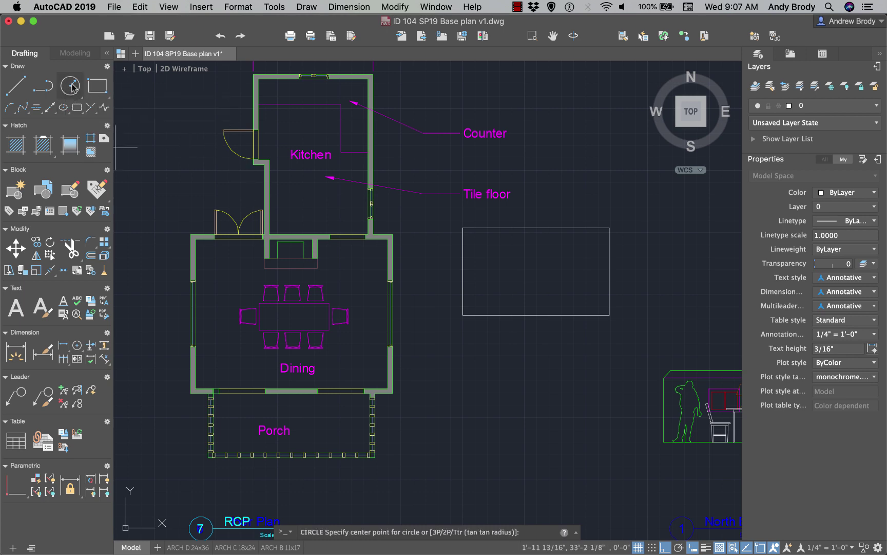
{"action": "left_click", "coordinate": [499, 403]}
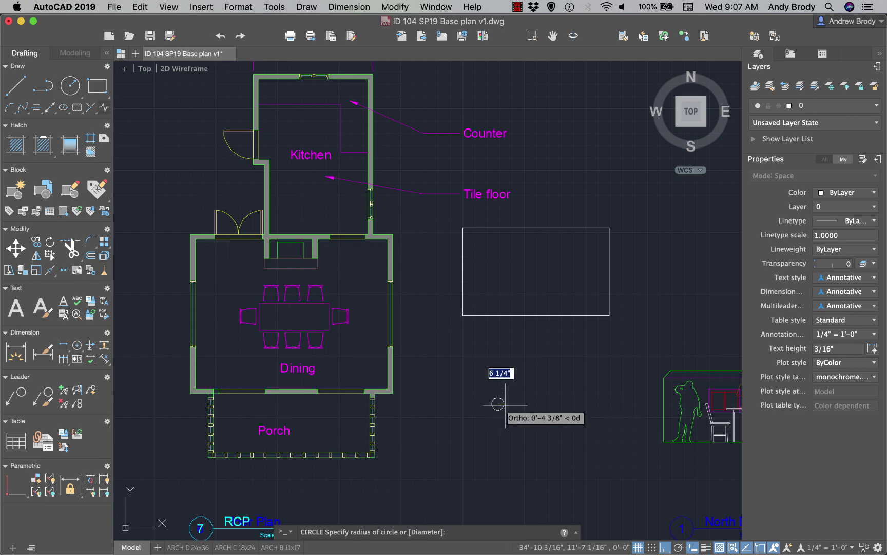
{"action": "left_click", "coordinate": [554, 419]}
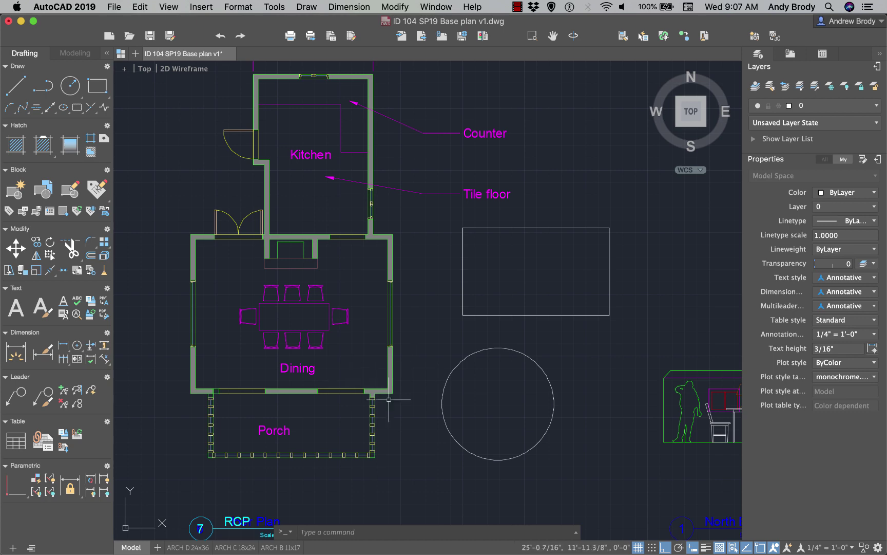
Move the circle by its center grip straight up and then about 3' to the right so it overlaps the rectangle.
{"action": "left_click", "coordinate": [470, 358]}
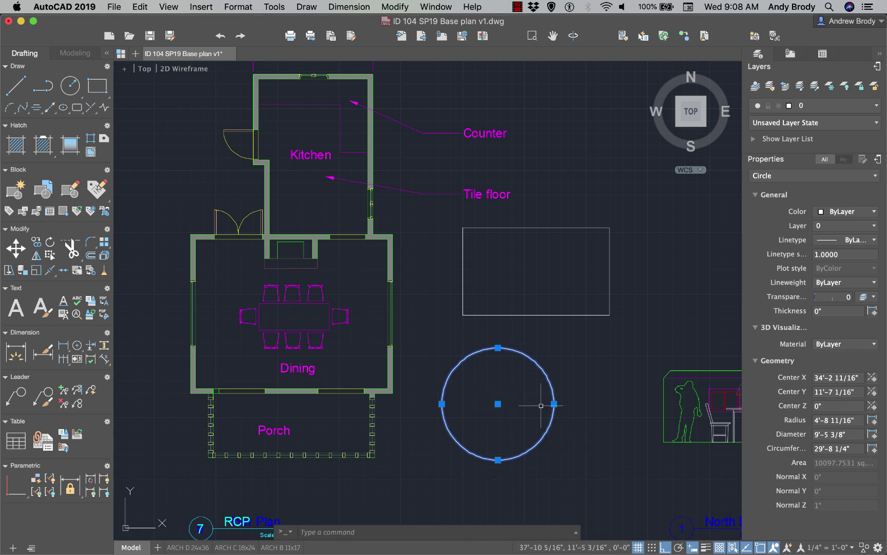
{"action": "left_click", "coordinate": [498, 404]}
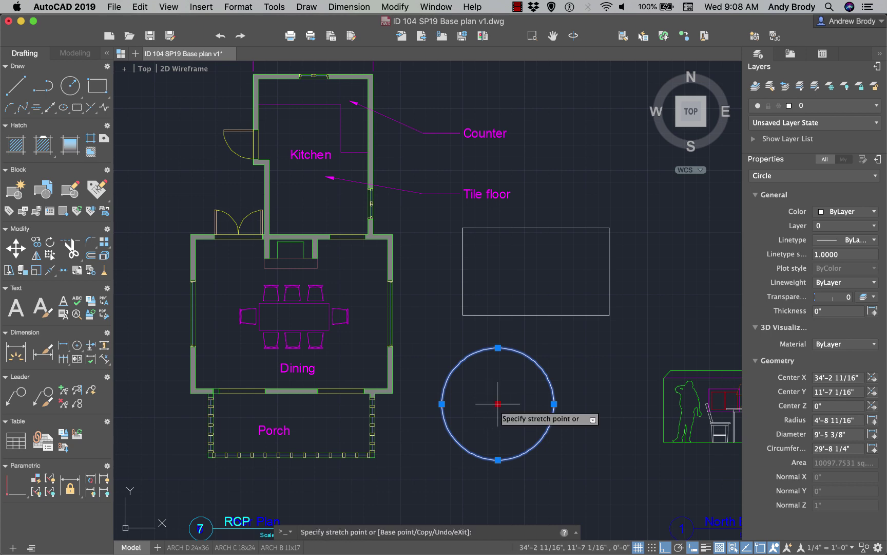
{"action": "left_click", "coordinate": [497, 299]}
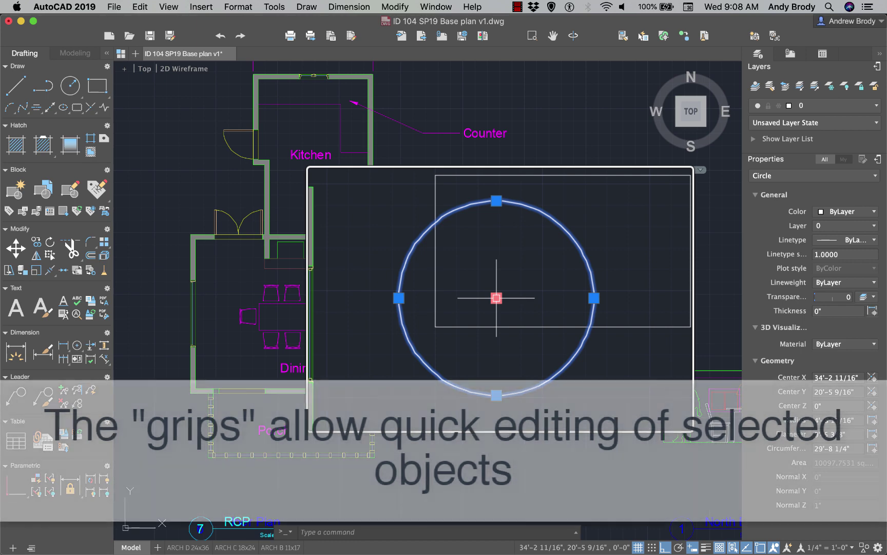
{"action": "left_click", "coordinate": [497, 298]}
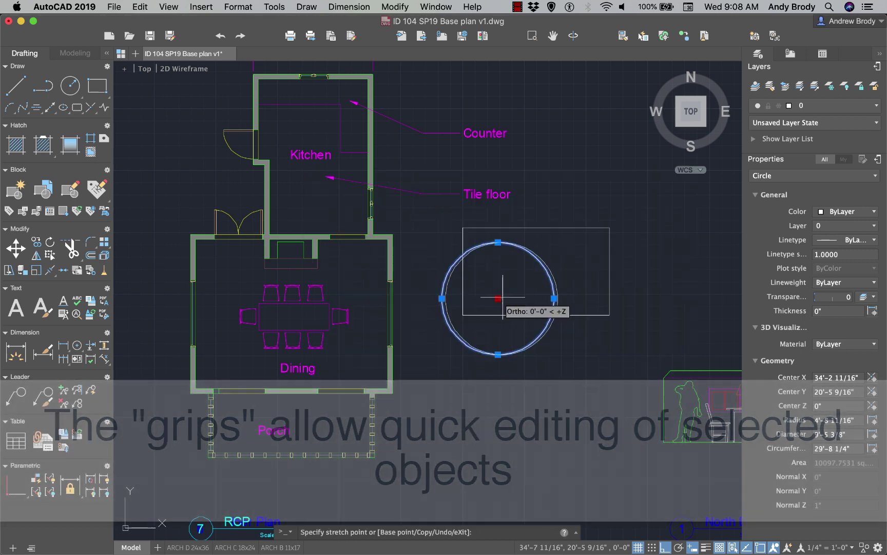
{"action": "left_click", "coordinate": [534, 298]}
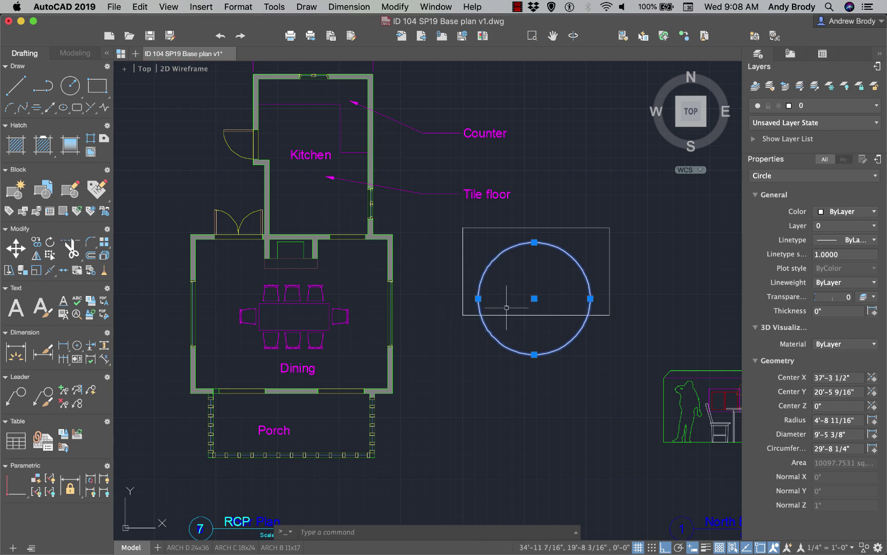
Use the circle's grips to shrink it to a radius of about 1'-10" and shift its center up inside the rectangle, then deselect it.
{"action": "left_click", "coordinate": [534, 355]}
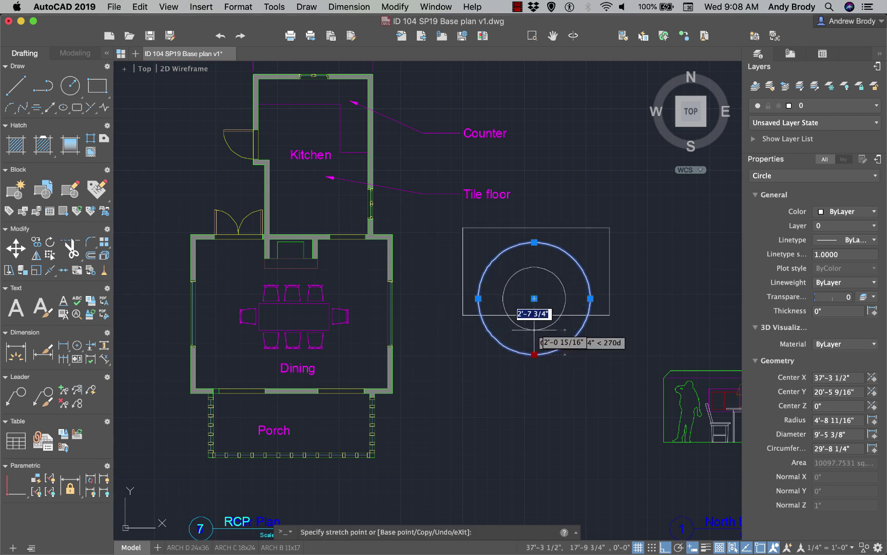
{"action": "left_click", "coordinate": [534, 329]}
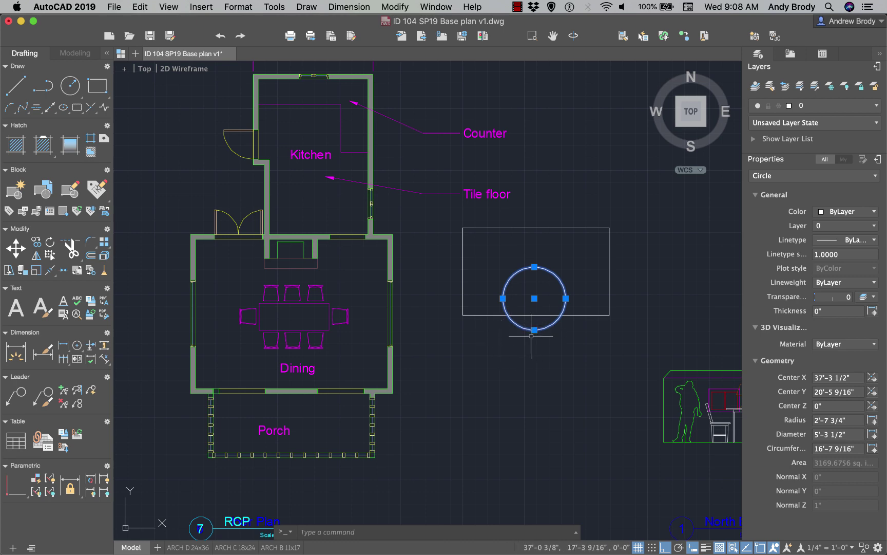
{"action": "left_click", "coordinate": [535, 298]}
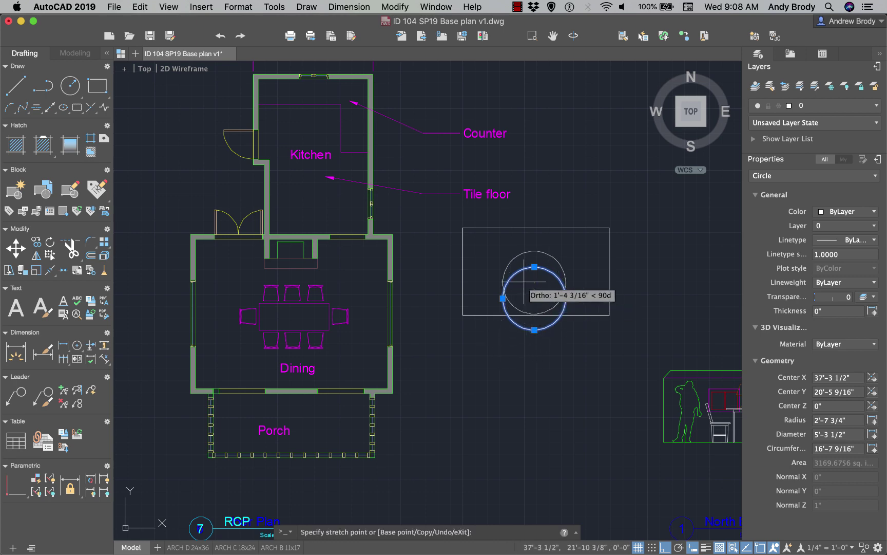
{"action": "left_click", "coordinate": [521, 280]}
{"action": "left_click", "coordinate": [503, 280]}
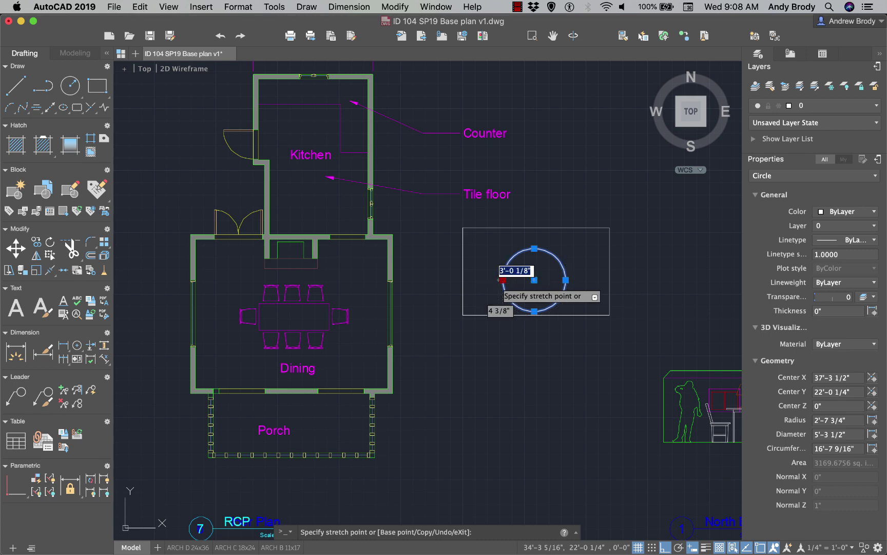
{"action": "left_click", "coordinate": [512, 280]}
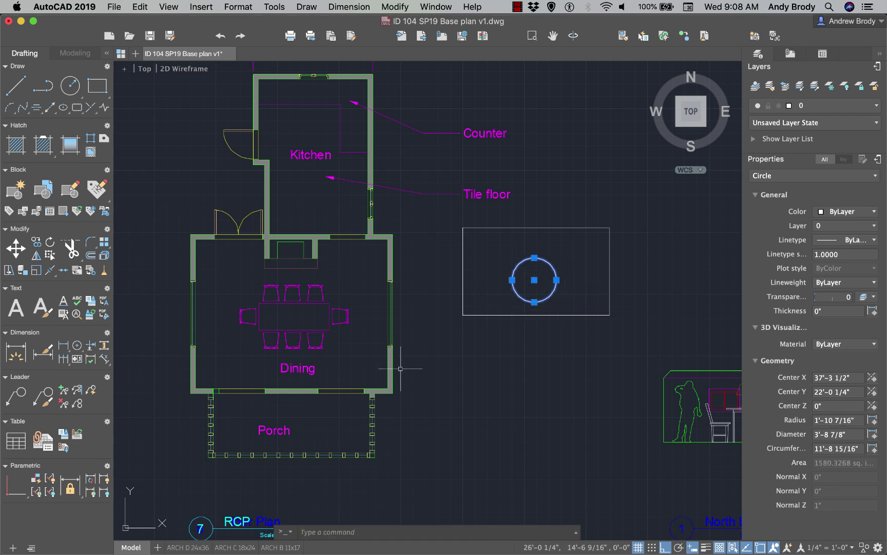
{"action": "key", "text": "Escape"}
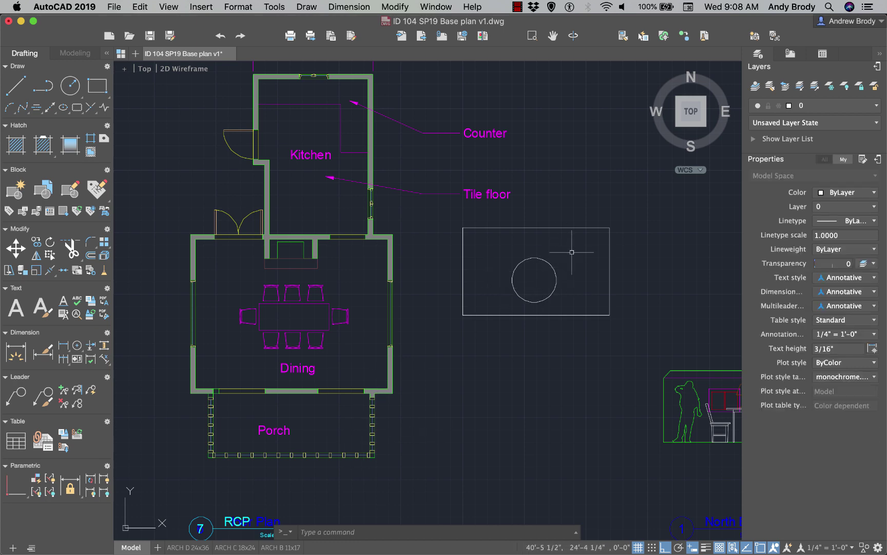
Draw three connected freehand line segments zigzagging across the rectangle and circle, with Ortho mode turned off.
{"action": "scroll", "coordinate": [565, 244], "scroll_direction": "up", "scroll_amount": 4}
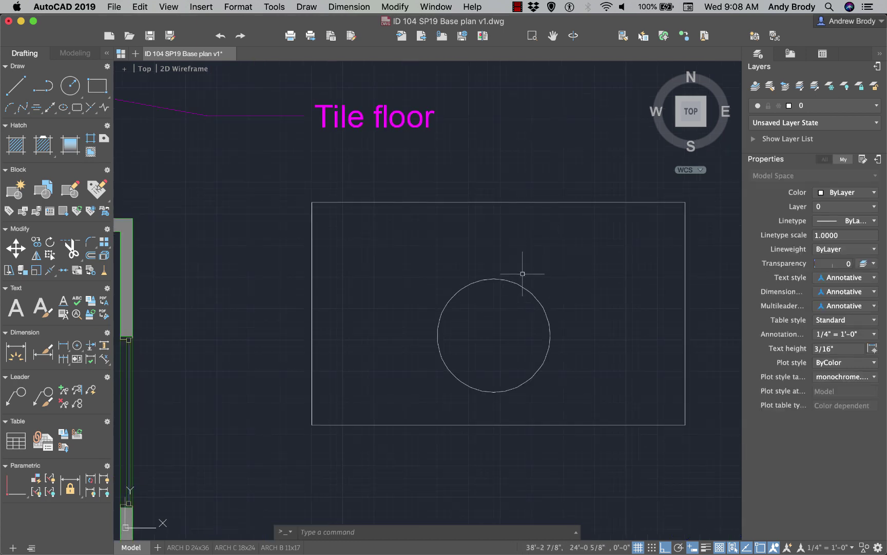
{"action": "mouse_move", "coordinate": [494, 282]}
{"action": "middle_mouse_down"}
{"action": "mouse_move", "coordinate": [496, 291]}
{"action": "mouse_move", "coordinate": [459, 297]}
{"action": "mouse_move", "coordinate": [424, 280]}
{"action": "middle_mouse_up"}
{"action": "scroll", "coordinate": [452, 293], "scroll_direction": "up", "scroll_amount": 3}
{"action": "scroll", "coordinate": [424, 280], "scroll_direction": "down", "scroll_amount": 2}
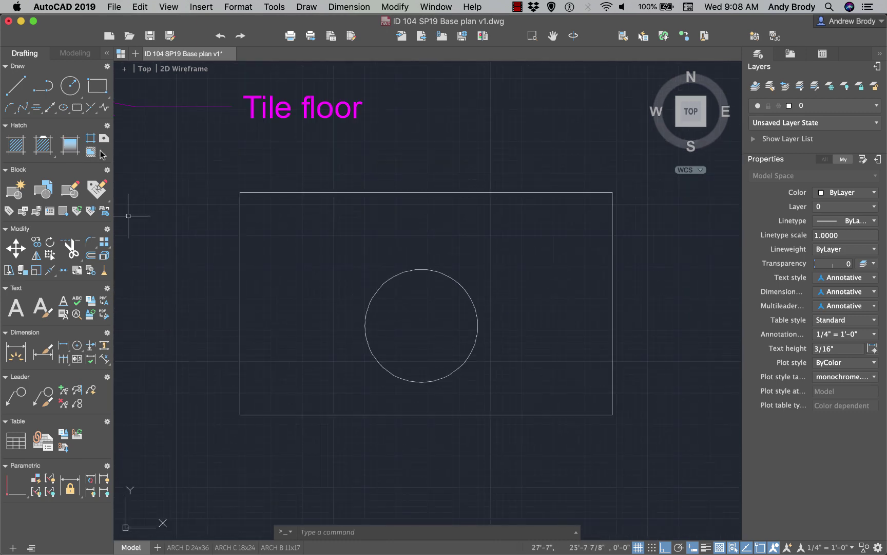
{"action": "left_click", "coordinate": [11, 86]}
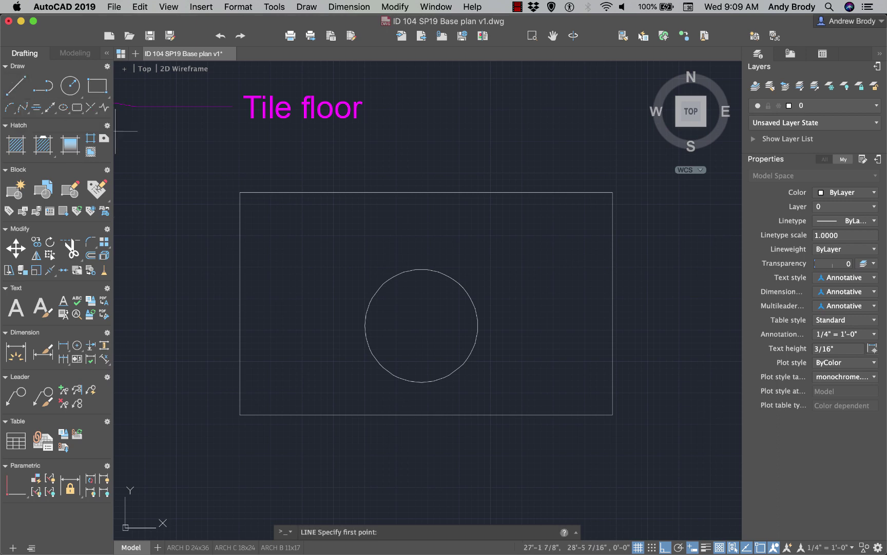
{"action": "left_click", "coordinate": [269, 221]}
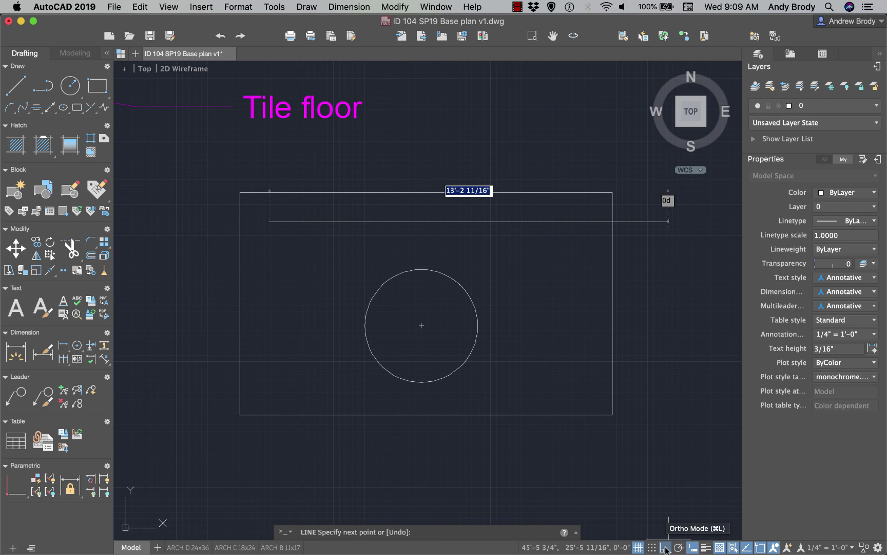
{"action": "left_click", "coordinate": [665, 548]}
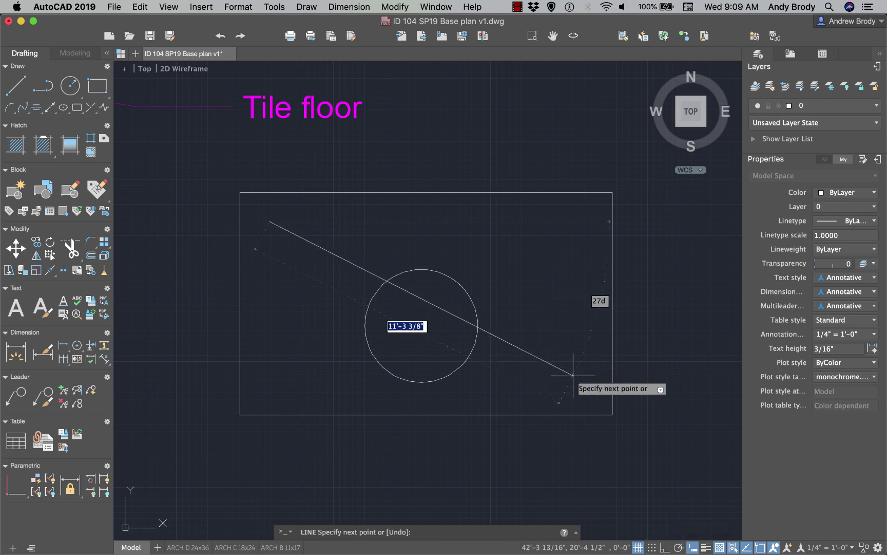
{"action": "left_click", "coordinate": [573, 375]}
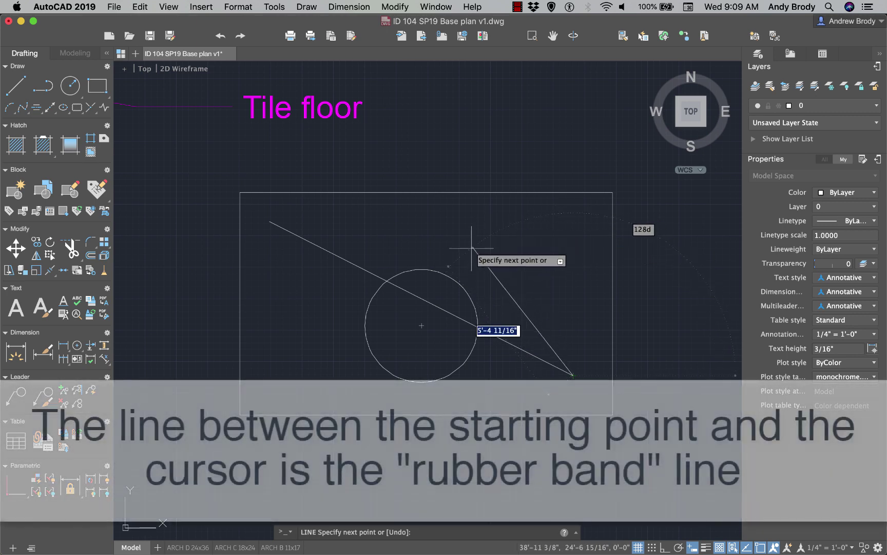
{"action": "left_click", "coordinate": [530, 244]}
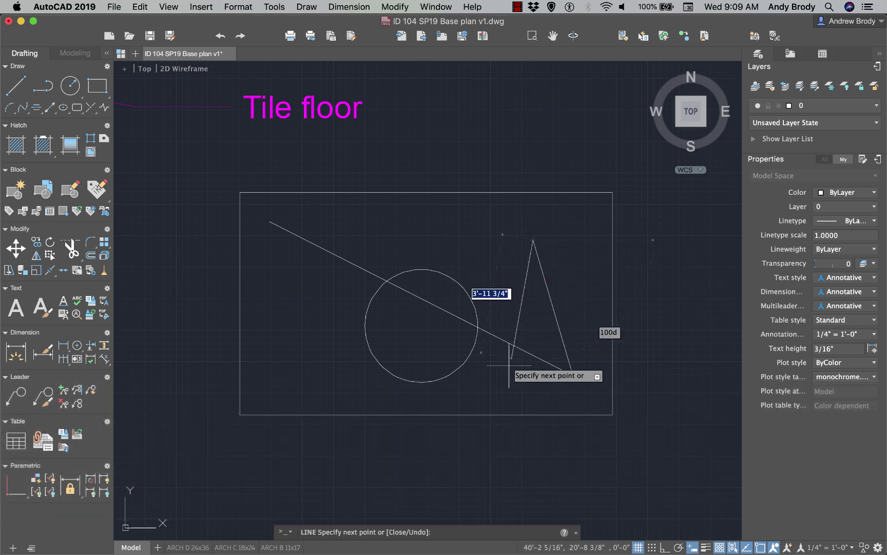
{"action": "left_click", "coordinate": [479, 375]}
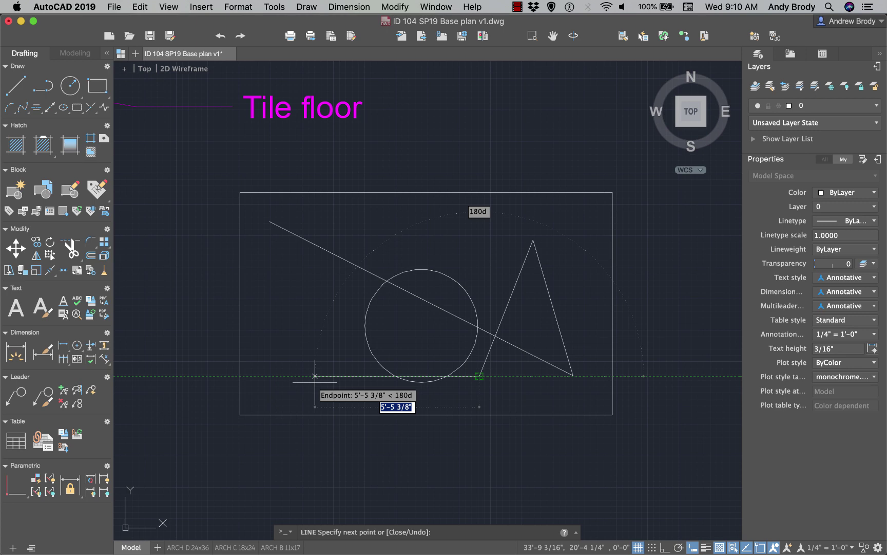
Continue the line with a 6' horizontal segment to the left and 24" segments rising to the right.
{"action": "type", "text": "6"}
{"action": "key", "text": "Return"}
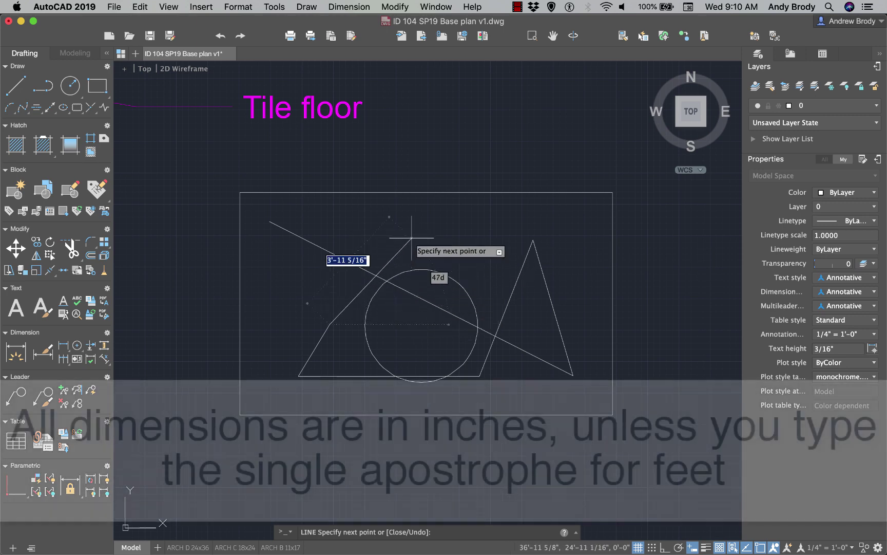
{"action": "type", "text": "24"}
{"action": "key", "text": "Return"}
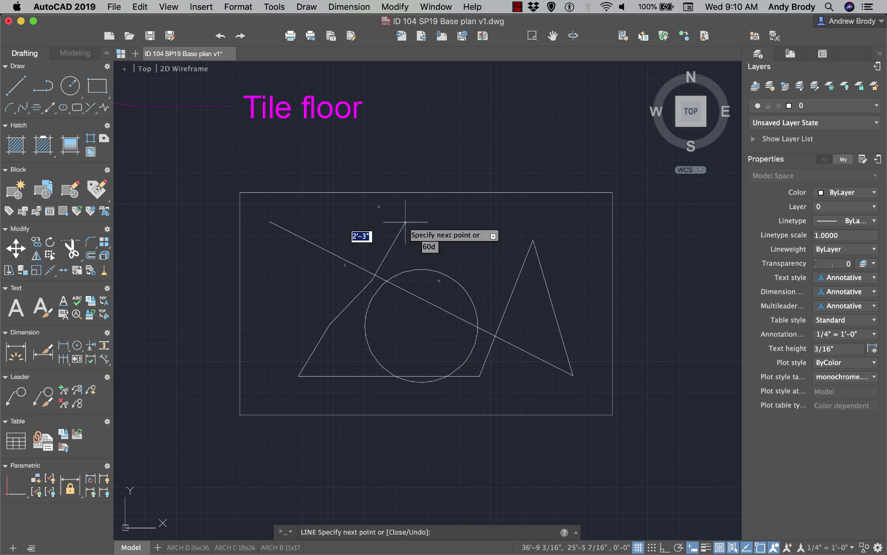
Add a line segment about 2'-3" long at an angle of 45 degrees and end the line.
{"action": "key", "text": "Tab"}
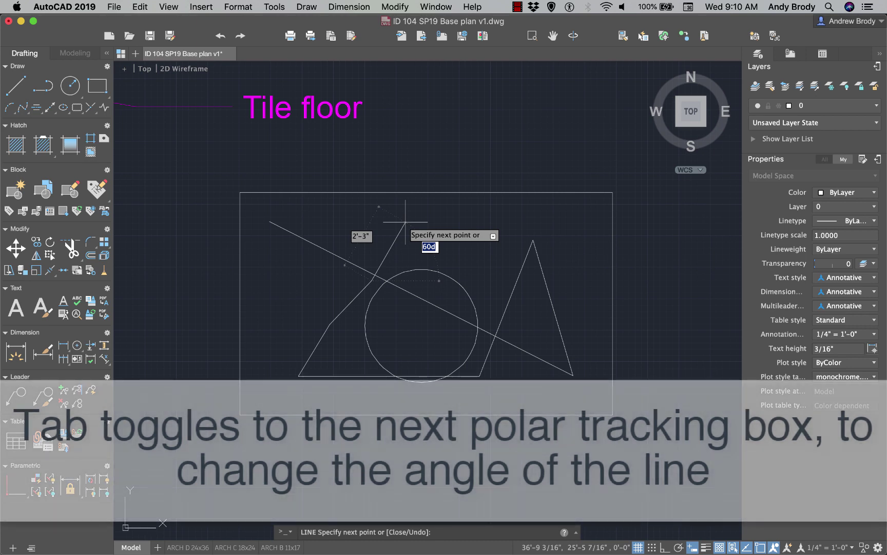
{"action": "type", "text": "45"}
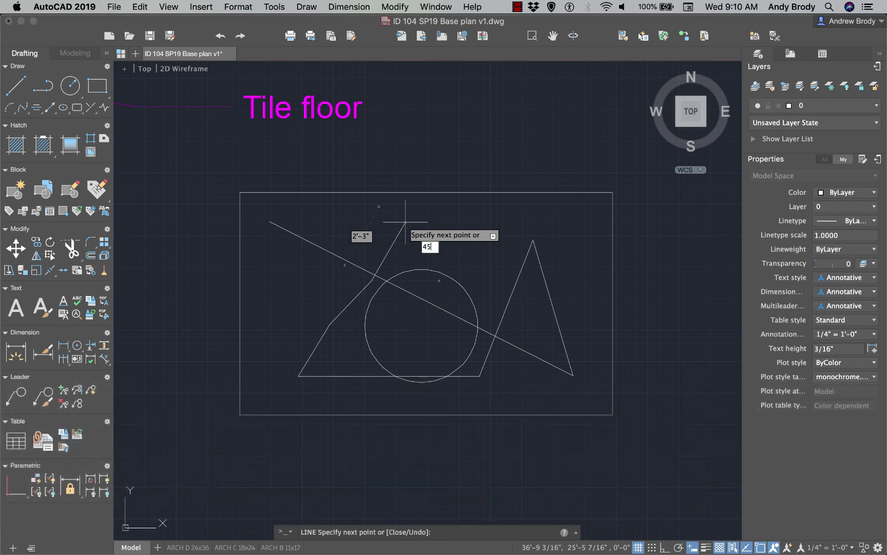
{"action": "key", "text": "Return"}
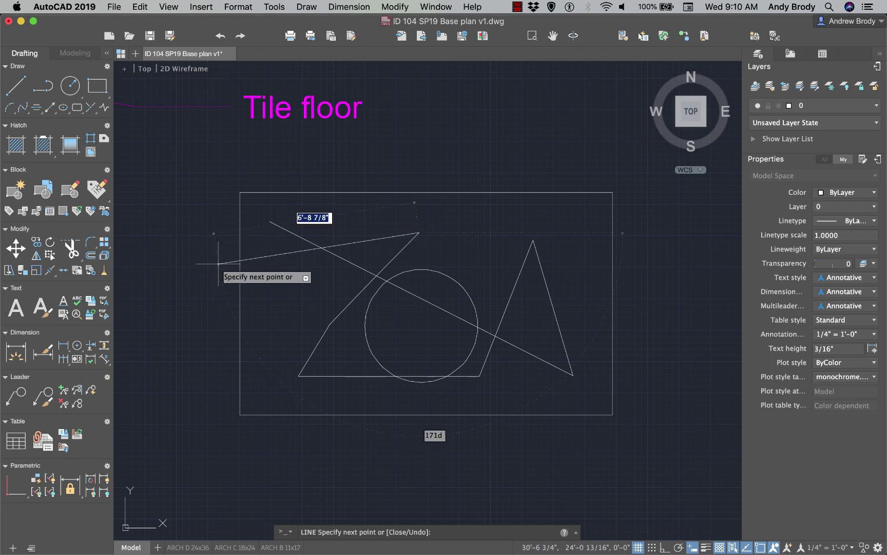
{"action": "key", "text": "Return"}
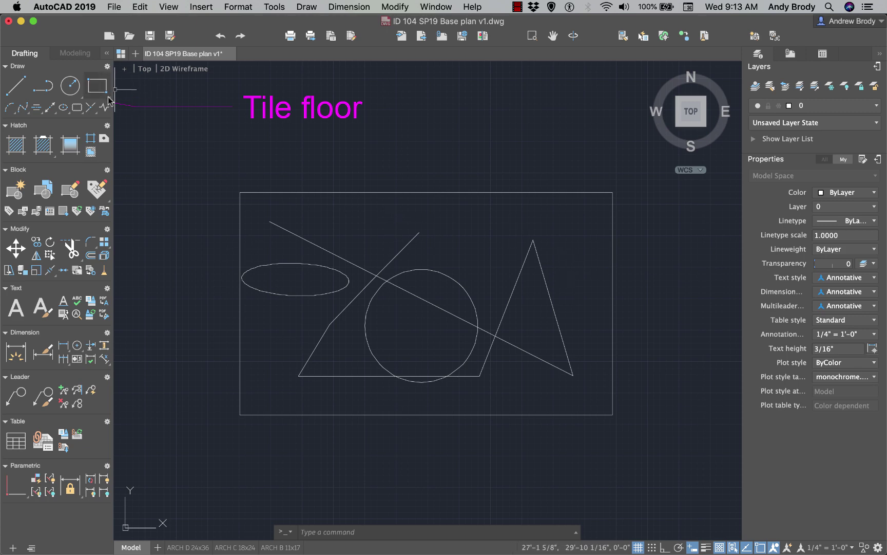
Draw a freehand zigzag polyline of six segments, about 14'-5" in total length, across the rectangle's upper edge.
{"action": "left_click", "coordinate": [45, 93]}
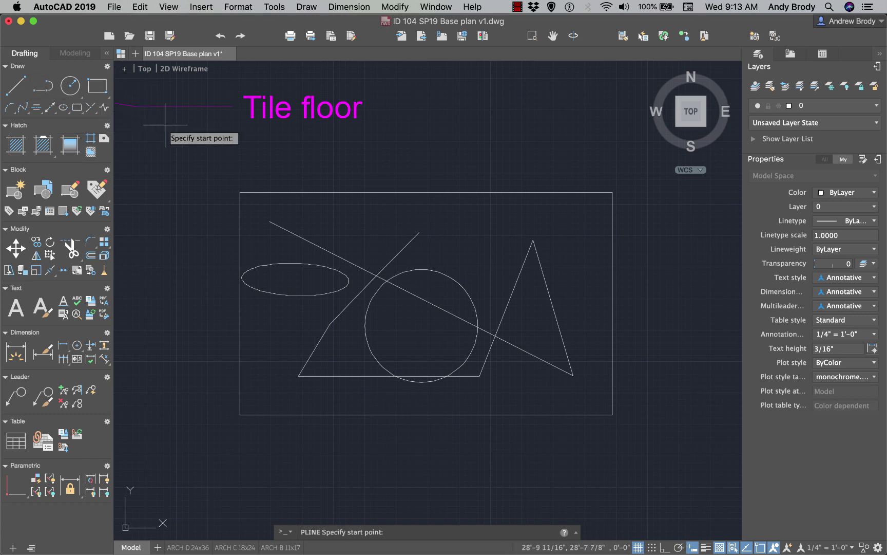
{"action": "left_click", "coordinate": [359, 221]}
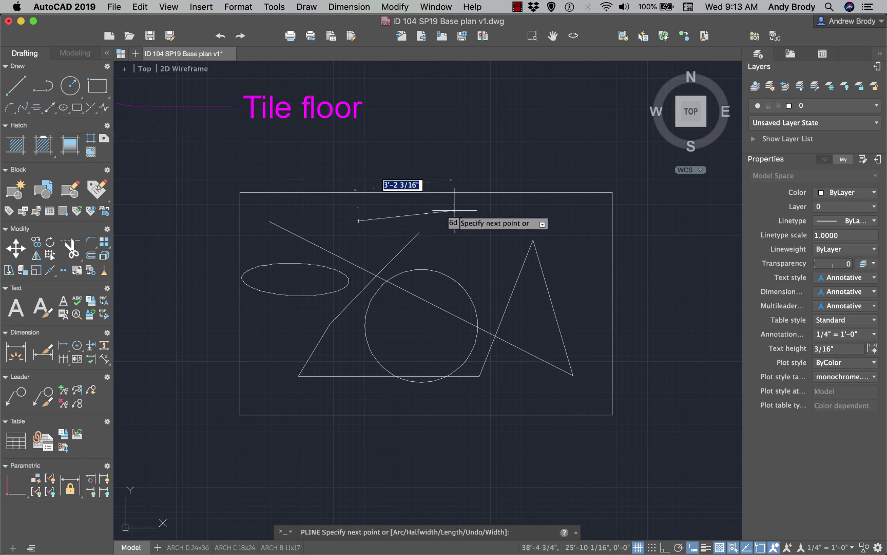
{"action": "left_click", "coordinate": [408, 161]}
{"action": "left_click", "coordinate": [458, 232]}
{"action": "left_click", "coordinate": [497, 161]}
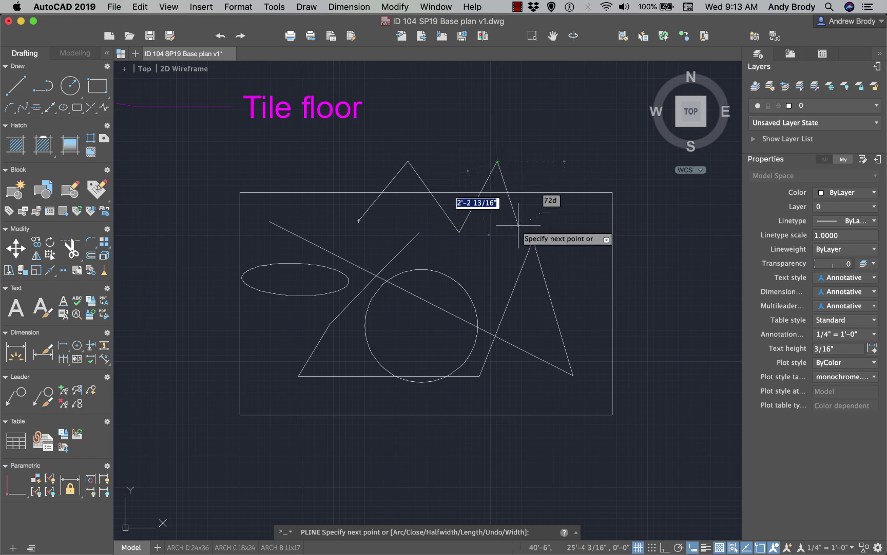
{"action": "left_click", "coordinate": [519, 225]}
{"action": "left_click", "coordinate": [533, 166]}
{"action": "left_click", "coordinate": [567, 215]}
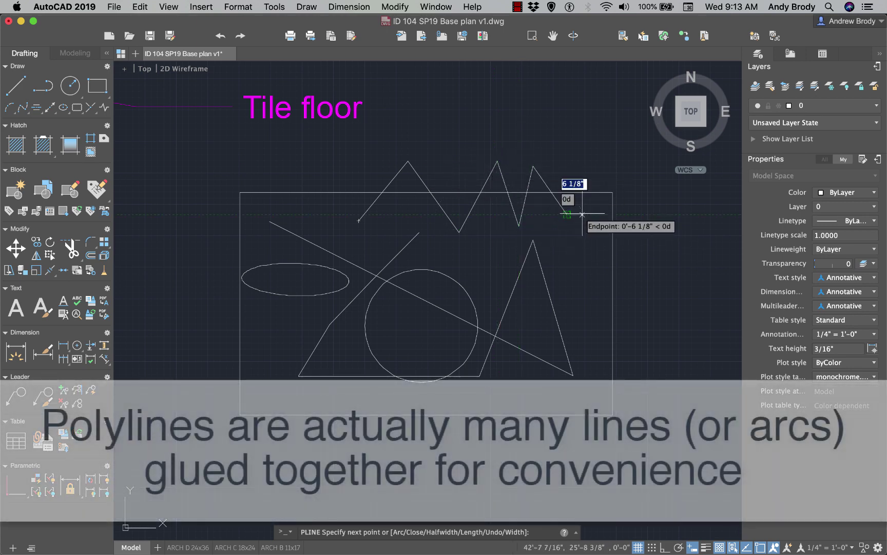
{"action": "key", "text": "Return"}
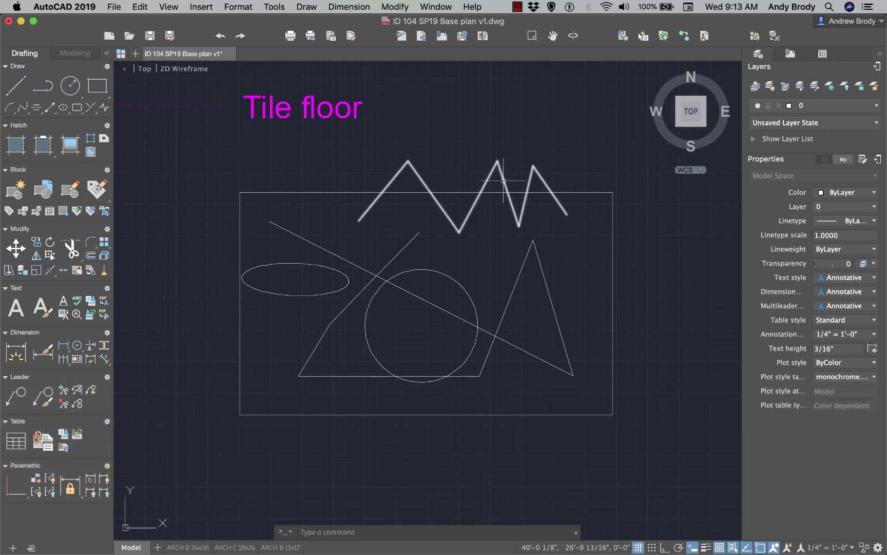
Select the zigzag polyline and shift its second segment slightly down and to the left using the segment's midpoint grip.
{"action": "left_click", "coordinate": [505, 185]}
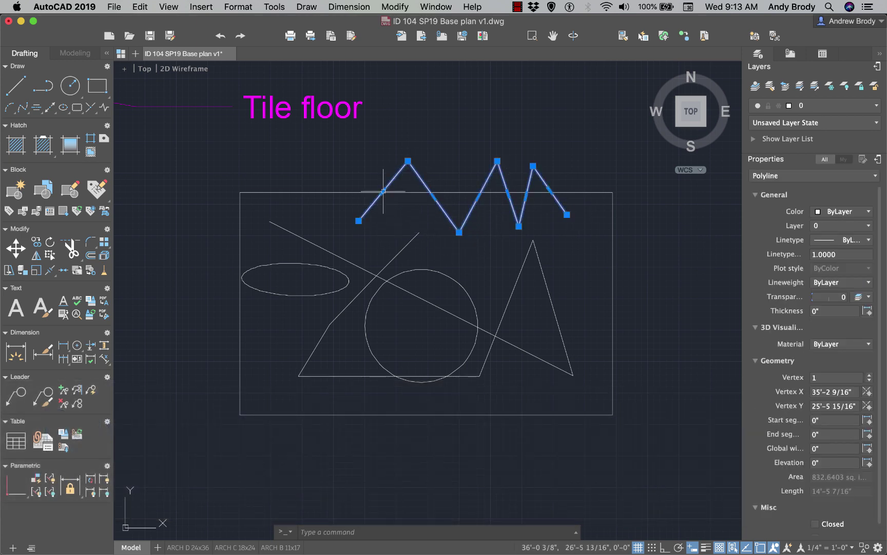
{"action": "mouse_move", "coordinate": [383, 191]}
{"action": "left_click", "coordinate": [364, 163]}
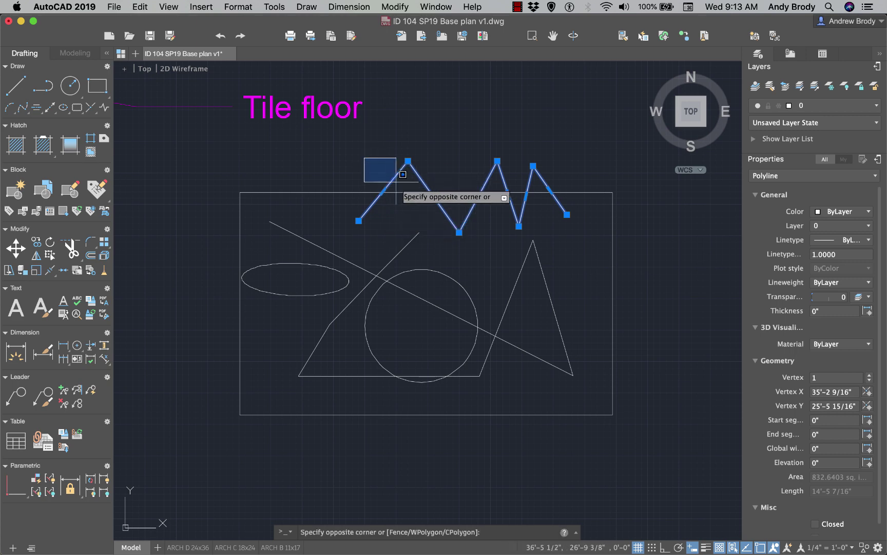
{"action": "scroll", "coordinate": [389, 183], "scroll_direction": "up", "scroll_amount": 5}
{"action": "scroll", "coordinate": [388, 182], "scroll_direction": "down", "scroll_amount": 5}
{"action": "left_click", "coordinate": [441, 198]}
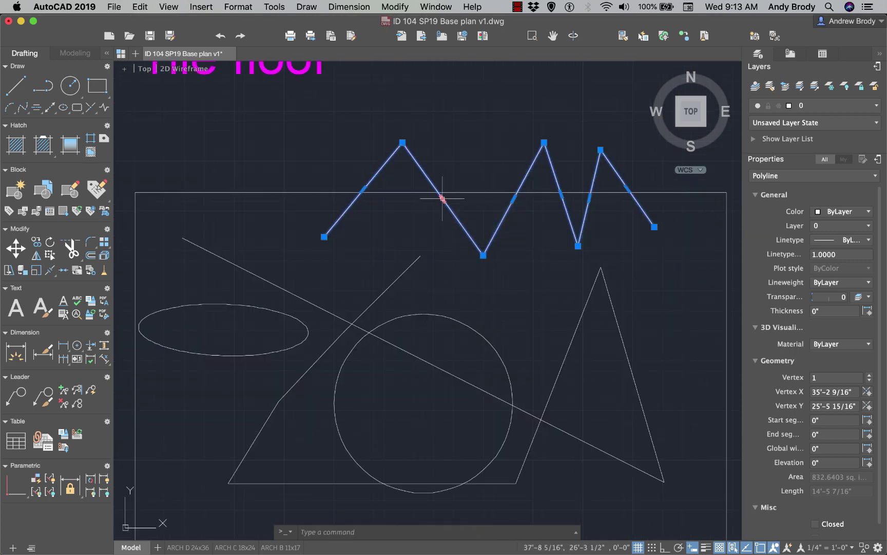
{"action": "left_click", "coordinate": [435, 206]}
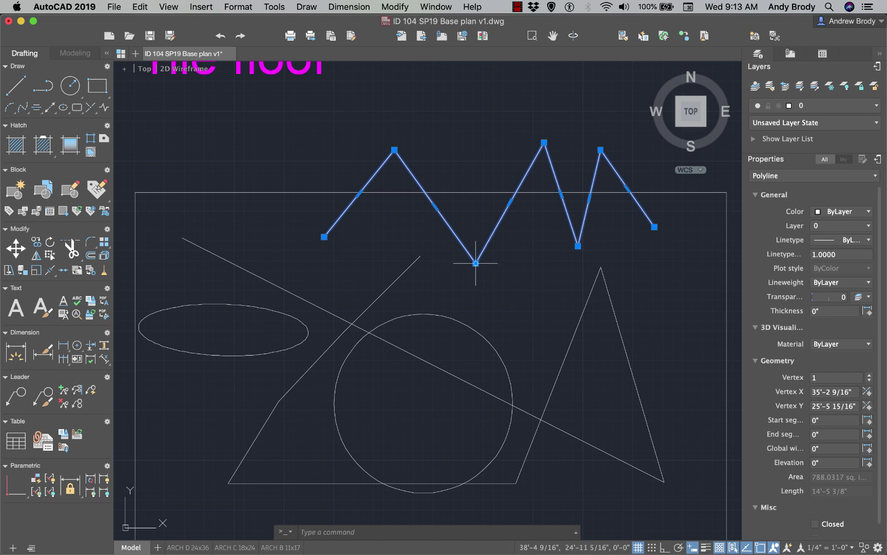
Stretch the polyline's first lower vertex upward, bringing the polyline's total length to about 13'-5".
{"action": "left_click", "coordinate": [475, 263]}
{"action": "left_click", "coordinate": [473, 237]}
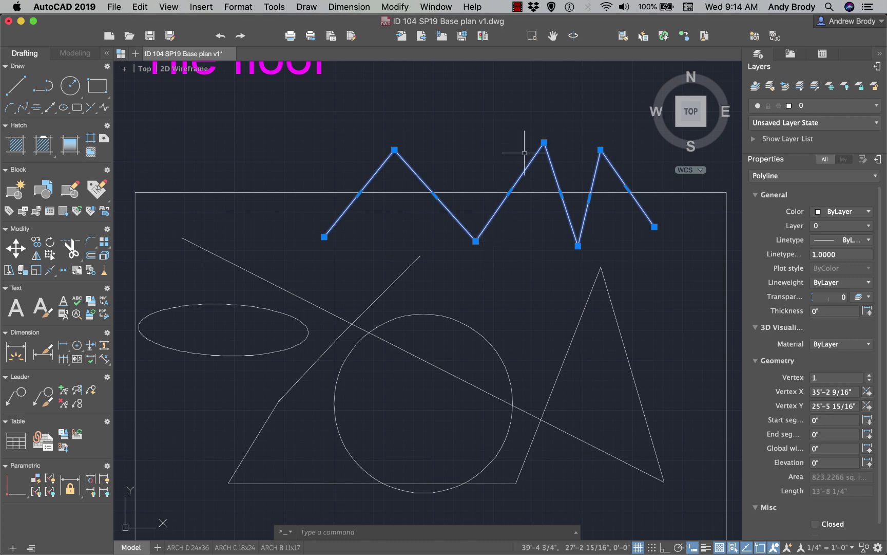
{"action": "left_click", "coordinate": [476, 241]}
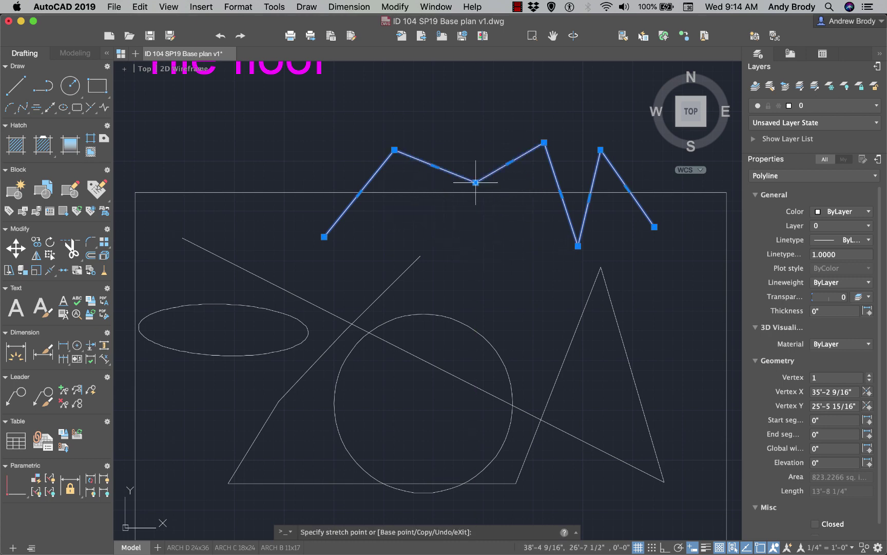
{"action": "left_click", "coordinate": [482, 232]}
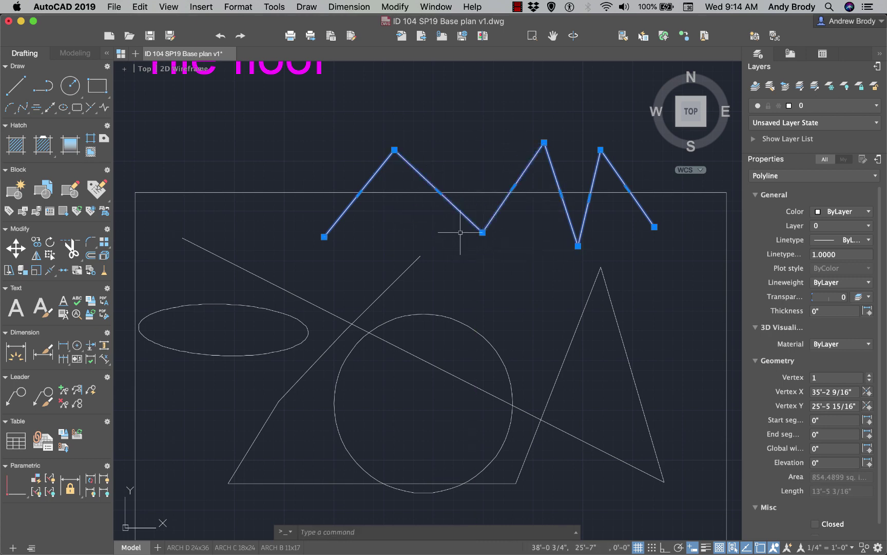
Stretch the upper endpoint of the triangle's left sloping line away from the apex and snap it back onto the apex.
{"action": "left_click", "coordinate": [661, 310]}
{"action": "left_click", "coordinate": [564, 337]}
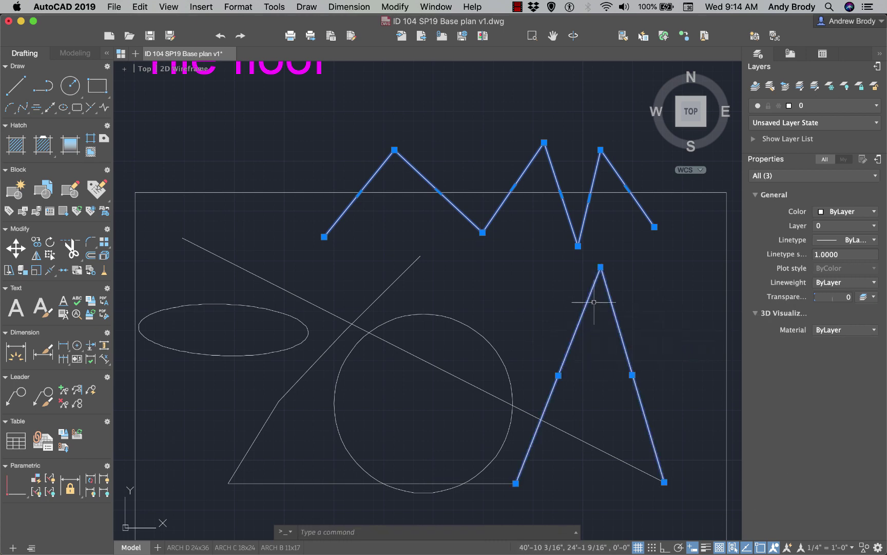
{"action": "left_click", "coordinate": [600, 267]}
{"action": "left_click", "coordinate": [565, 311]}
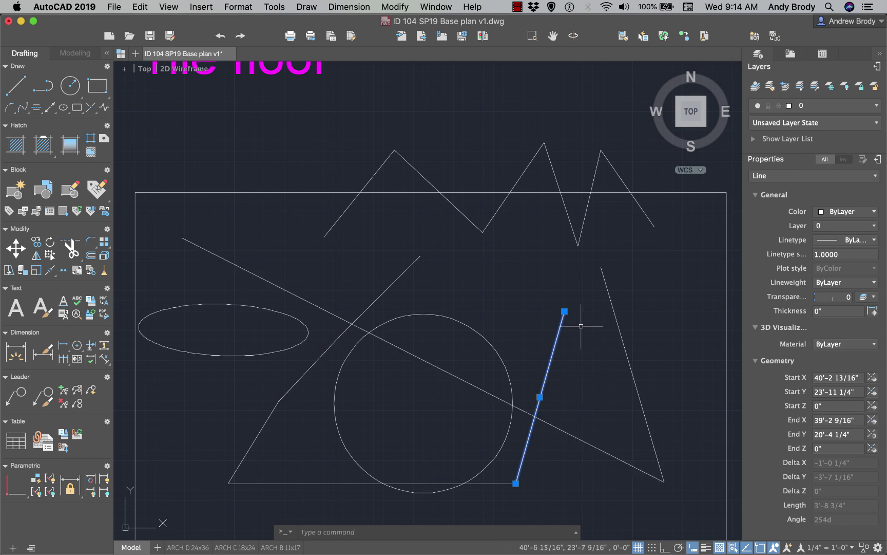
{"action": "left_click", "coordinate": [565, 311]}
{"action": "left_click", "coordinate": [601, 267]}
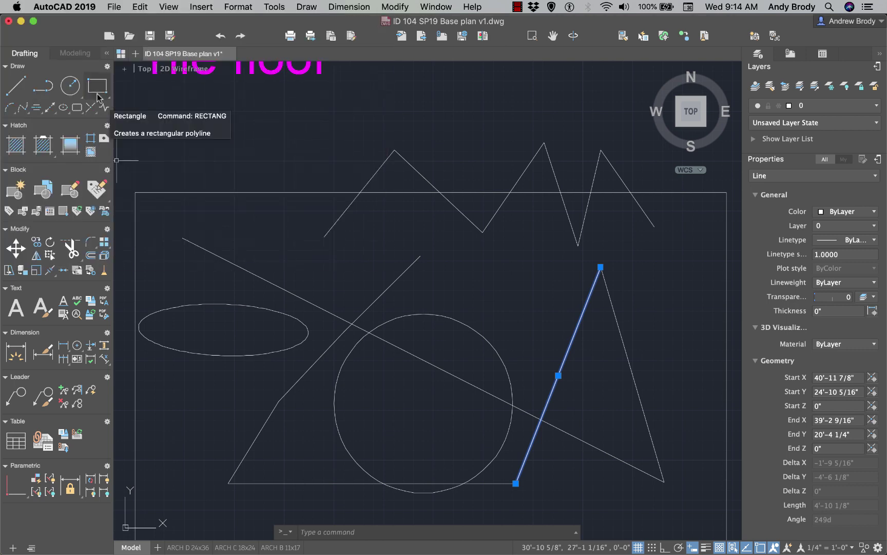
Draw an 8-sided polygon inscribed in a circle, about 9'-7" in perimeter, overlapping the ellipse and the zigzag polyline's left end.
{"action": "left_click", "coordinate": [105, 98]}
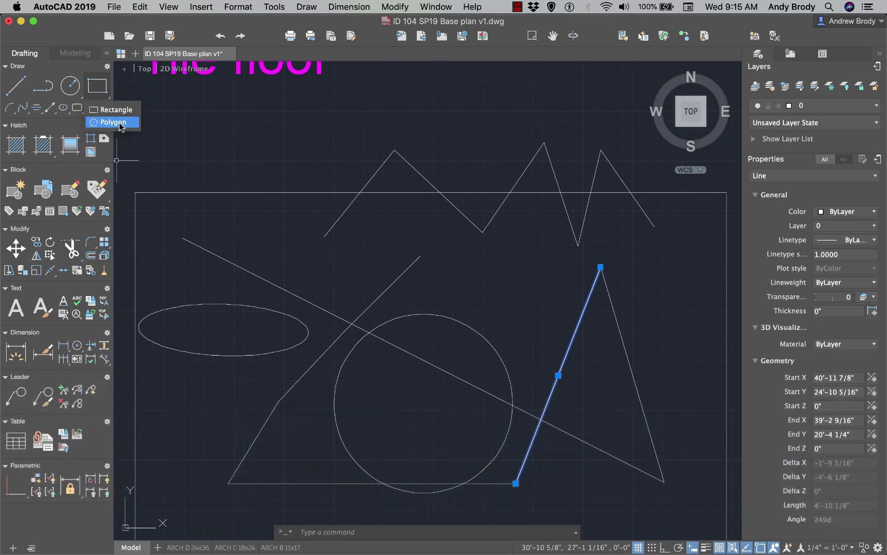
{"action": "left_click", "coordinate": [119, 124]}
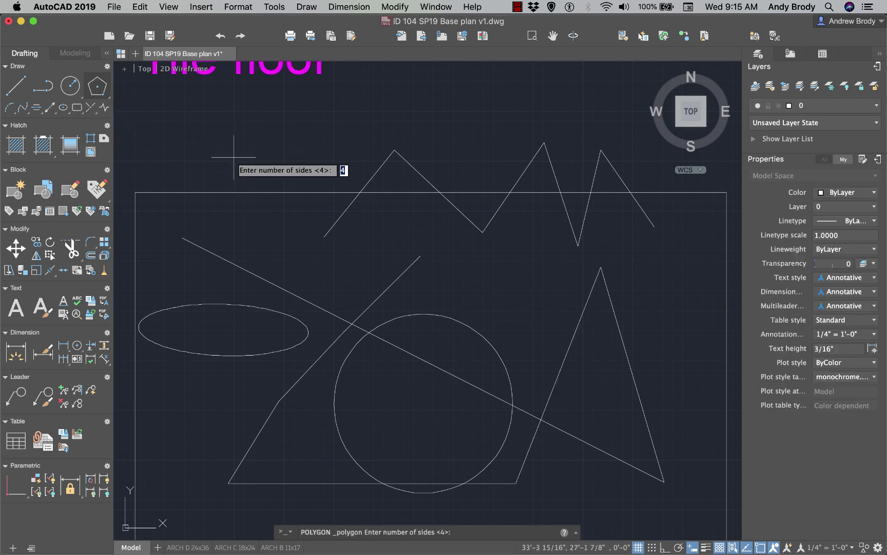
{"action": "type", "text": "8"}
{"action": "key", "text": "Return"}
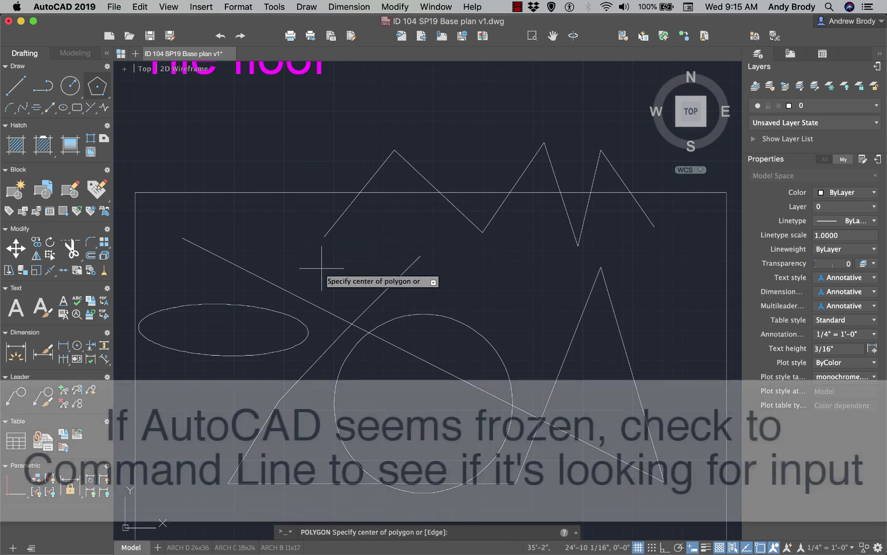
{"action": "left_click", "coordinate": [298, 259]}
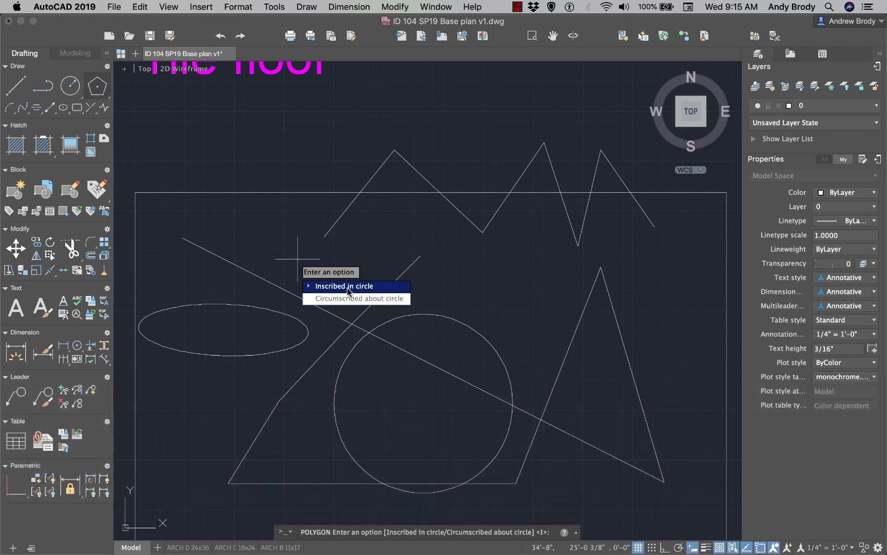
{"action": "left_click", "coordinate": [343, 286]}
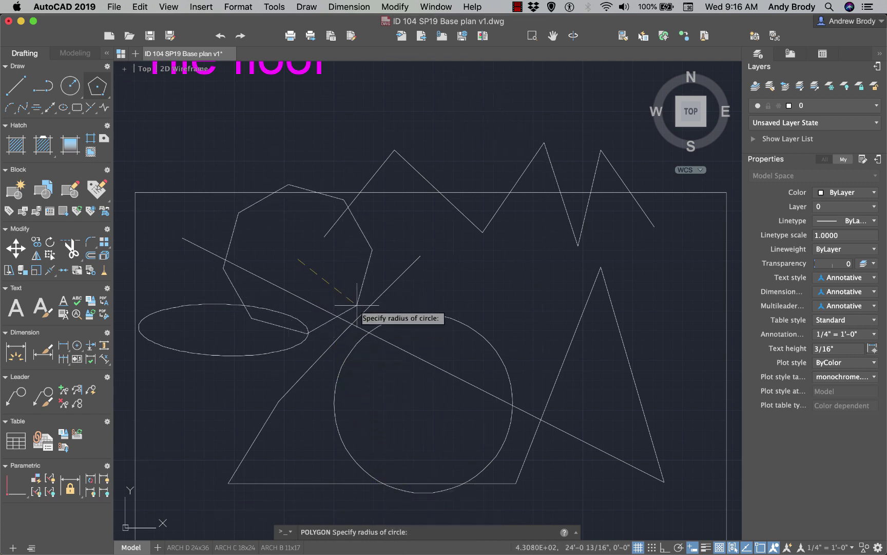
{"action": "left_click", "coordinate": [357, 305]}
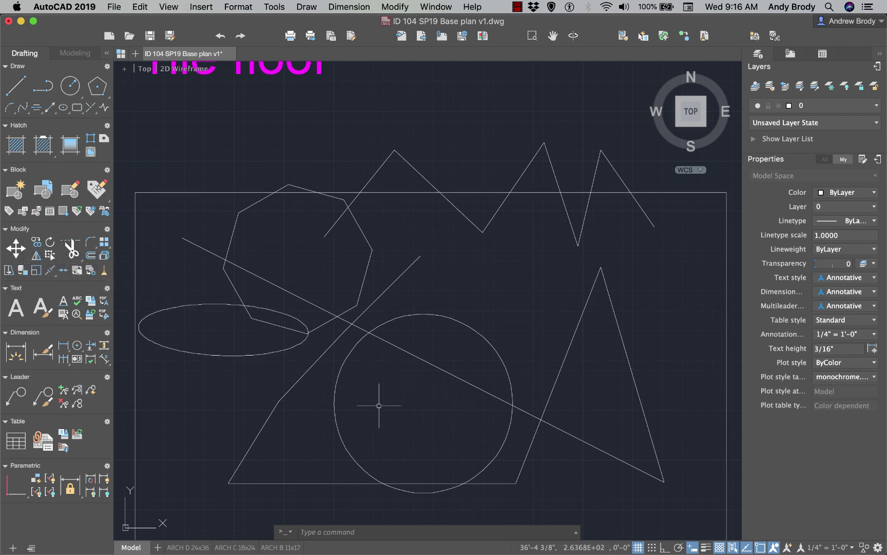
Select all the practice shapes with a crossing window and shrink the circle to a radius of about 1'-5" using its upper quadrant grip.
{"action": "left_click", "coordinate": [234, 230]}
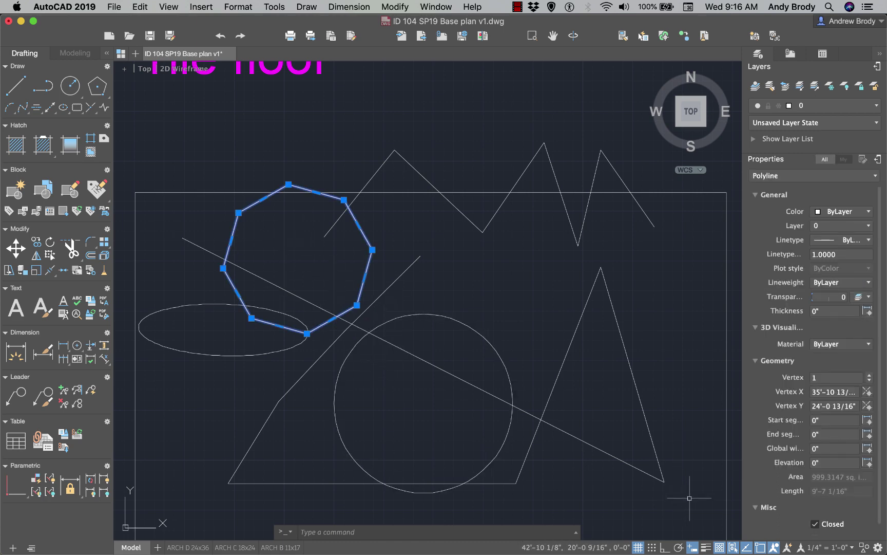
{"action": "left_click", "coordinate": [688, 497]}
{"action": "left_click", "coordinate": [135, 103]}
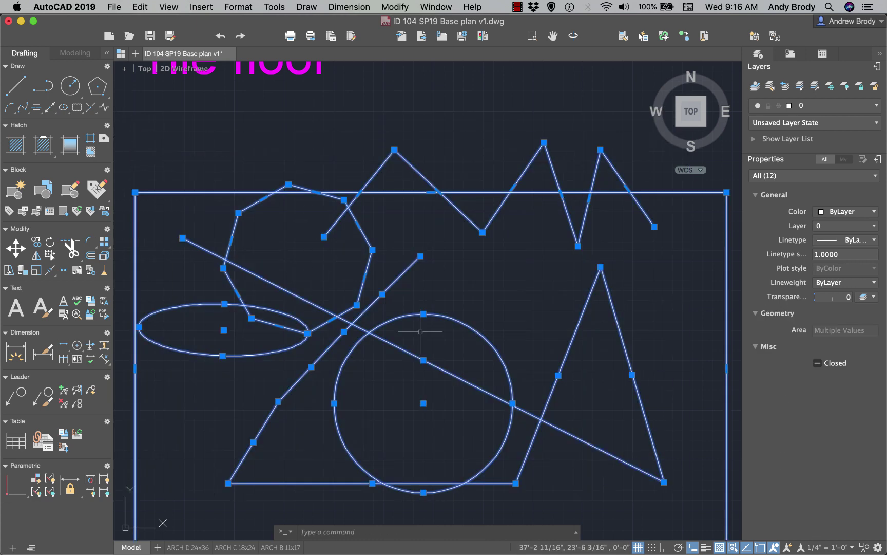
{"action": "left_click", "coordinate": [382, 294]}
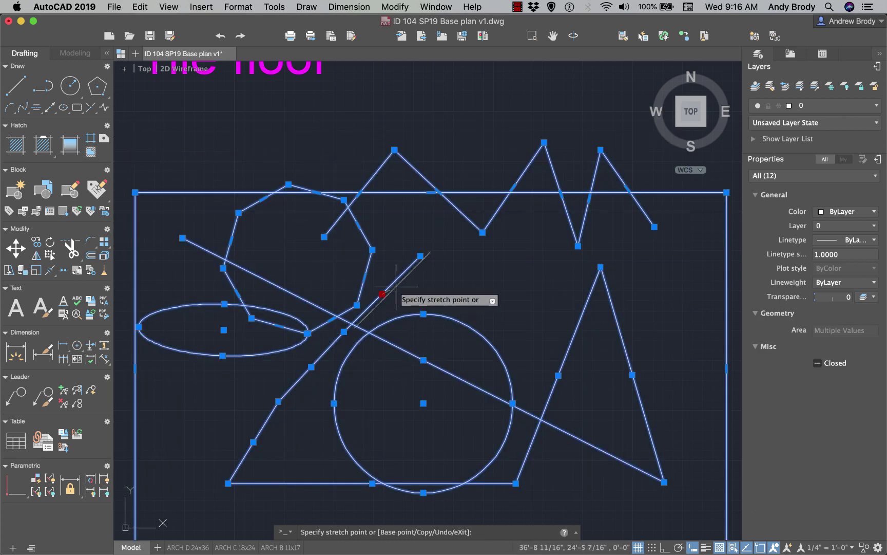
{"action": "key", "text": "Escape"}
{"action": "left_click_drag", "start_coordinate": [424, 314], "coordinate": [423, 335]}
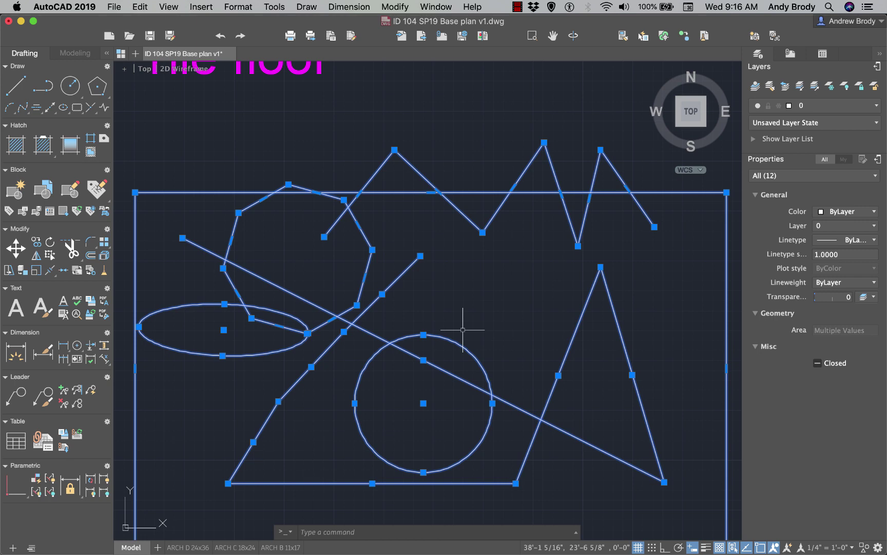
{"action": "key", "text": "Escape"}
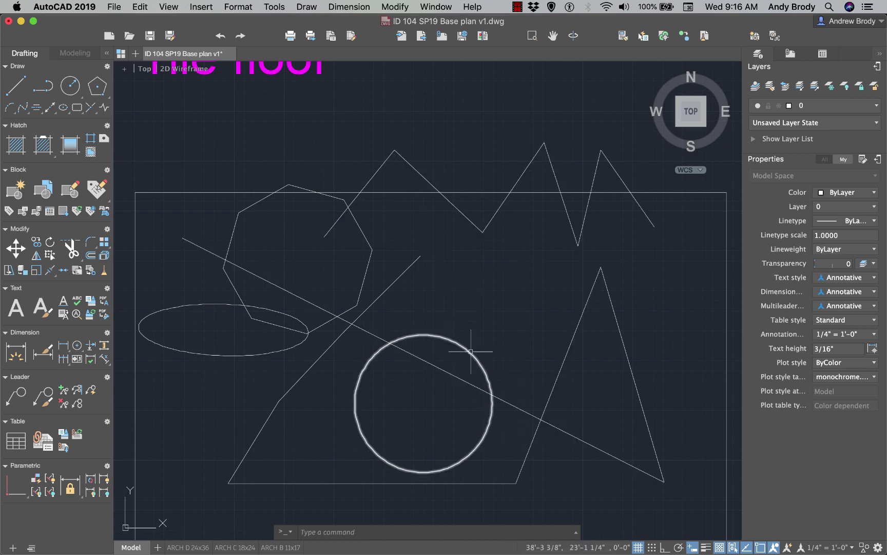
Move the circle, the zigzag polyline and the short lower-left sloping line together a short distance down and to the right.
{"action": "left_click", "coordinate": [467, 350]}
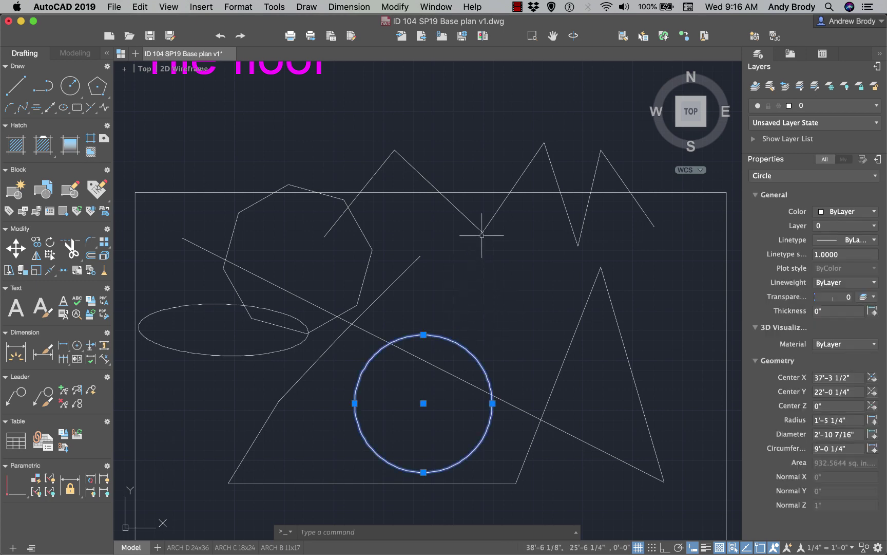
{"action": "left_click", "coordinate": [481, 234]}
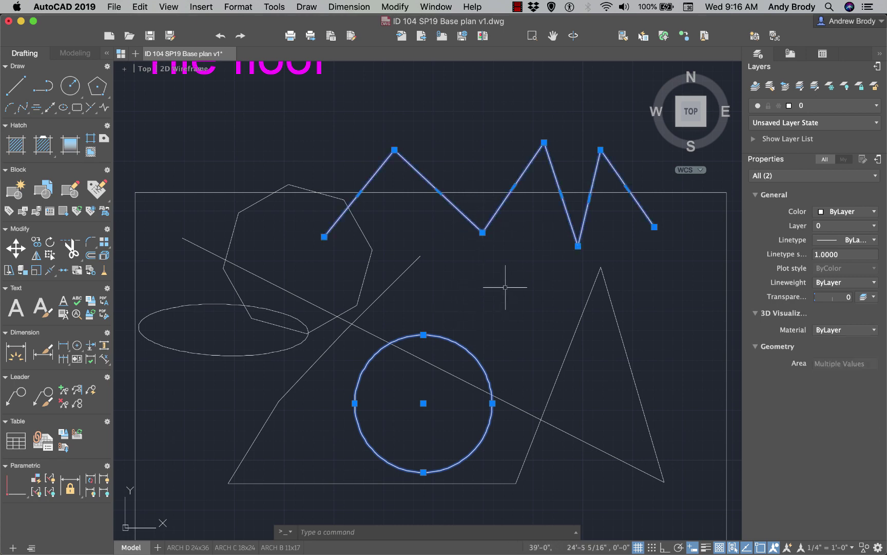
{"action": "left_click", "coordinate": [256, 437]}
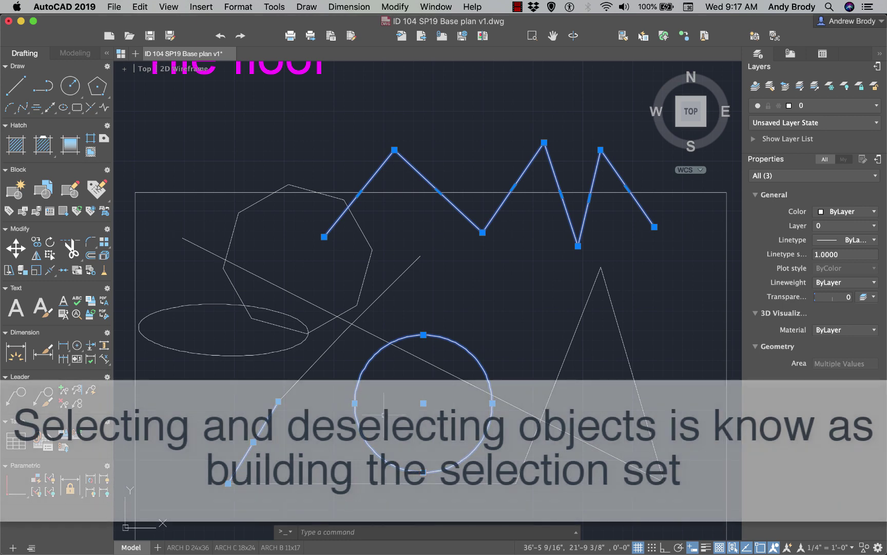
{"action": "middle_click_drag", "start_coordinate": [394, 403], "coordinate": [390, 367]}
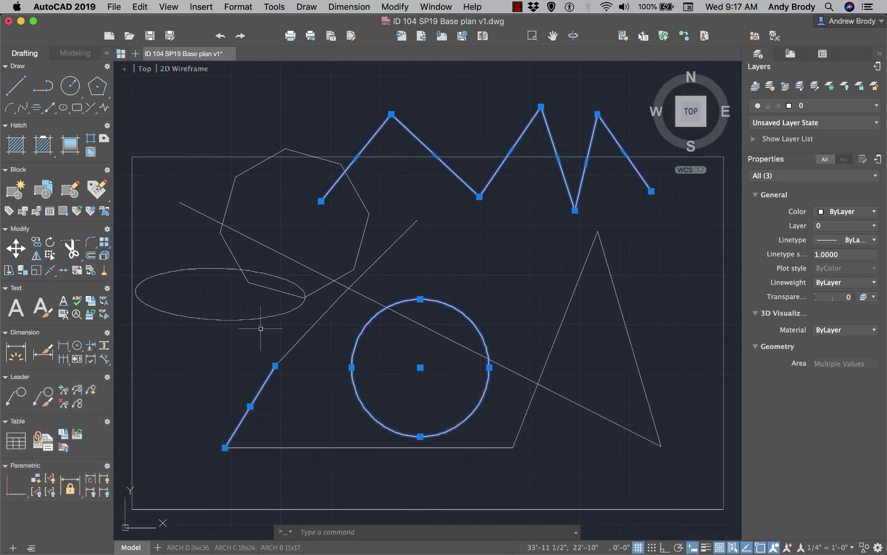
{"action": "left_click", "coordinate": [15, 248]}
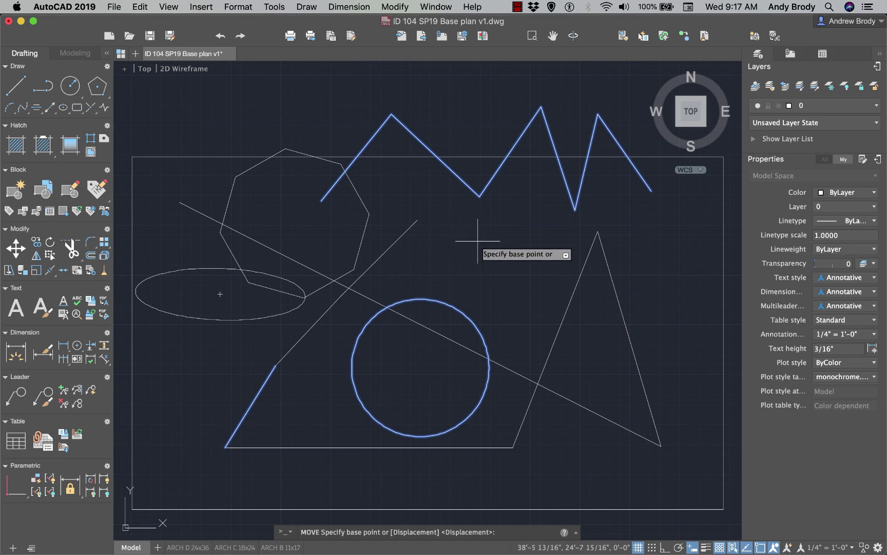
{"action": "left_click", "coordinate": [478, 237]}
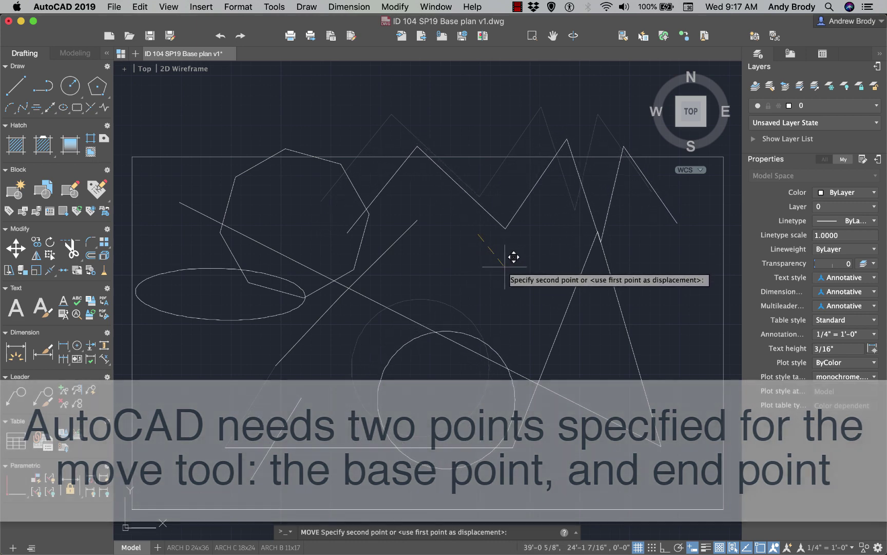
{"action": "left_click", "coordinate": [505, 266]}
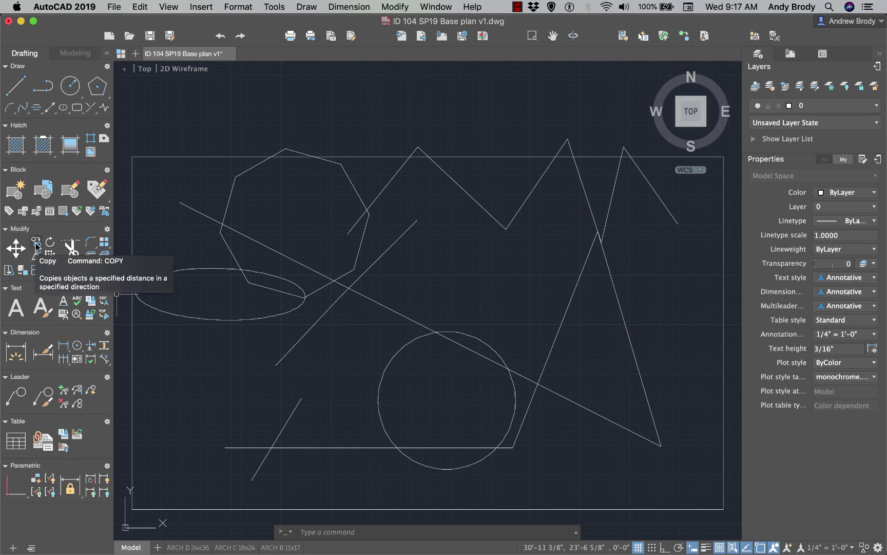
Copy the octagon, the ellipse and the previous selection set about 2'-8" horizontally to the right, using the octagon's left vertex as base point.
{"action": "left_click", "coordinate": [36, 243]}
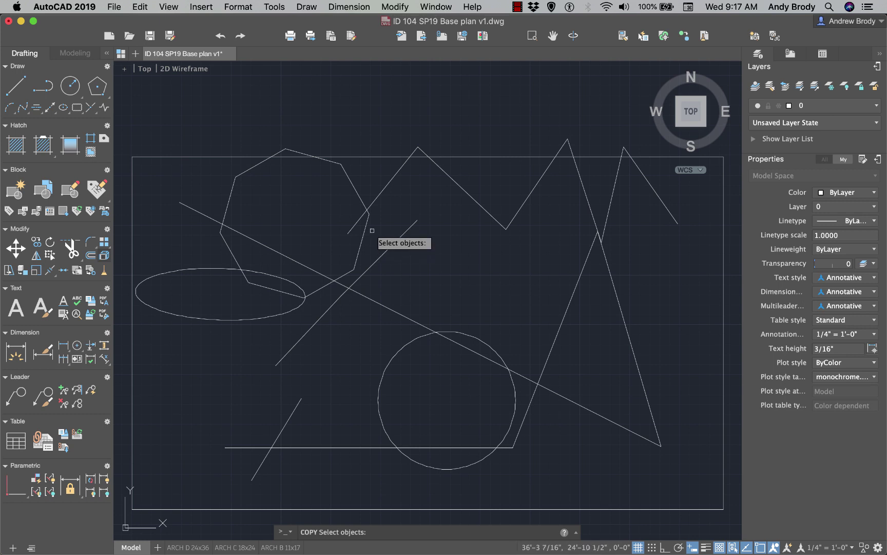
{"action": "left_click", "coordinate": [363, 237]}
{"action": "left_click", "coordinate": [305, 297]}
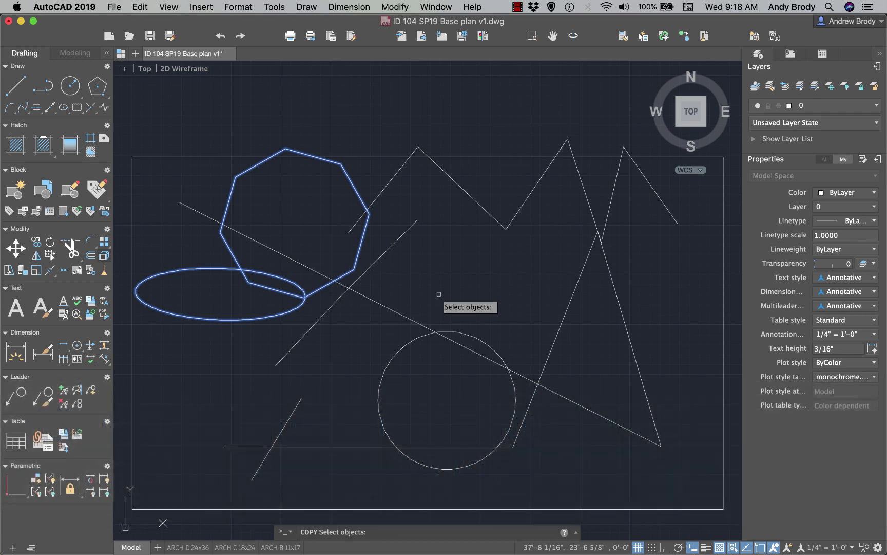
{"action": "type", "text": "p"}
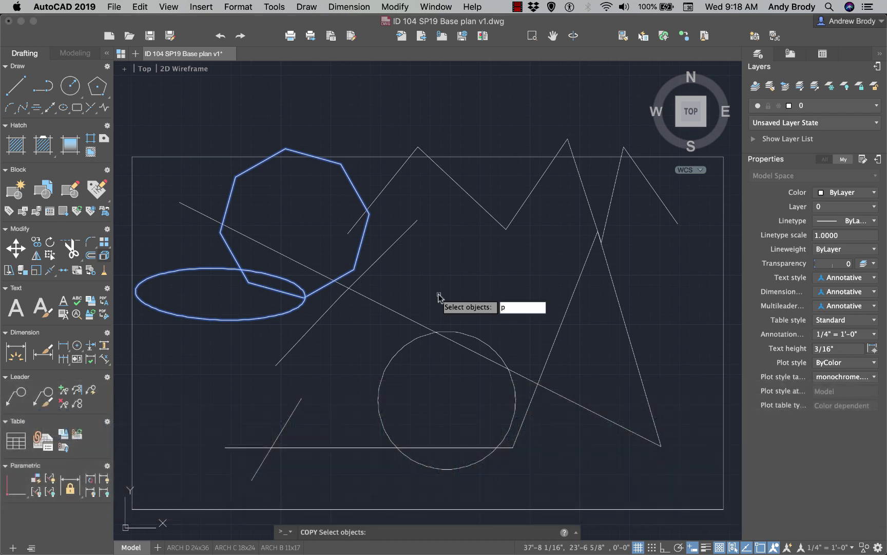
{"action": "key", "text": "Return"}
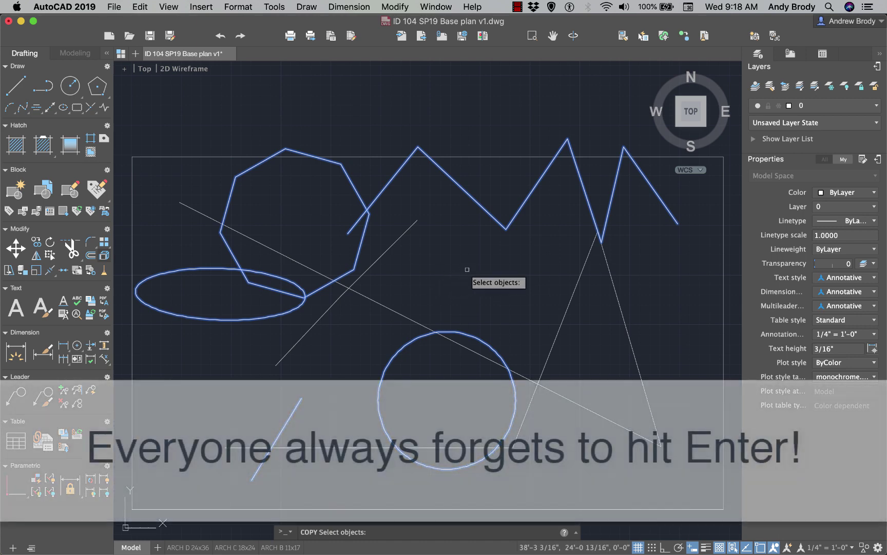
{"action": "key", "text": "Return"}
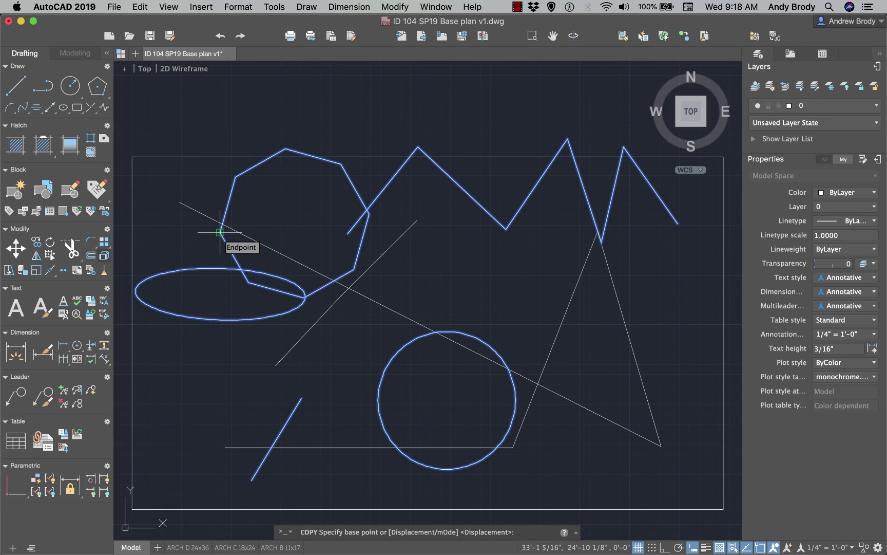
{"action": "left_click", "coordinate": [220, 232]}
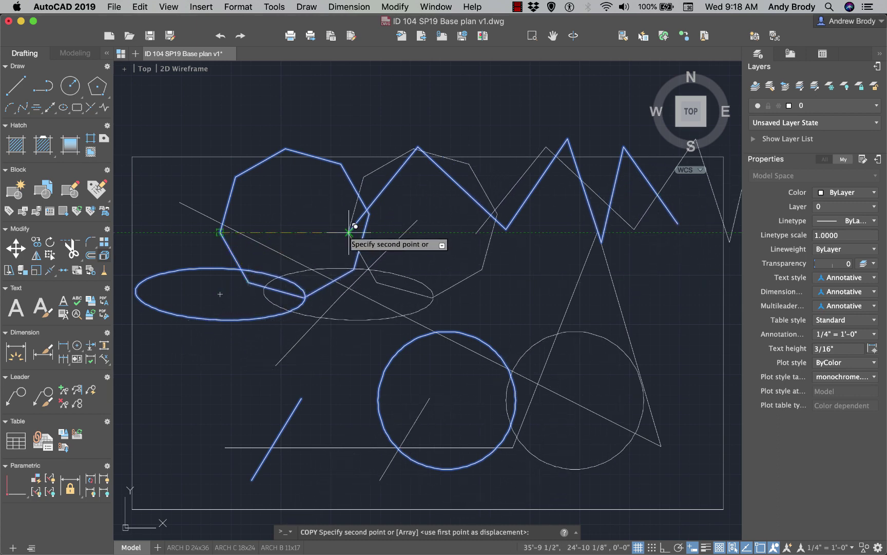
{"action": "left_click", "coordinate": [349, 233]}
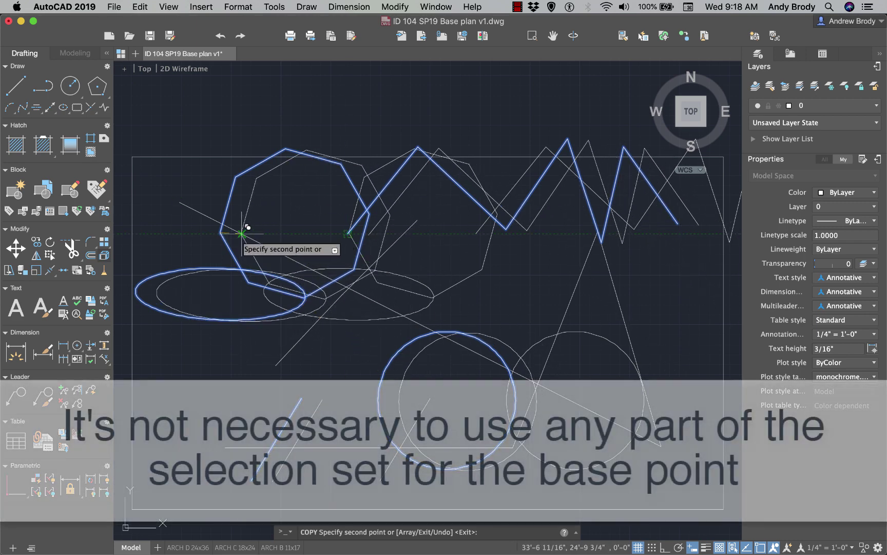
Place several more overlapping copies of the selection set at arbitrary points around the octagon, ellipse and long diagonal line.
{"action": "left_click", "coordinate": [179, 200]}
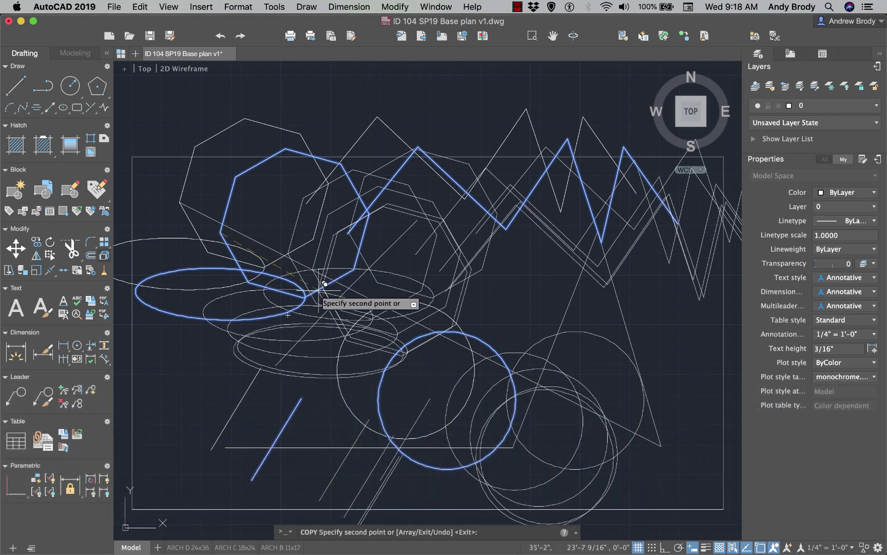
{"action": "left_click", "coordinate": [301, 279]}
{"action": "left_click", "coordinate": [272, 280]}
{"action": "left_click", "coordinate": [271, 265]}
{"action": "left_click", "coordinate": [239, 241]}
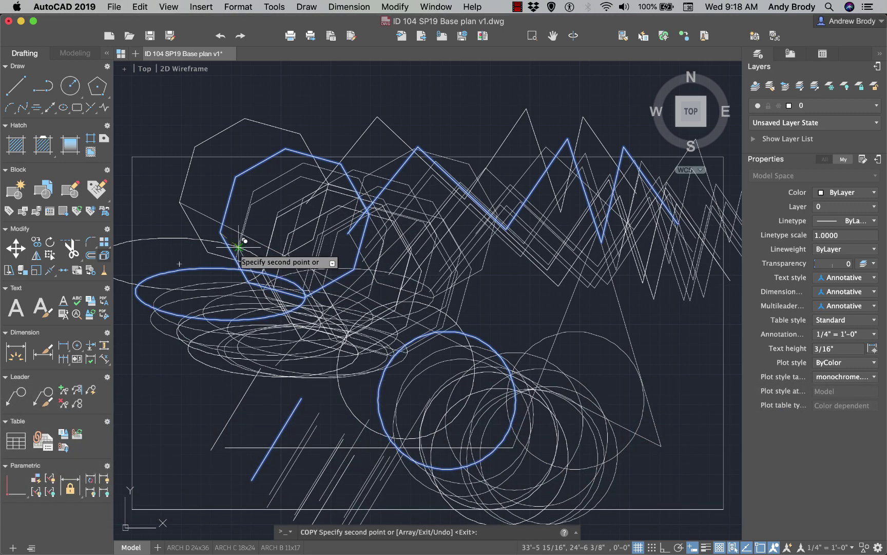
{"action": "left_click", "coordinate": [227, 228]}
{"action": "key", "text": "Escape"}
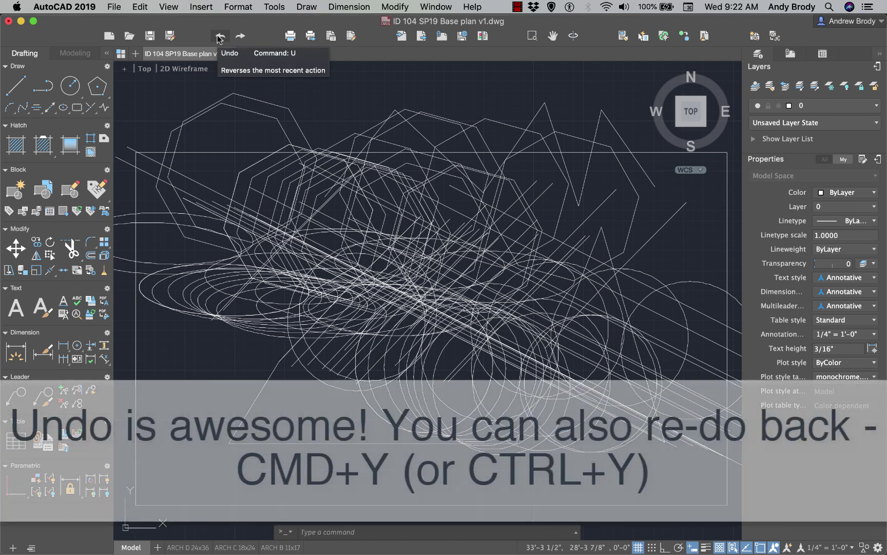
Undo the multiple copies and the earlier move of the circle, zigzag polyline and short sloping line.
{"action": "left_click", "coordinate": [220, 36]}
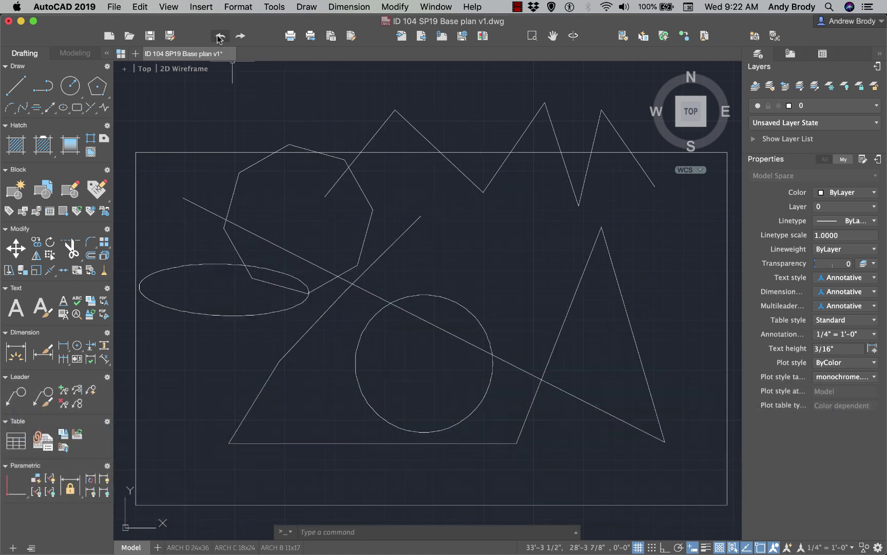
{"action": "left_click", "coordinate": [220, 36]}
{"action": "scroll", "coordinate": [453, 312], "scroll_direction": "up", "scroll_amount": 3}
{"action": "scroll", "coordinate": [460, 305], "scroll_direction": "down", "scroll_amount": 6}
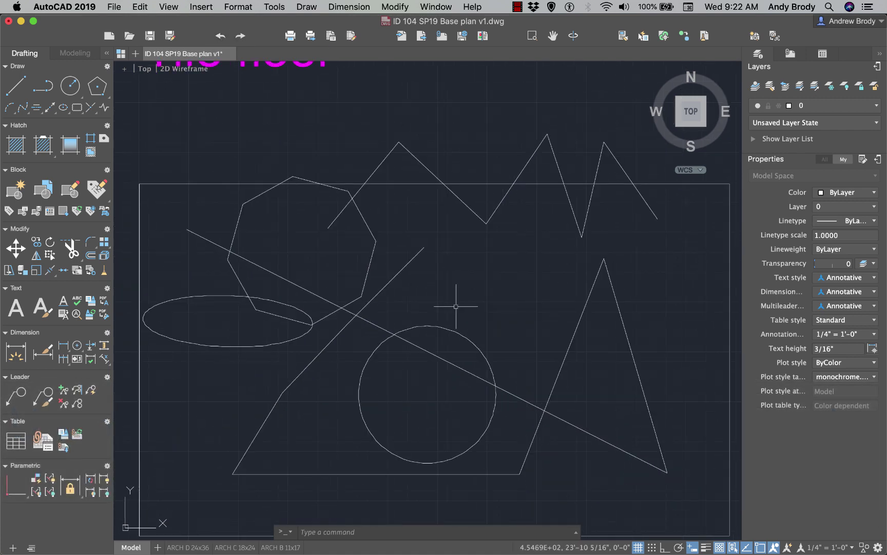
{"action": "scroll", "coordinate": [452, 298], "scroll_direction": "up", "scroll_amount": 3}
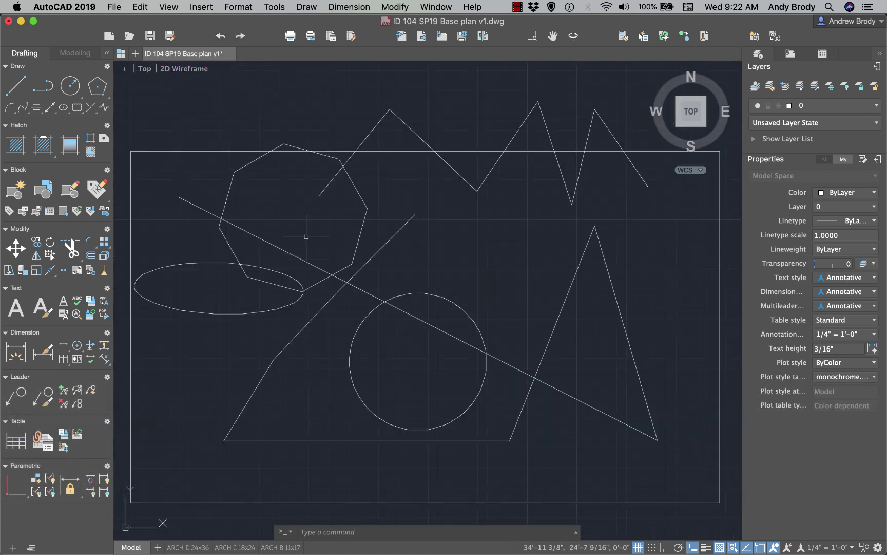
Copy the octagon from its left vertex onto the zigzag polyline's left end and its next three vertices.
{"action": "left_click", "coordinate": [35, 242]}
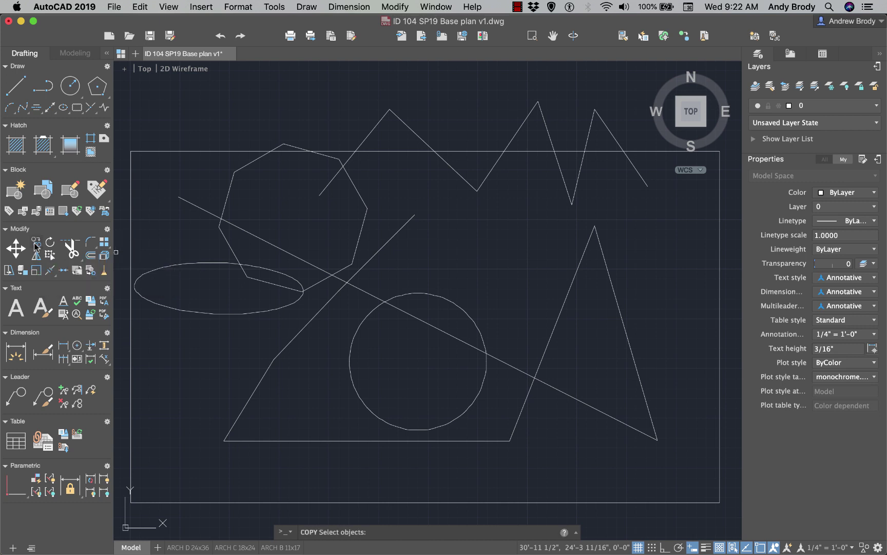
{"action": "left_click", "coordinate": [362, 226]}
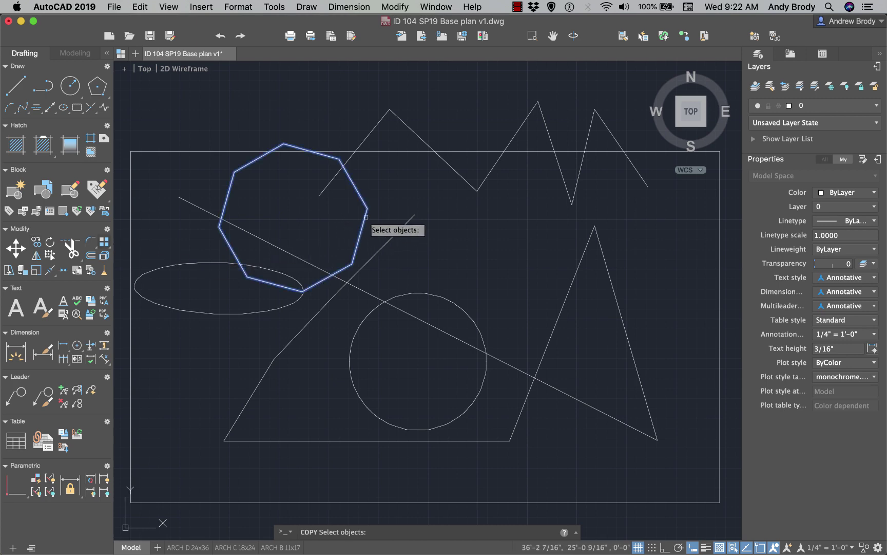
{"action": "key", "text": "Return"}
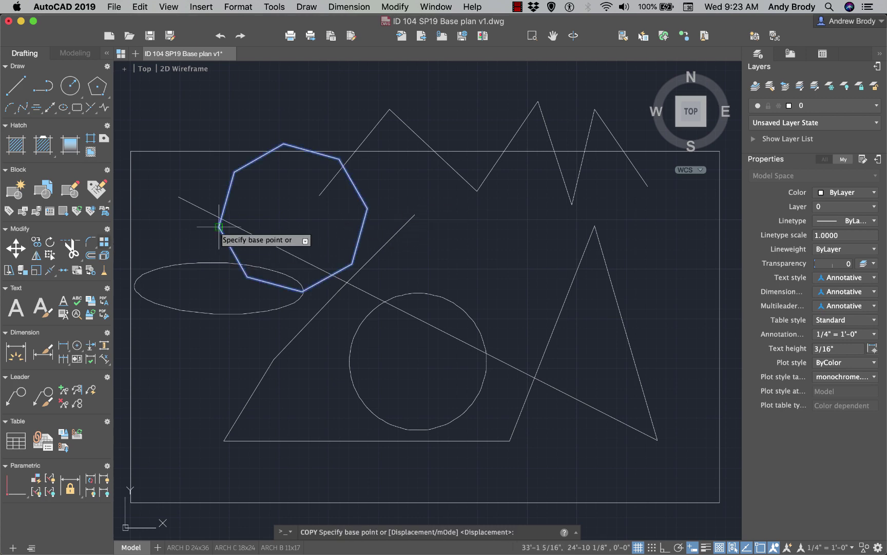
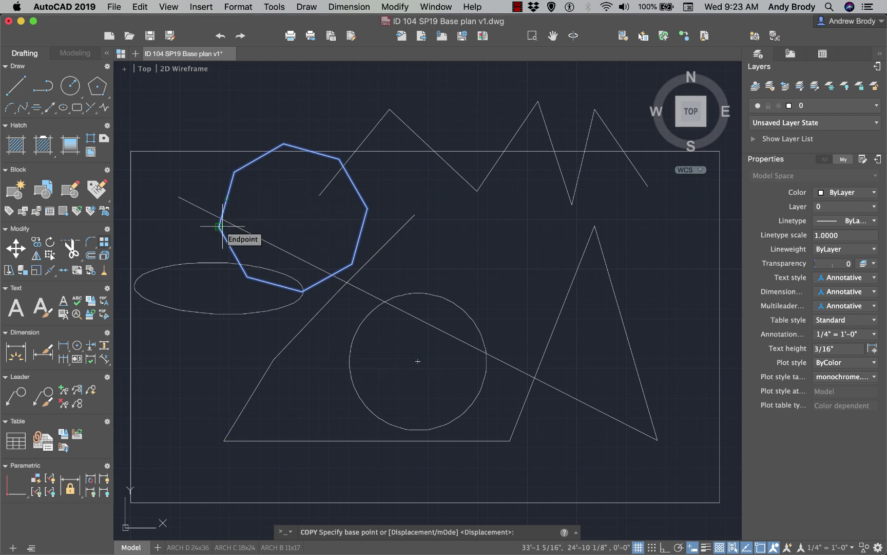
{"action": "left_click", "coordinate": [220, 226]}
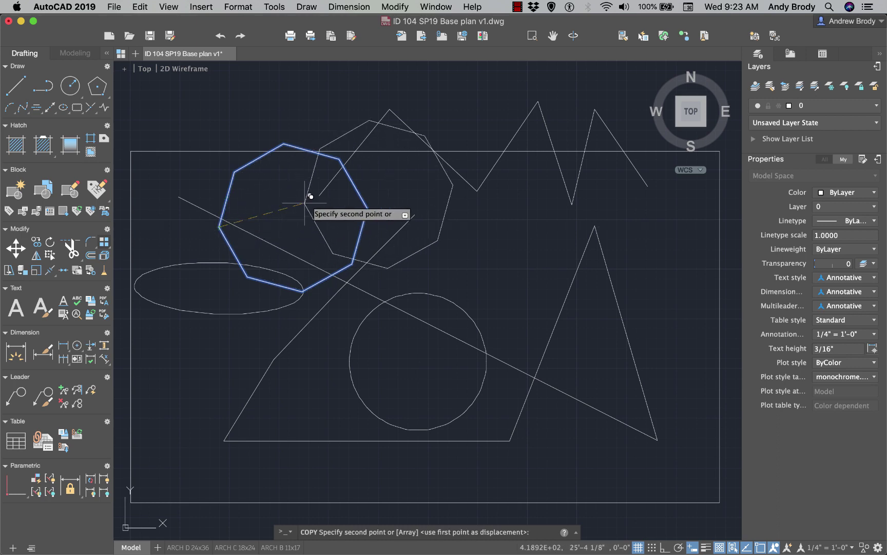
{"action": "left_click", "coordinate": [319, 194]}
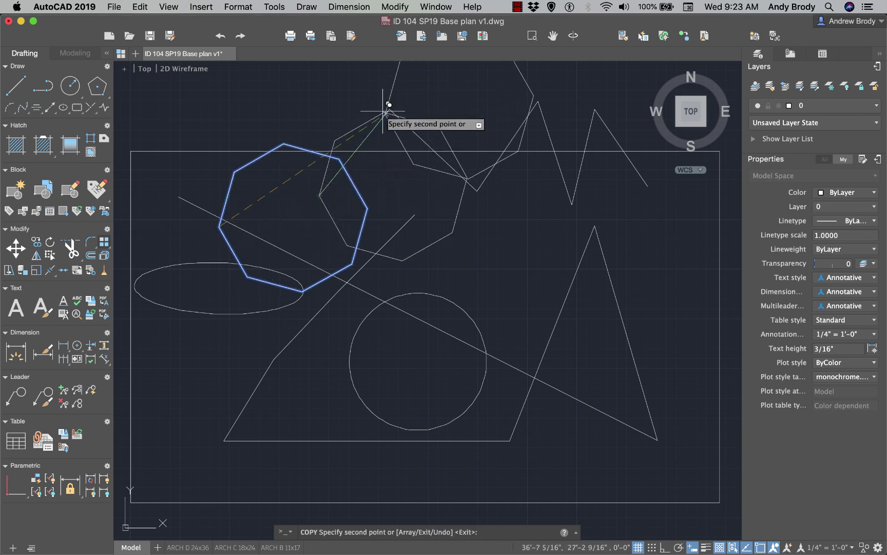
{"action": "left_click", "coordinate": [389, 109]}
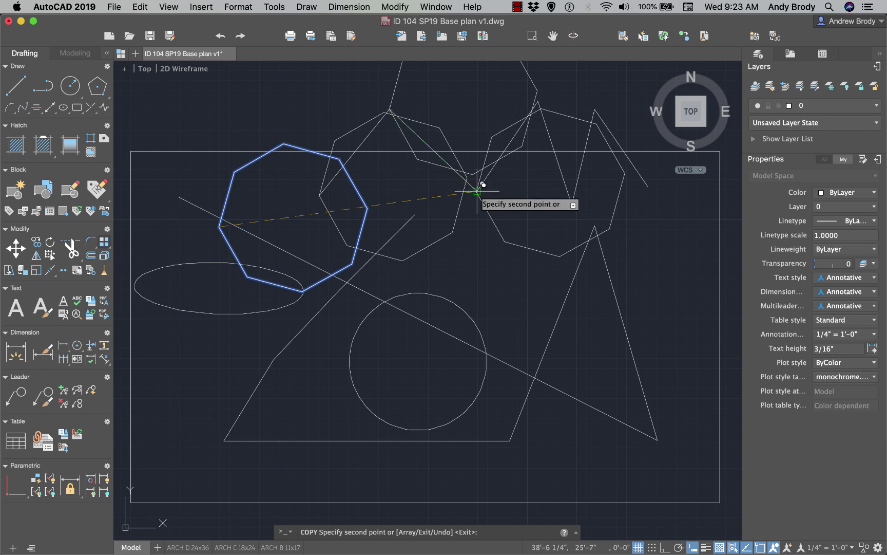
{"action": "left_click", "coordinate": [478, 189]}
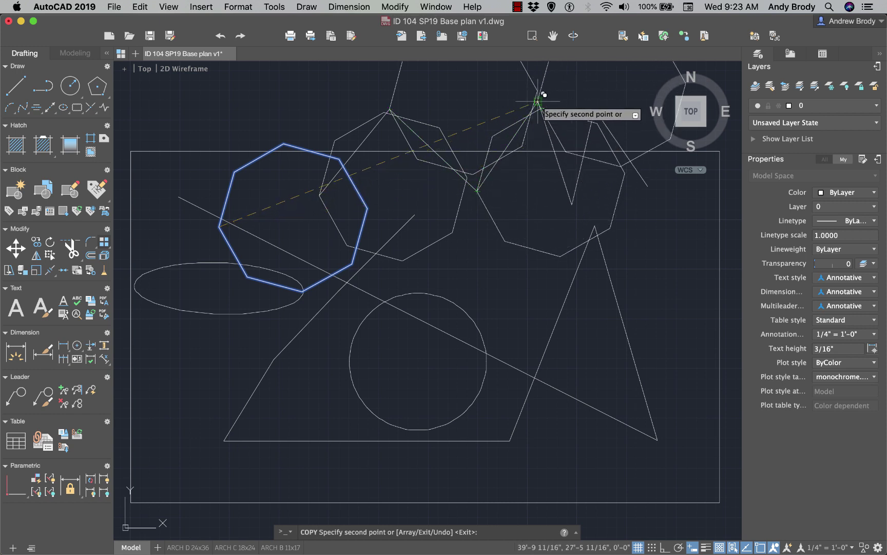
{"action": "left_click", "coordinate": [540, 104]}
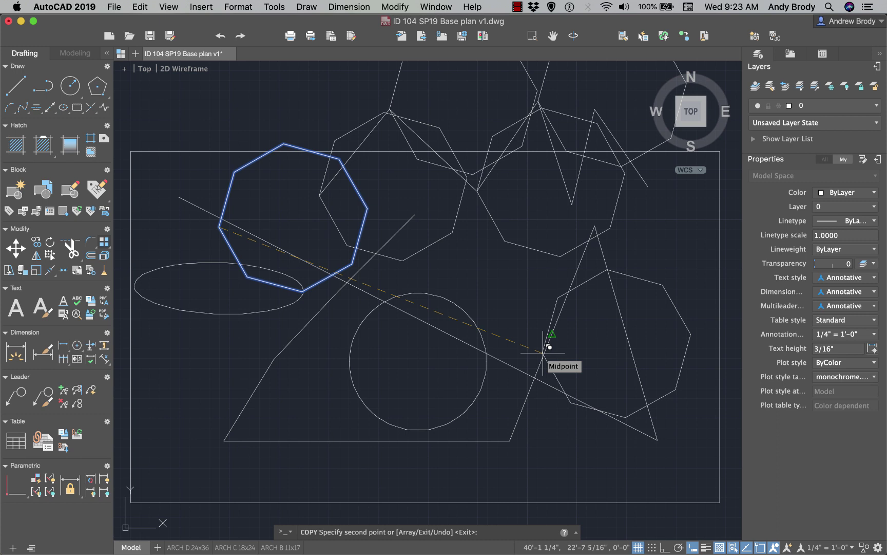
Undo the octagon copies placed on the zigzag polyline within the Copy command.
{"action": "key", "text": "u"}
{"action": "key", "text": "Return"}
{"action": "key", "text": "u"}
{"action": "key", "text": "Return"}
{"action": "key", "text": "u"}
{"action": "key", "text": "Return"}
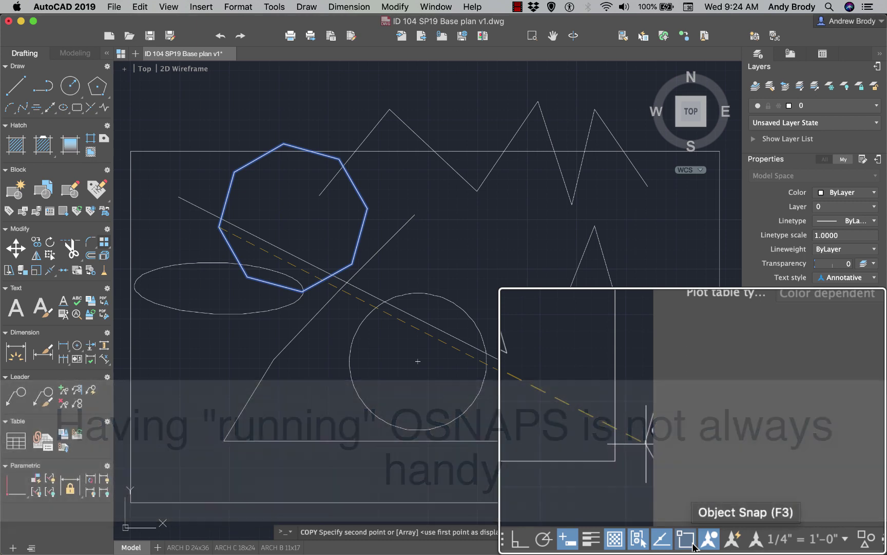
Turn off Object Snap and place a dense series of octagon copies, stepping gradually right and slightly down from the original.
{"action": "left_click", "coordinate": [760, 548]}
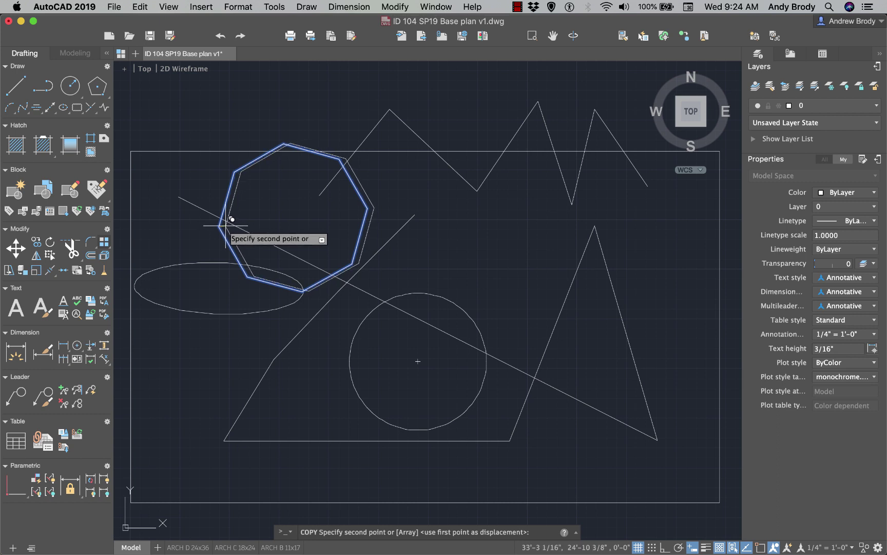
{"action": "left_click", "coordinate": [231, 218]}
{"action": "left_click", "coordinate": [239, 214]}
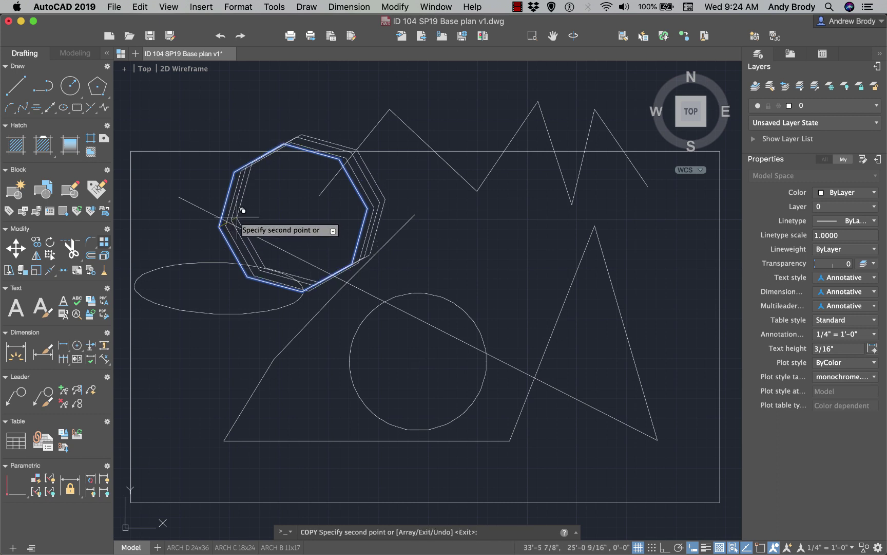
{"action": "left_click", "coordinate": [245, 211]}
{"action": "left_click", "coordinate": [246, 215]}
{"action": "left_click", "coordinate": [252, 215]}
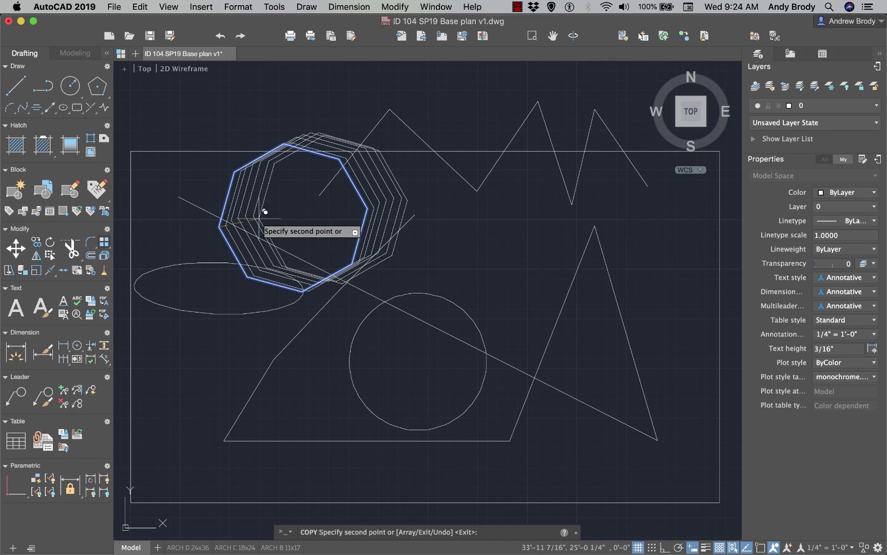
{"action": "left_click", "coordinate": [259, 217]}
{"action": "left_click", "coordinate": [261, 220]}
{"action": "left_click", "coordinate": [273, 218]}
{"action": "left_click", "coordinate": [275, 221]}
{"action": "left_click", "coordinate": [278, 225]}
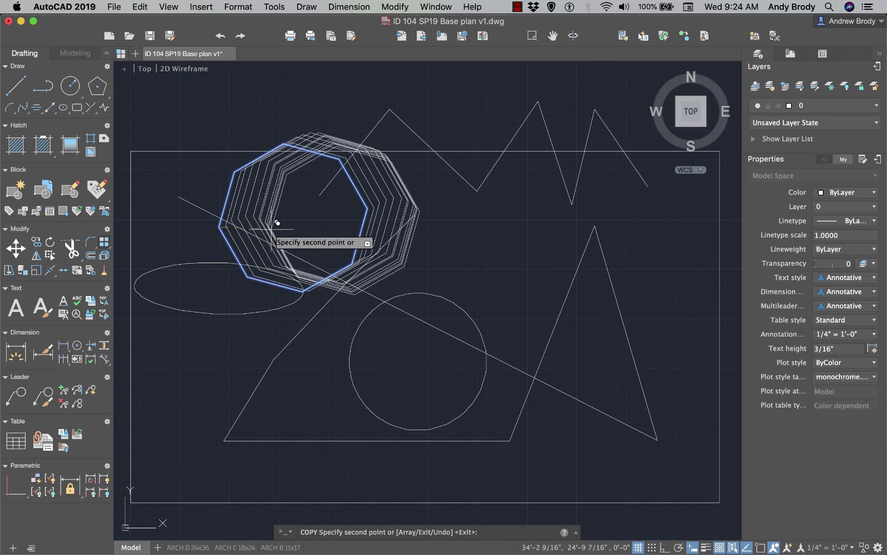
{"action": "left_click", "coordinate": [282, 230]}
{"action": "left_click", "coordinate": [285, 235]}
{"action": "left_click", "coordinate": [287, 237]}
{"action": "left_click", "coordinate": [290, 240]}
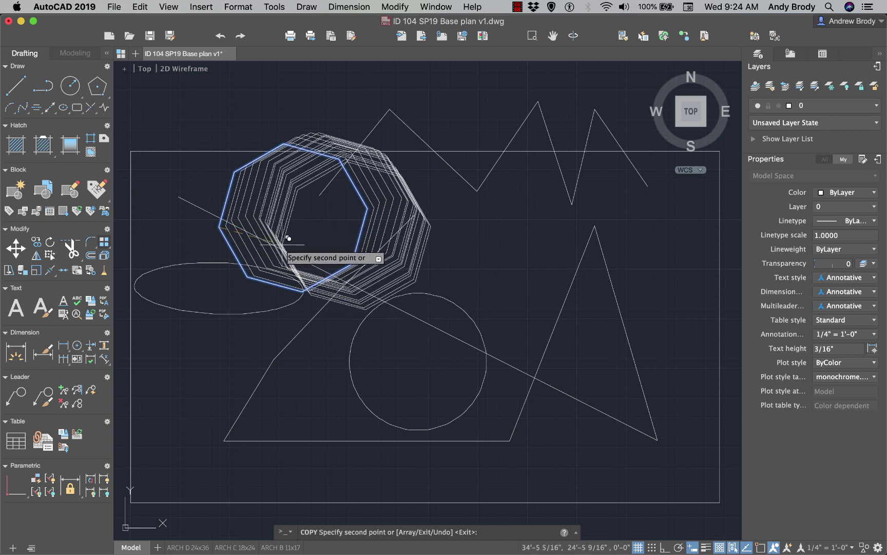
{"action": "left_click", "coordinate": [292, 243]}
{"action": "left_click", "coordinate": [294, 246]}
{"action": "left_click", "coordinate": [294, 248]}
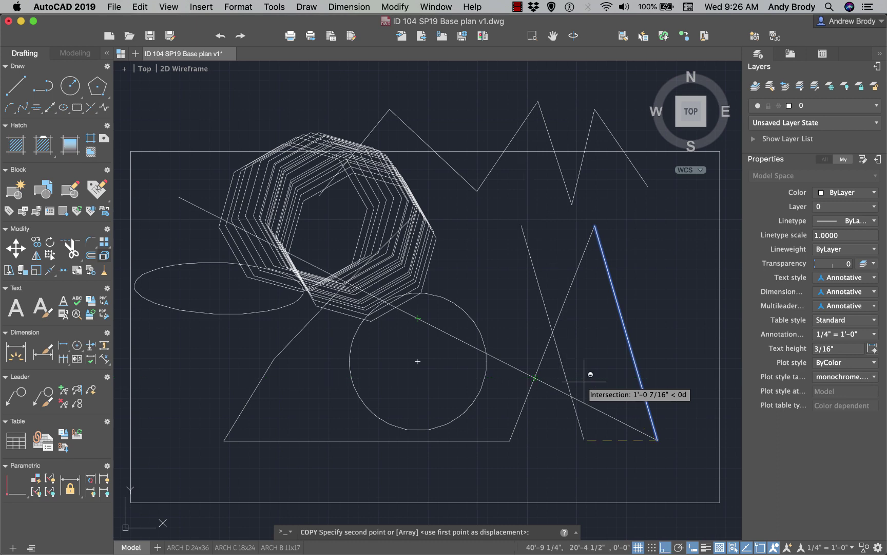
Use a one-time Nearest snap to place the copy of the triangle's right-hand line on the long diagonal line.
{"action": "right_click", "coordinate": [583, 385], "text": "shift"}
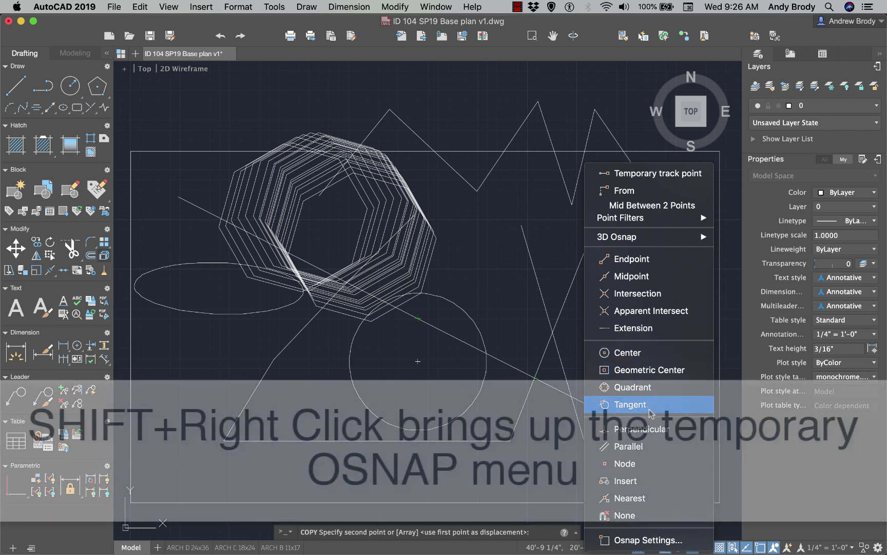
{"action": "left_click", "coordinate": [628, 498]}
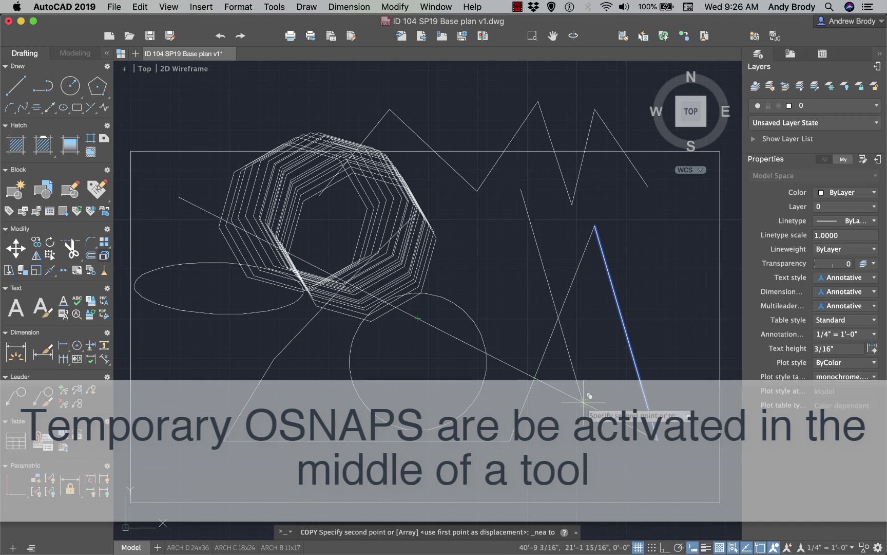
{"action": "left_click", "coordinate": [577, 397]}
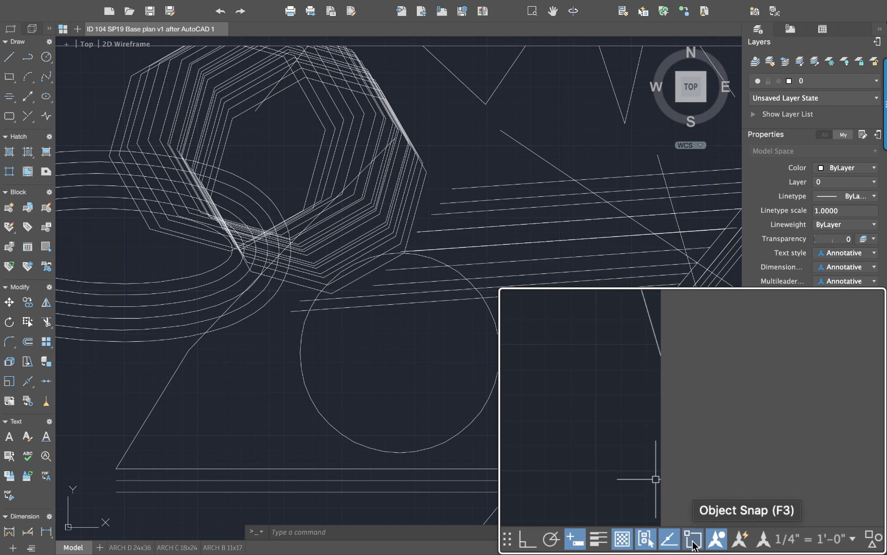
Add Nearest to the running object snaps.
{"action": "right_click", "coordinate": [762, 548]}
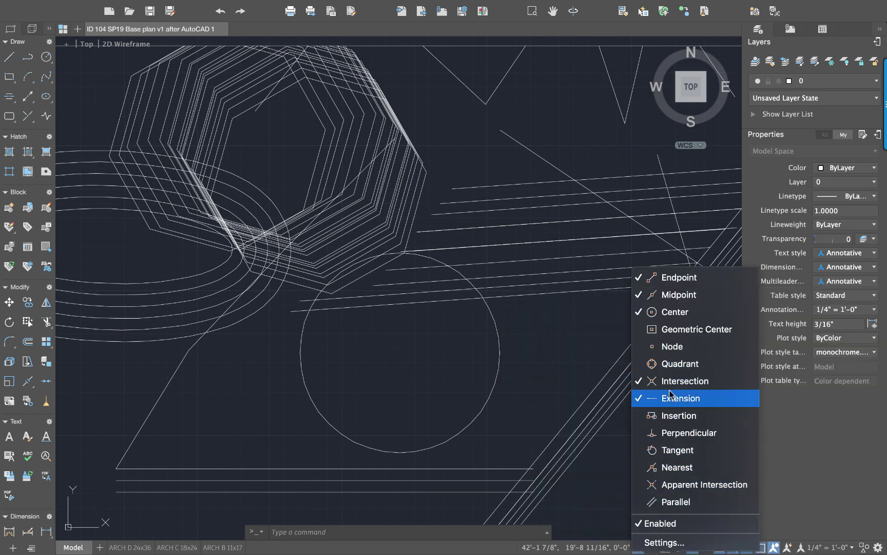
{"action": "left_click", "coordinate": [678, 469]}
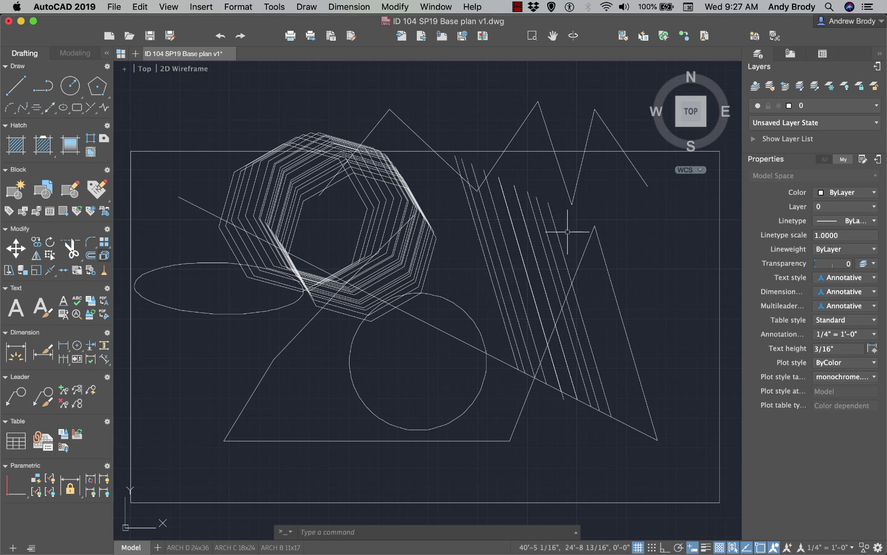
Examine where the copied sloping lines meet the long diagonal, selecting the line group and the rightmost copy and clearing each selection.
{"action": "scroll", "coordinate": [512, 297], "scroll_direction": "up", "scroll_amount": 3}
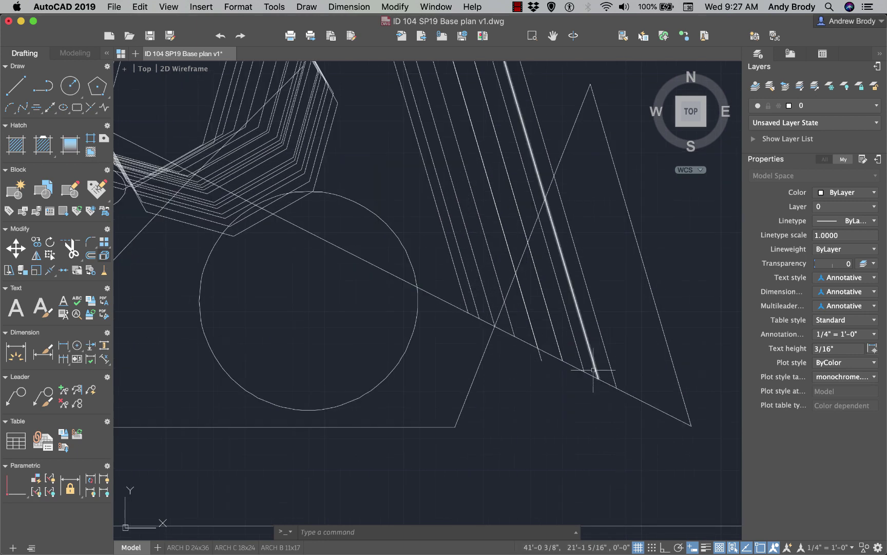
{"action": "left_click_drag", "start_coordinate": [607, 306], "coordinate": [570, 324]}
{"action": "left_click", "coordinate": [620, 256]}
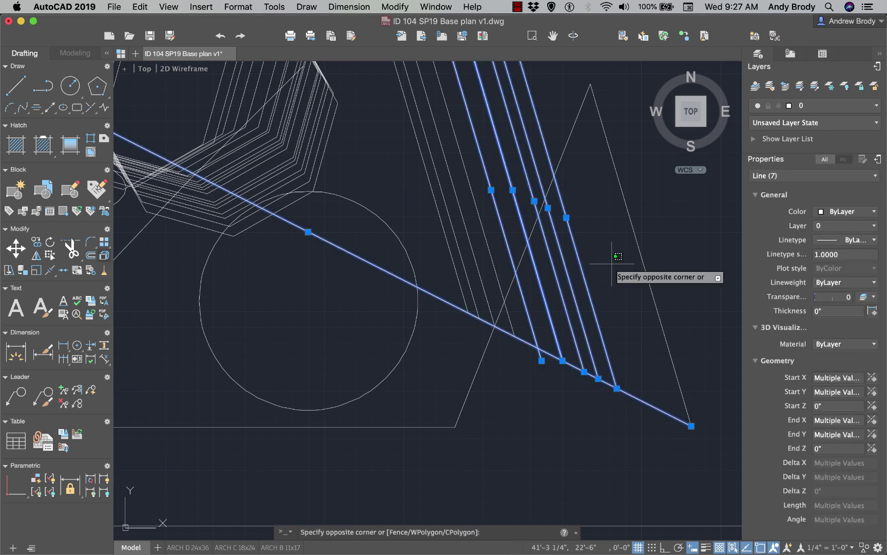
{"action": "left_click", "coordinate": [620, 260]}
{"action": "key", "text": "Escape"}
{"action": "scroll", "coordinate": [600, 313], "scroll_direction": "down", "scroll_amount": 3}
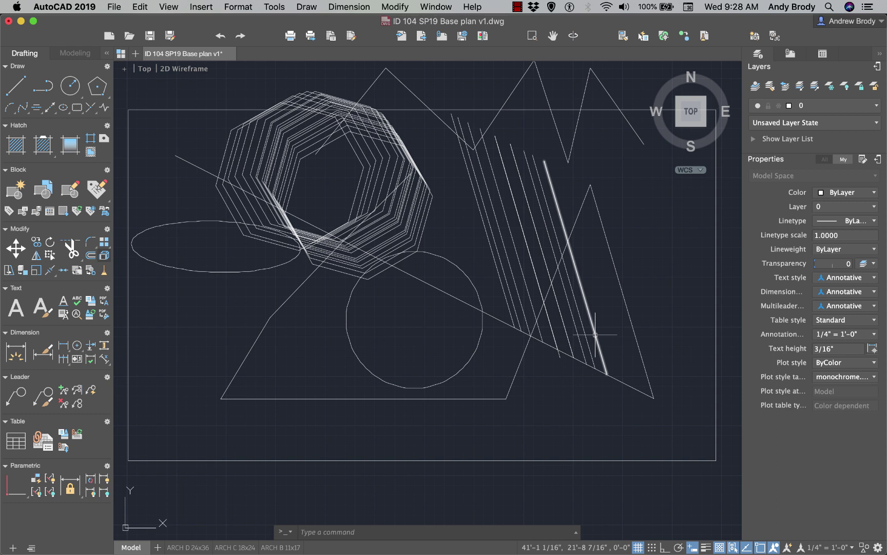
{"action": "left_click", "coordinate": [595, 334]}
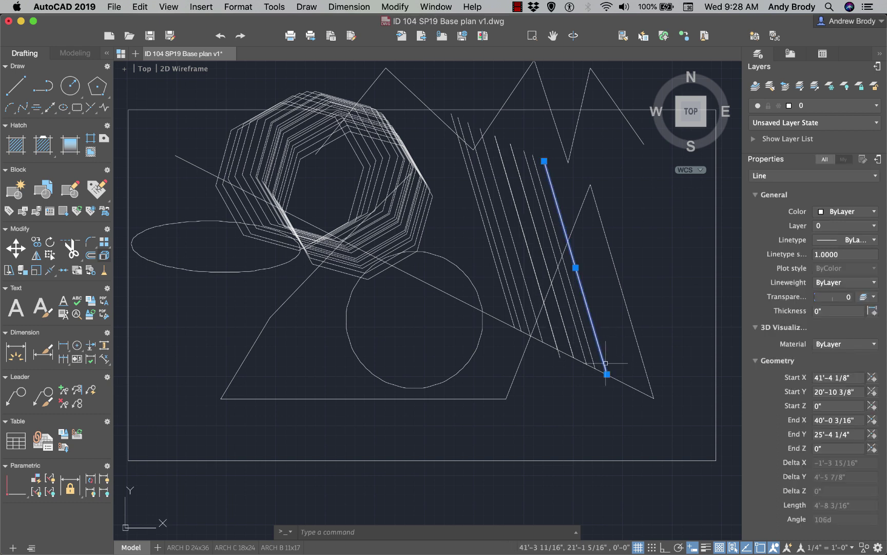
{"action": "key", "text": "Escape"}
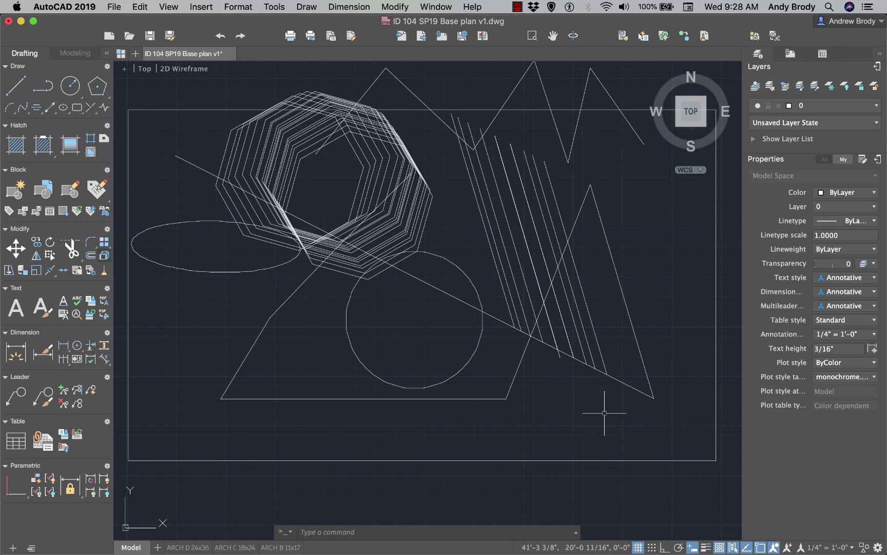
Rotate the sloping lines and the crossing long diagonal counterclockwise about a middle line's midpoint until the sloping lines lie nearly horizontal.
{"action": "left_click", "coordinate": [613, 412]}
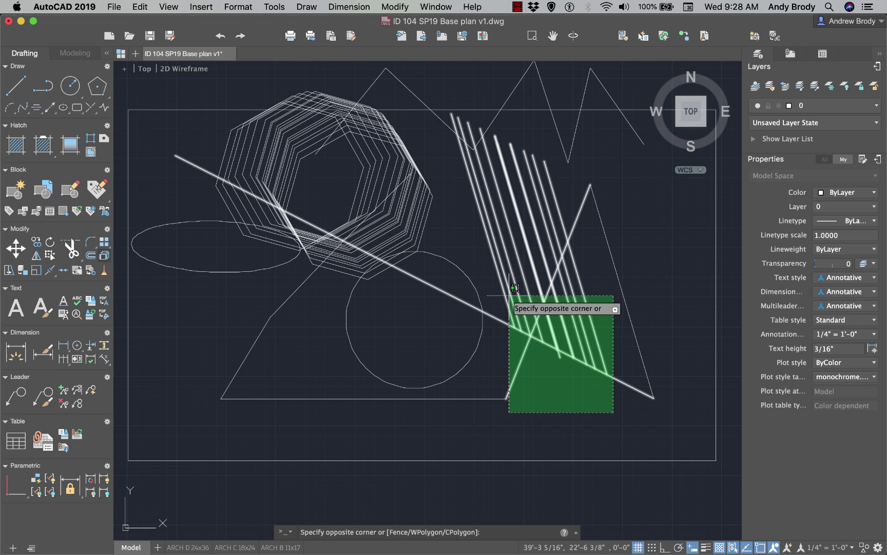
{"action": "left_click", "coordinate": [515, 287]}
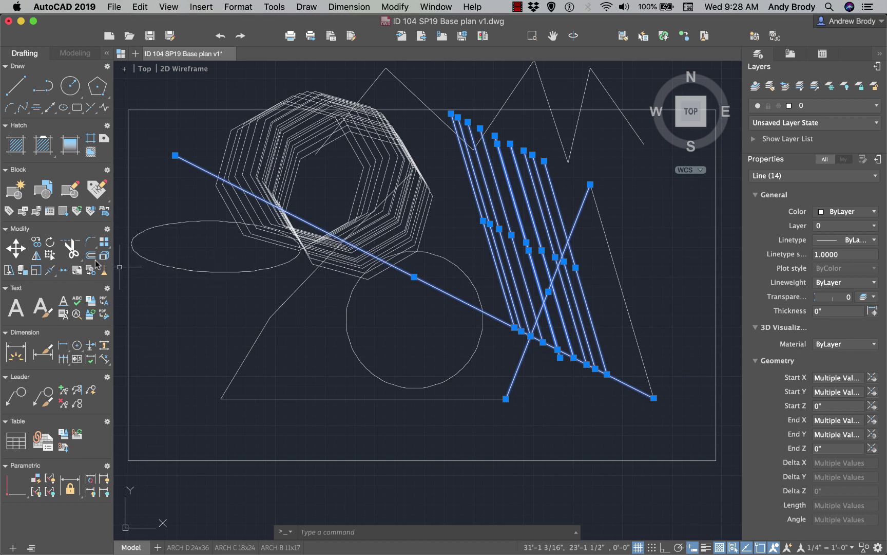
{"action": "right_click", "coordinate": [536, 271]}
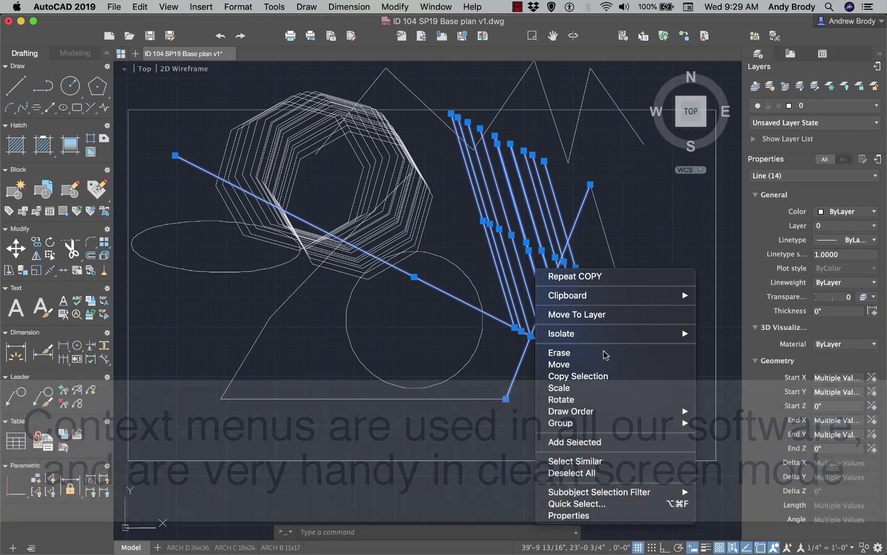
{"action": "left_click", "coordinate": [609, 399]}
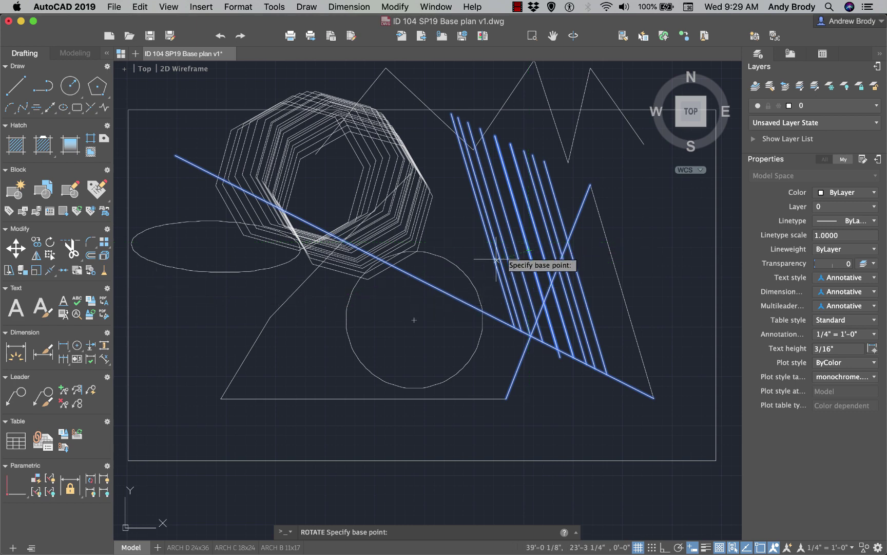
{"action": "left_click", "coordinate": [526, 241]}
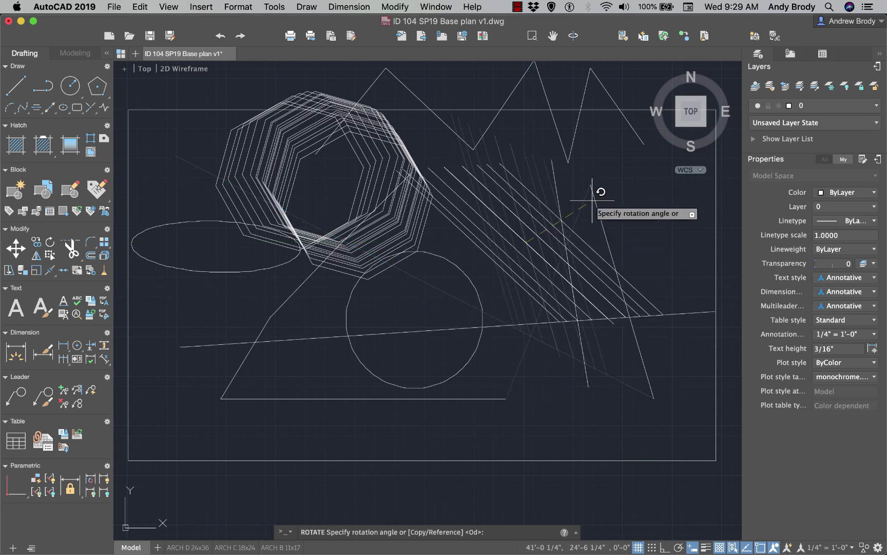
{"action": "left_click", "coordinate": [562, 189]}
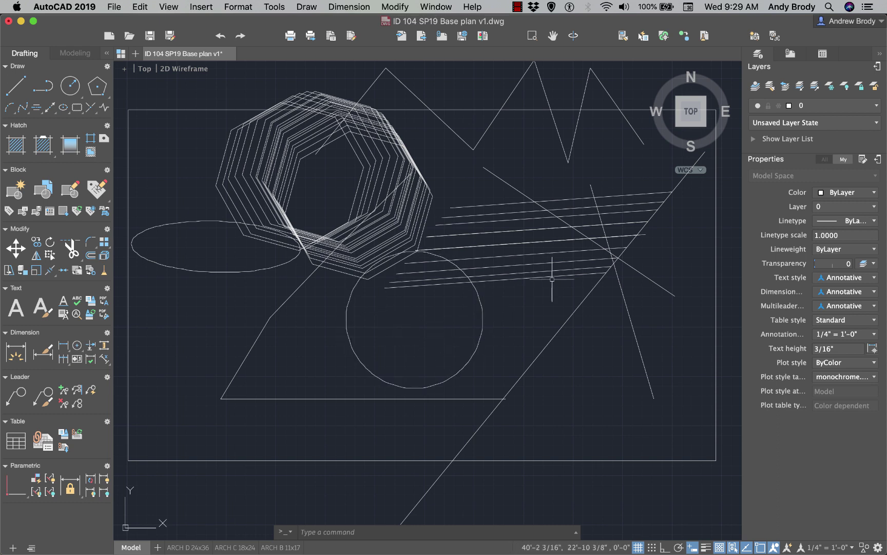
Scale the two lowest near-horizontal lines by a factor of 1.2 from the right endpoint of the lowest line.
{"action": "left_click", "coordinate": [370, 301]}
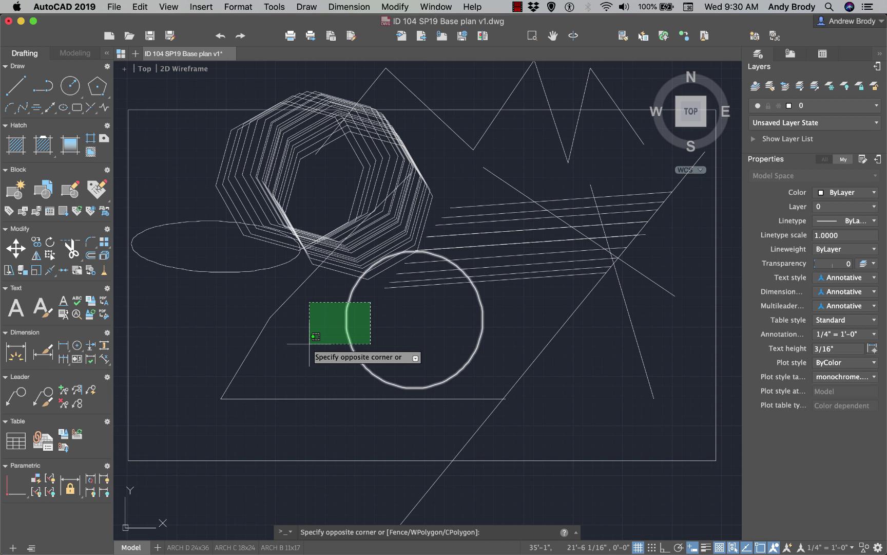
{"action": "left_click", "coordinate": [642, 261]}
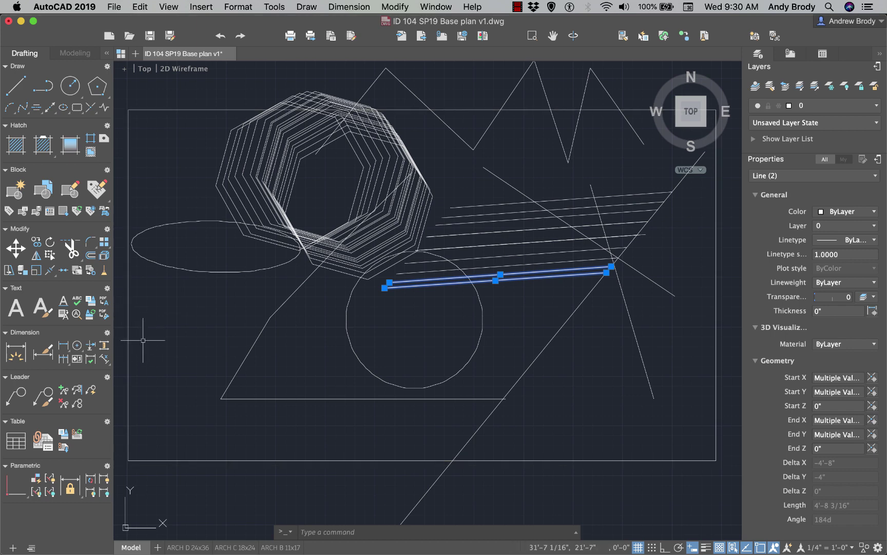
{"action": "right_click", "coordinate": [482, 280]}
{"action": "left_click", "coordinate": [516, 400]}
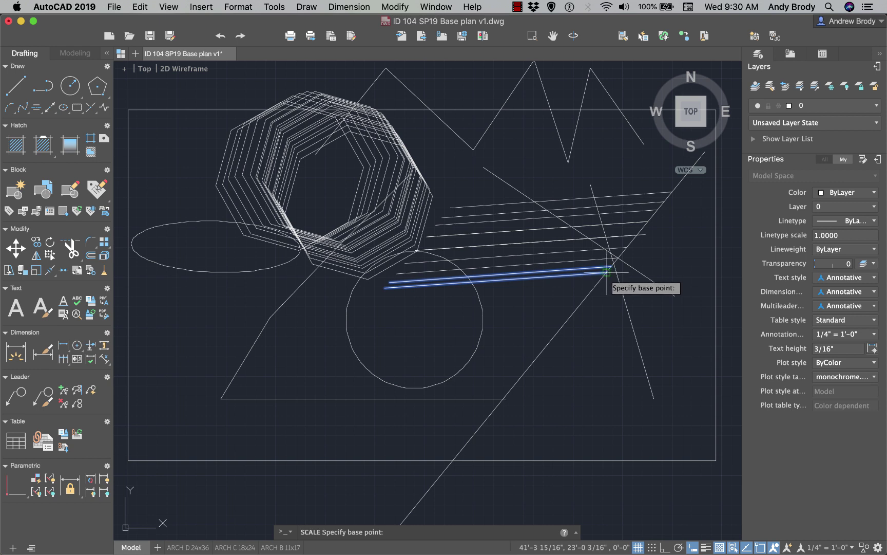
{"action": "left_click", "coordinate": [607, 271]}
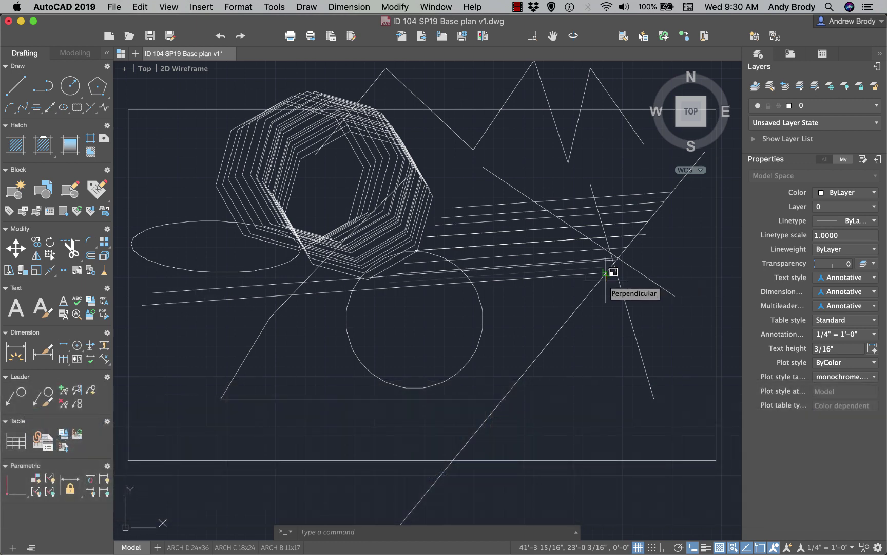
{"action": "type", "text": "1.2"}
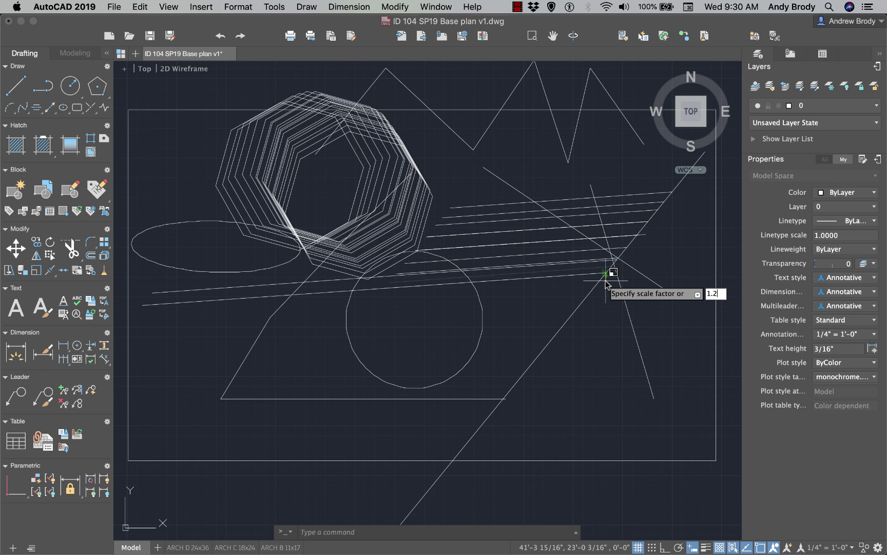
{"action": "key", "text": "Return"}
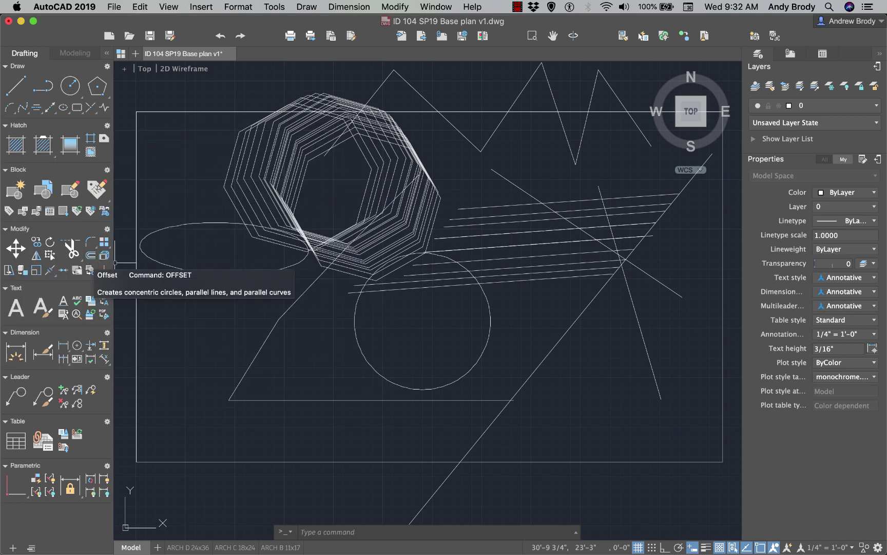
Offset the ellipse outward five times at 2-inch spacing, using each new ellipse as the source for the next.
{"action": "left_click", "coordinate": [92, 256]}
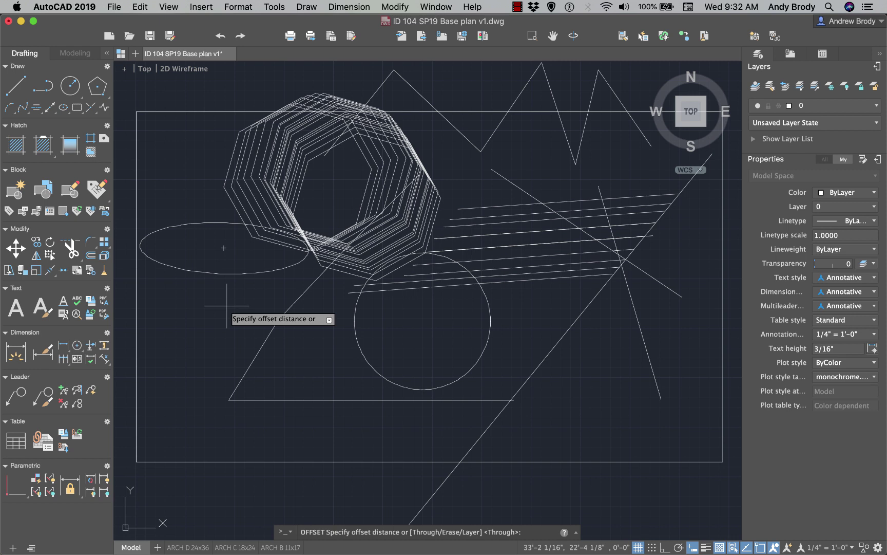
{"action": "type", "text": "2"}
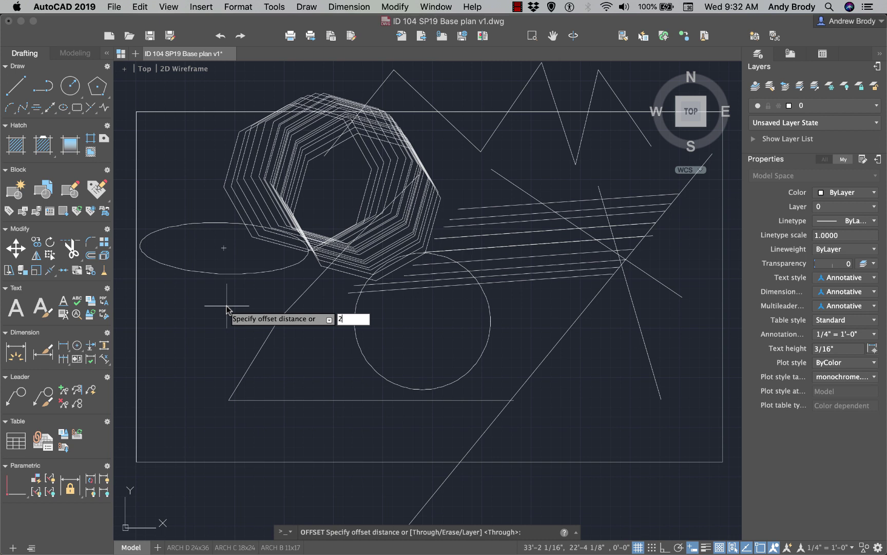
{"action": "key", "text": "Return"}
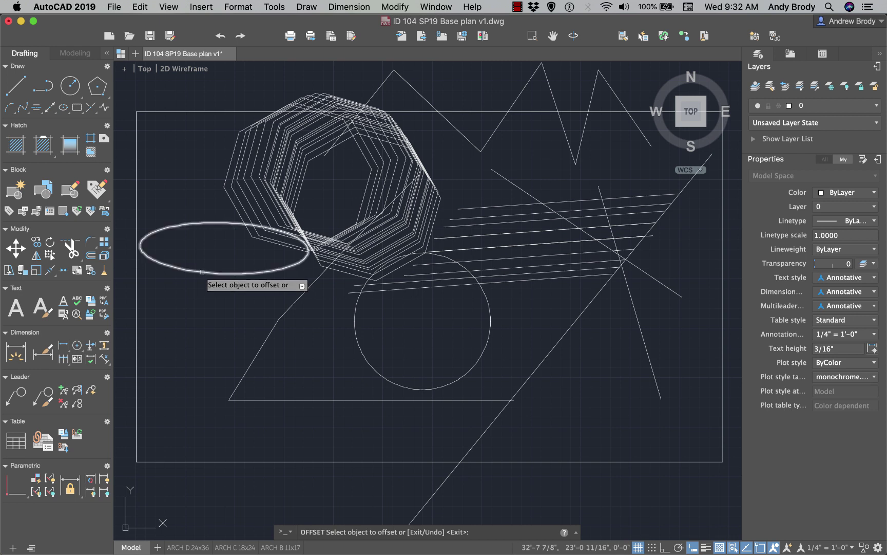
{"action": "left_click", "coordinate": [203, 272]}
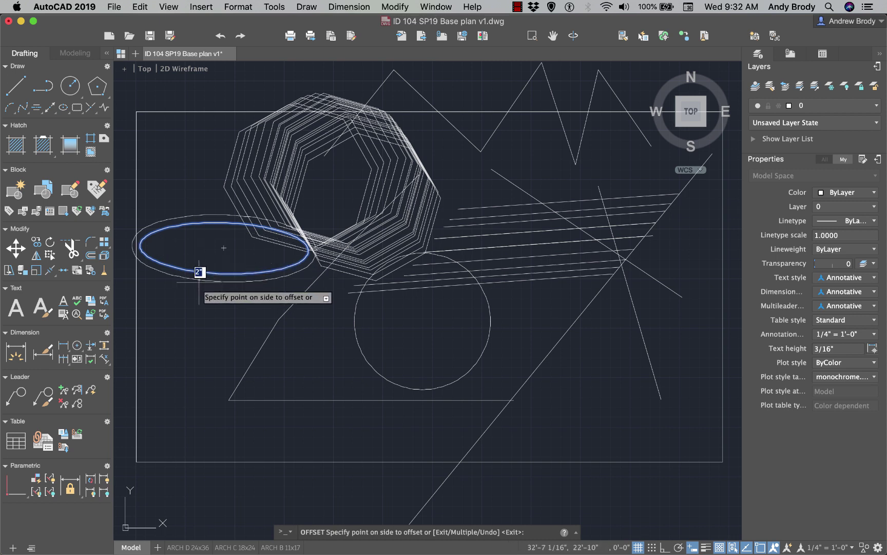
{"action": "left_click", "coordinate": [201, 278]}
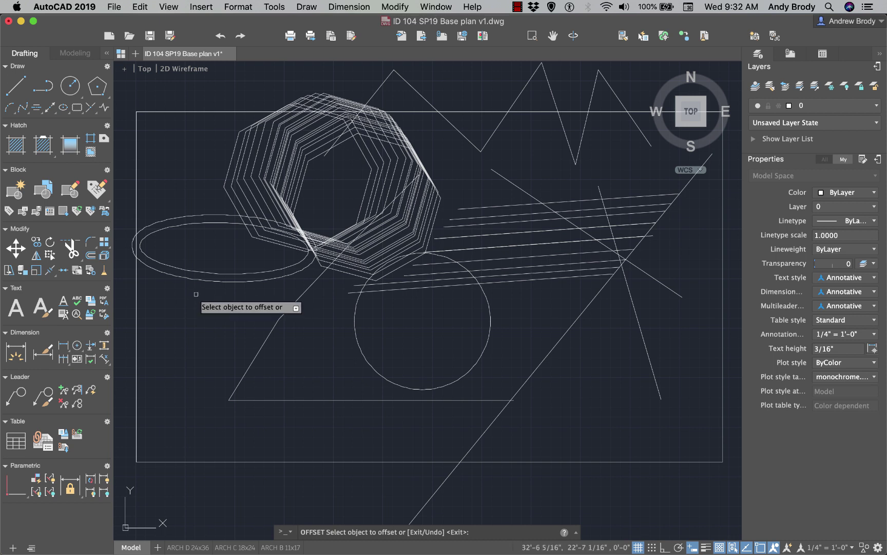
{"action": "left_click", "coordinate": [191, 278]}
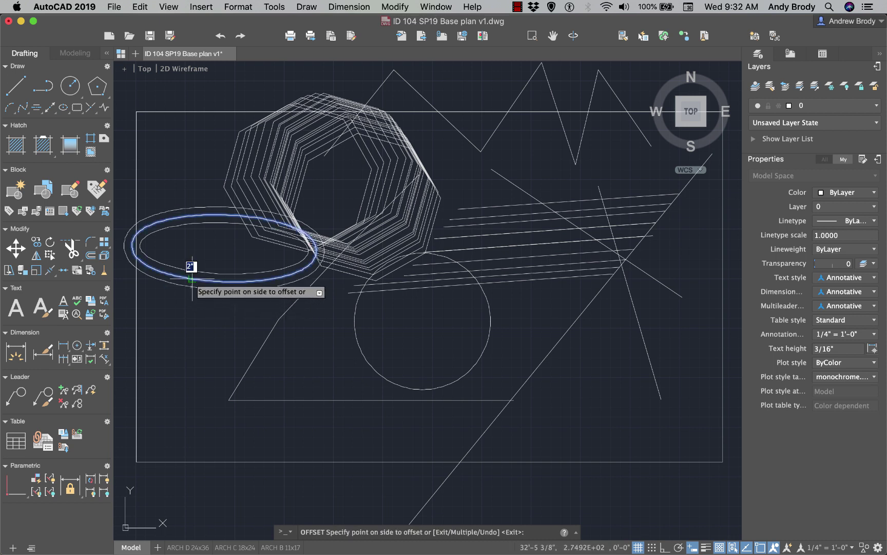
{"action": "left_click", "coordinate": [195, 300]}
{"action": "left_click", "coordinate": [186, 287]}
{"action": "left_click", "coordinate": [181, 304]}
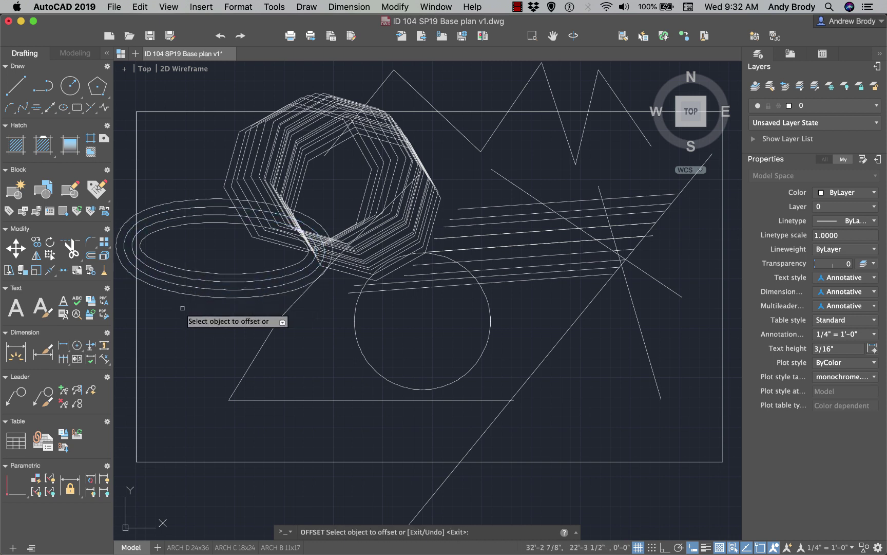
{"action": "left_click", "coordinate": [182, 303]}
{"action": "left_click", "coordinate": [182, 311]}
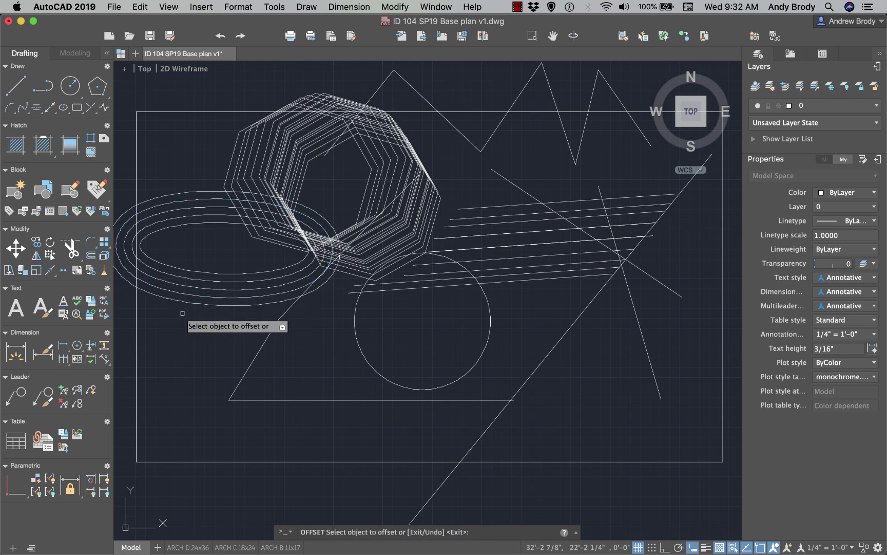
{"action": "left_click", "coordinate": [183, 302]}
{"action": "left_click", "coordinate": [186, 314]}
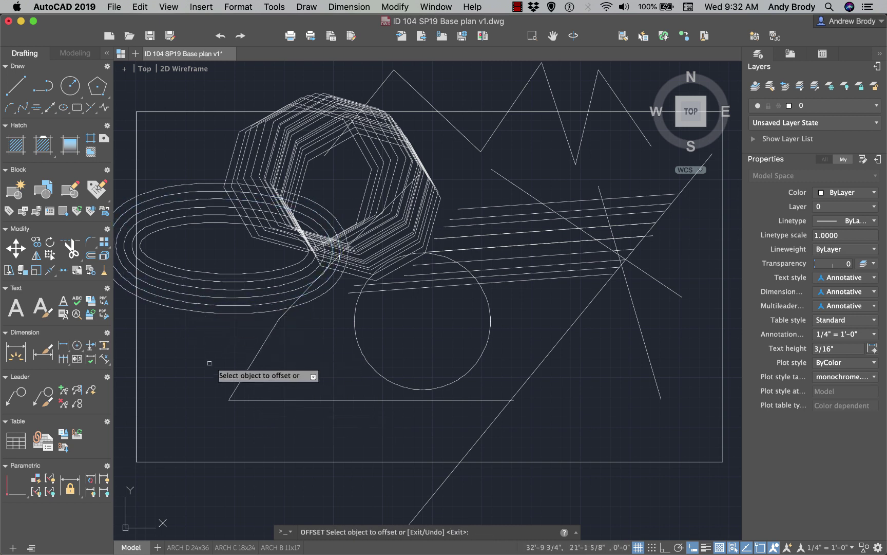
Offset the triangle's horizontal base line downward twice and the long diagonal line once to its lower right, each by 2 inches.
{"action": "left_click", "coordinate": [300, 400]}
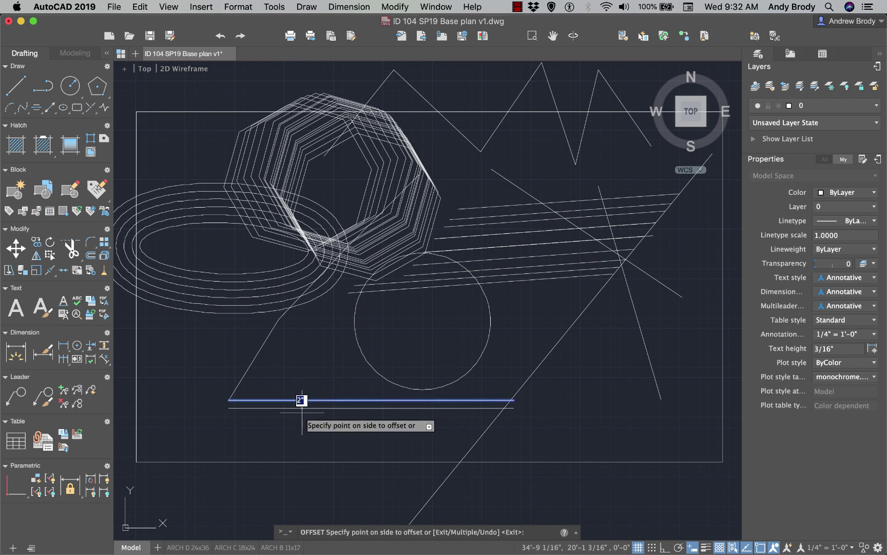
{"action": "left_click", "coordinate": [301, 408]}
{"action": "left_click", "coordinate": [270, 408]}
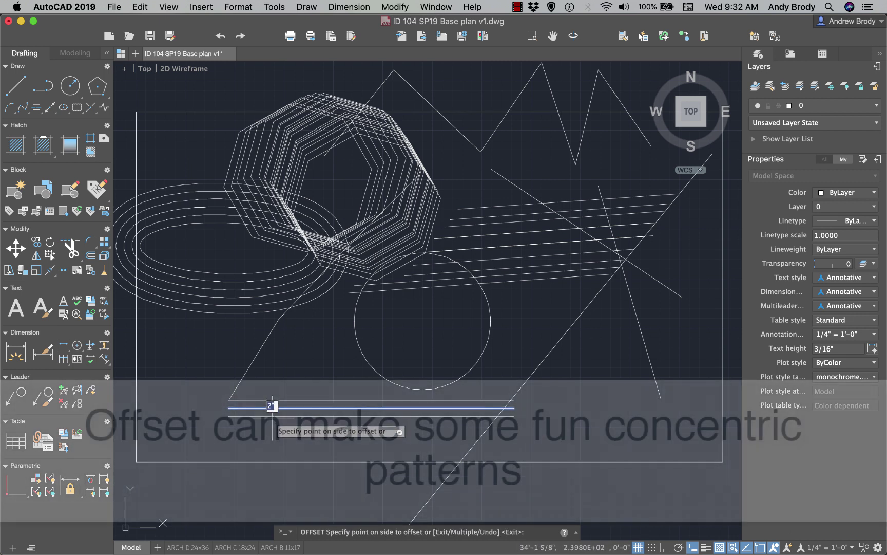
{"action": "left_click", "coordinate": [299, 450]}
{"action": "left_click", "coordinate": [475, 443]}
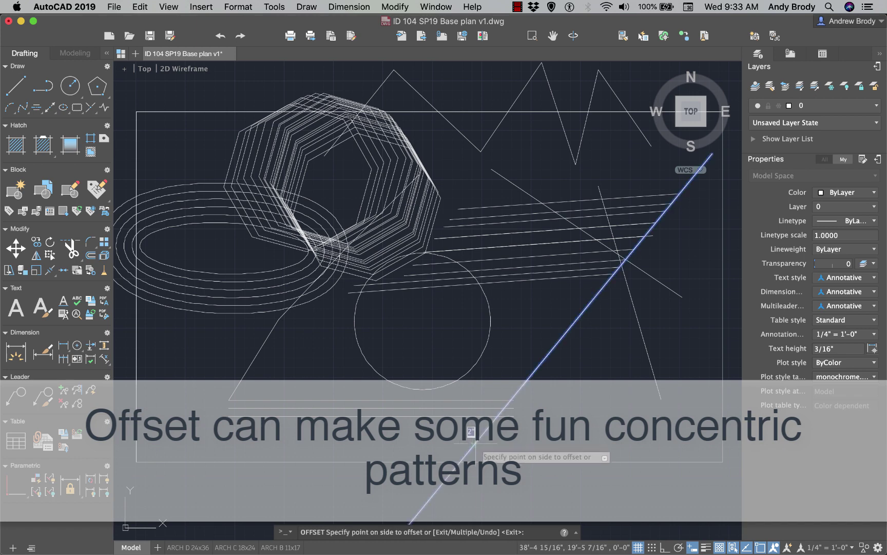
{"action": "left_click", "coordinate": [487, 448]}
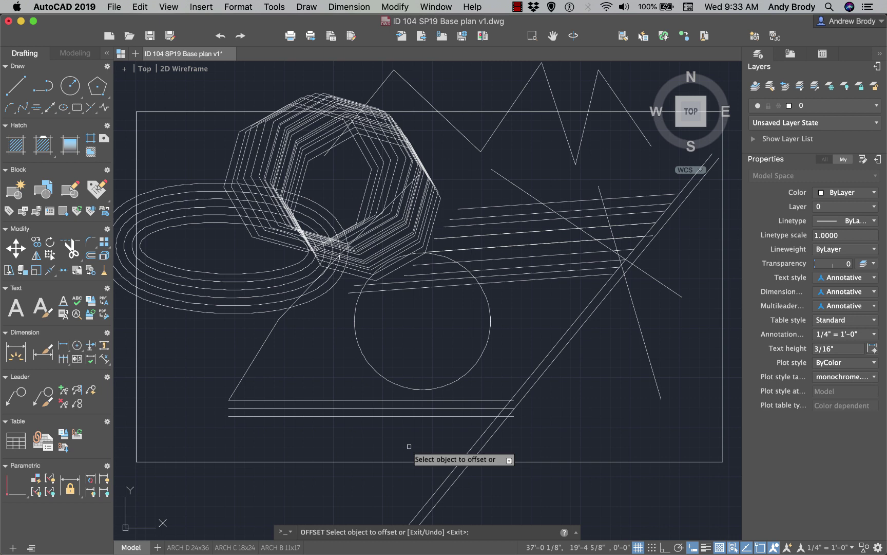
{"action": "key", "text": "Escape"}
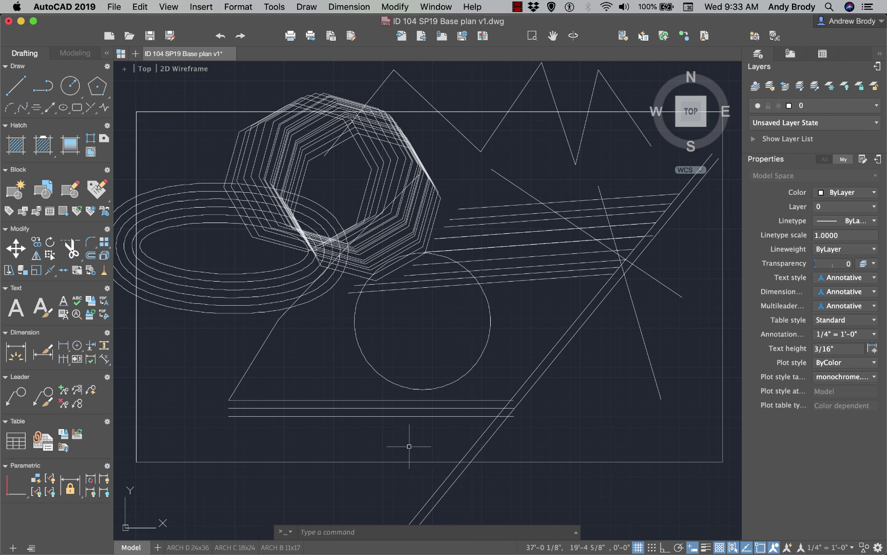
Offset the outer long diagonal line repeatedly toward the lower right at 1-inch spacing, continuing from each new line.
{"action": "key", "text": "Return"}
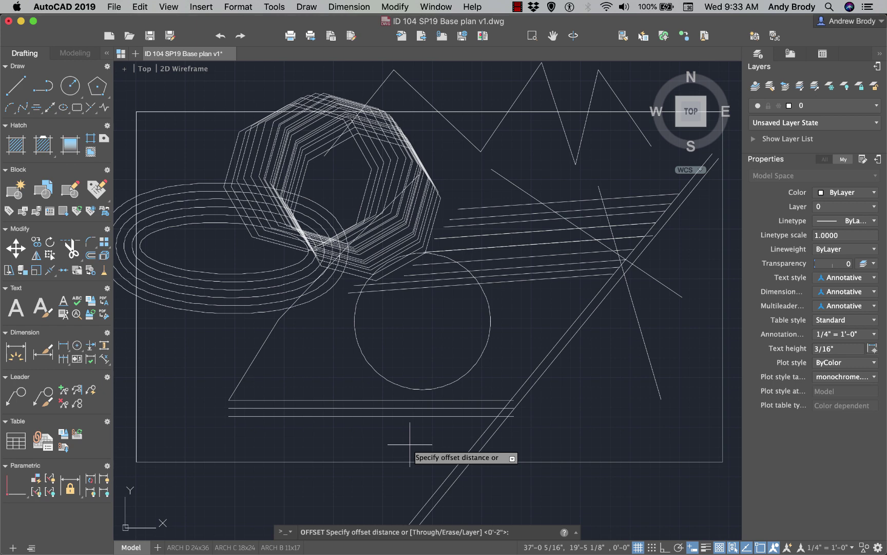
{"action": "type", "text": "2"}
{"action": "key", "text": "Return"}
{"action": "left_click", "coordinate": [502, 420]}
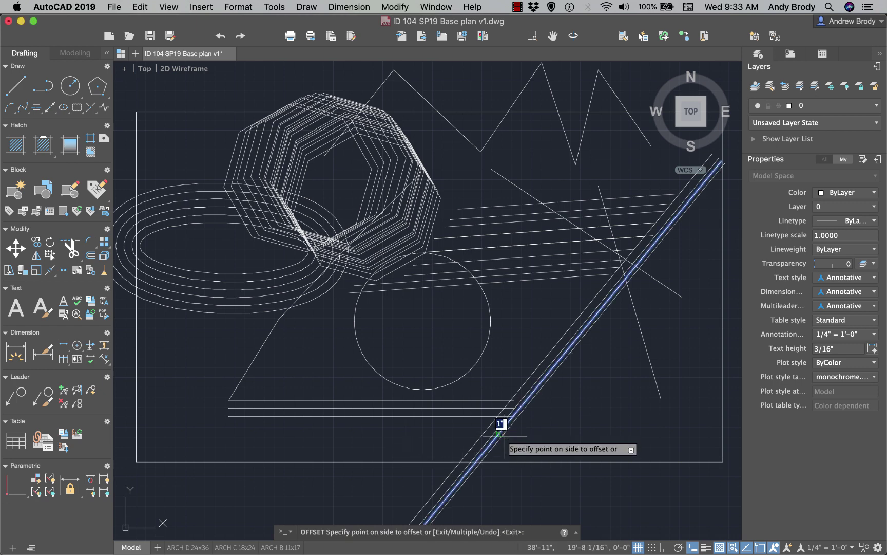
{"action": "left_click", "coordinate": [506, 438]}
{"action": "left_click", "coordinate": [506, 435]}
{"action": "left_click", "coordinate": [508, 440]}
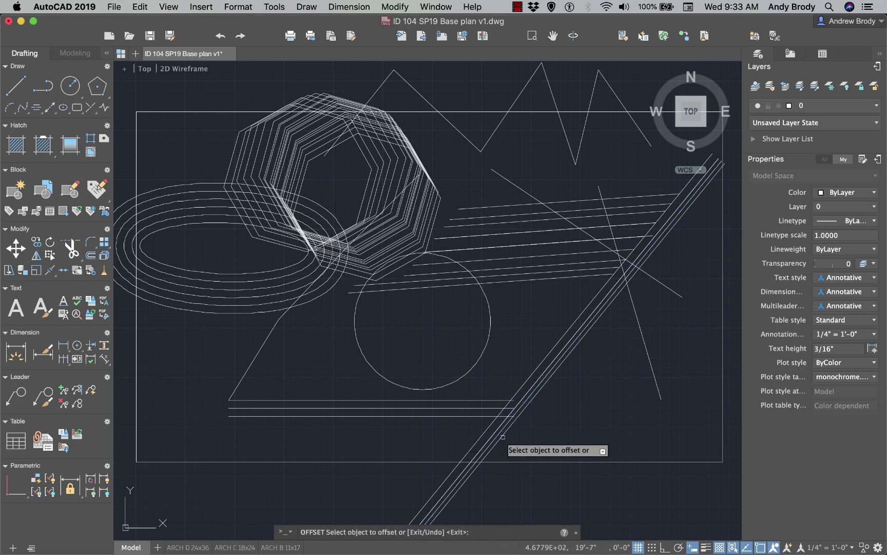
{"action": "left_click", "coordinate": [501, 436]}
{"action": "left_click", "coordinate": [508, 440]}
Trim the diagonal lines that extend below the carpet rectangle, using the rectangle as the cutting edge.
{"action": "scroll", "coordinate": [573, 434], "scroll_direction": "up", "scroll_amount": 3}
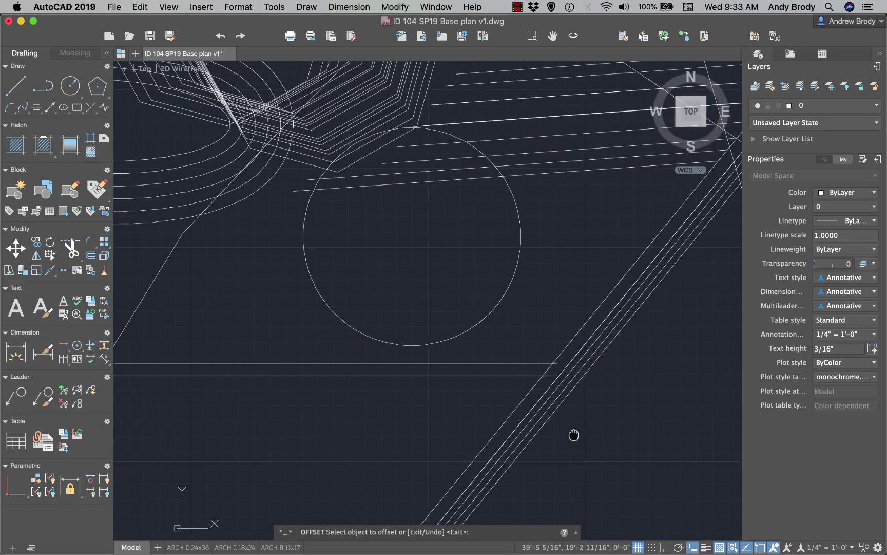
{"action": "scroll", "coordinate": [501, 475], "scroll_direction": "down", "scroll_amount": 5}
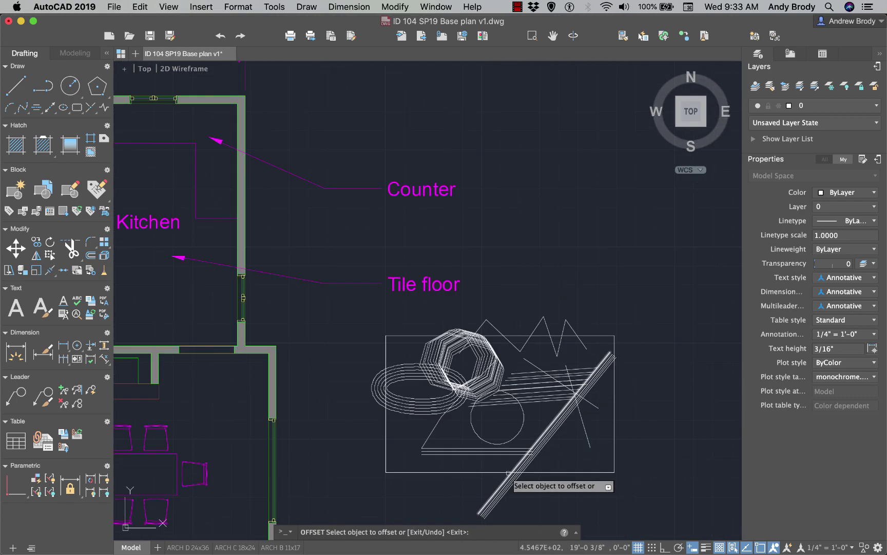
{"action": "scroll", "coordinate": [426, 440], "scroll_direction": "up", "scroll_amount": 3}
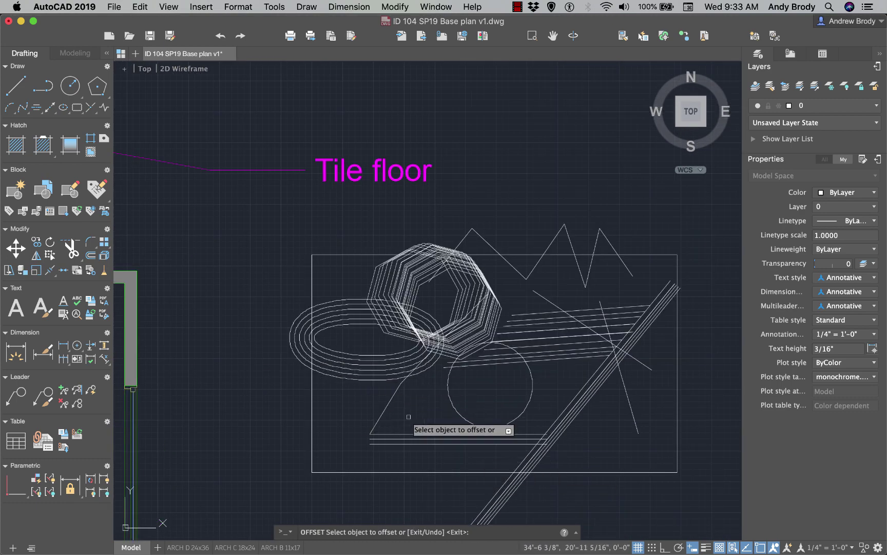
{"action": "middle_click_drag", "start_coordinate": [409, 417], "coordinate": [351, 394]}
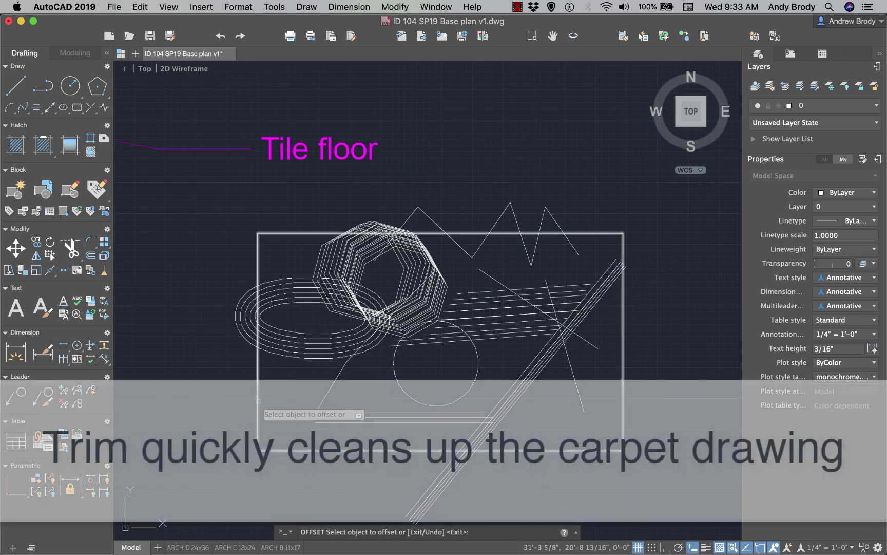
{"action": "scroll", "coordinate": [259, 402], "scroll_direction": "up", "scroll_amount": 5}
{"action": "middle_click_drag", "start_coordinate": [210, 446], "coordinate": [209, 384]}
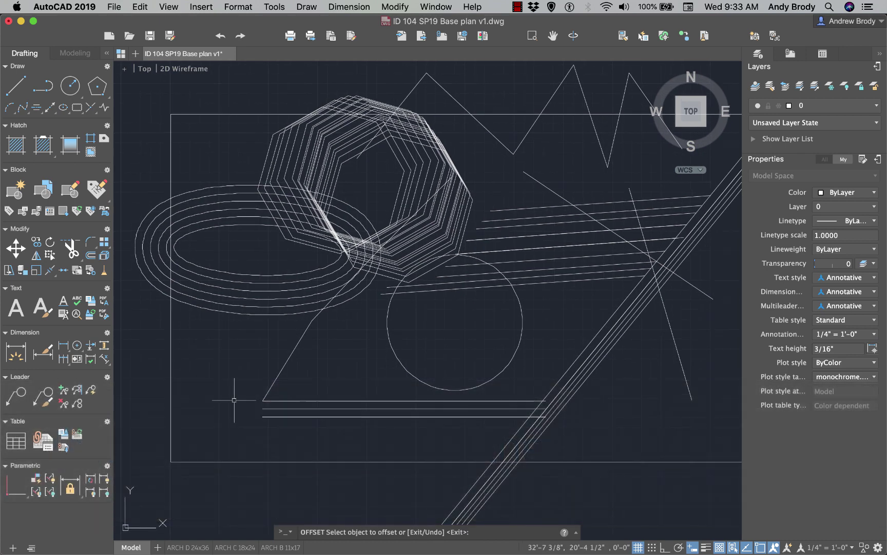
{"action": "key", "text": "Escape"}
{"action": "type", "text": "trim"}
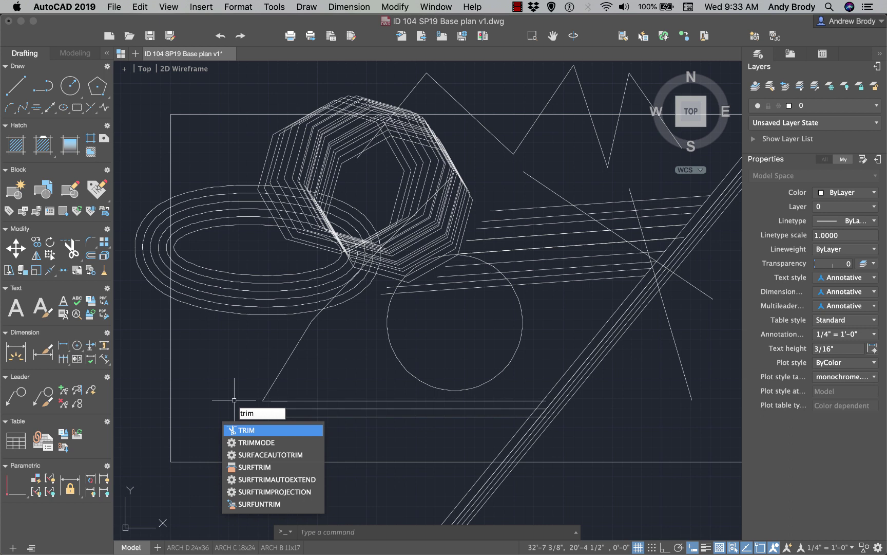
{"action": "key", "text": "Return"}
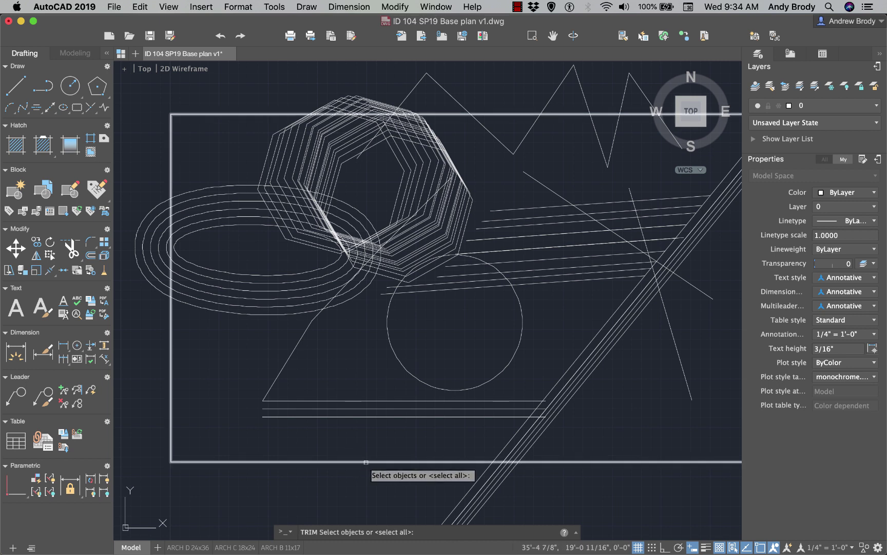
{"action": "left_click", "coordinate": [366, 463]}
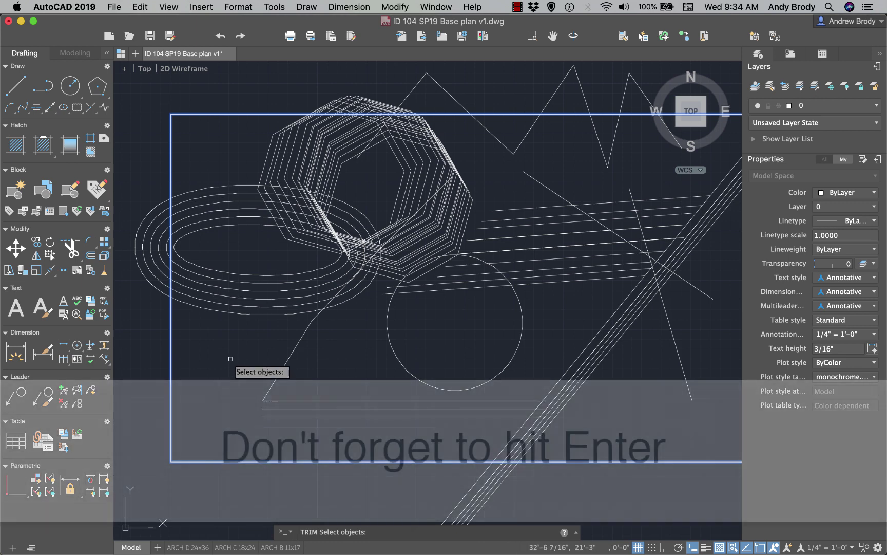
{"action": "key", "text": "Return"}
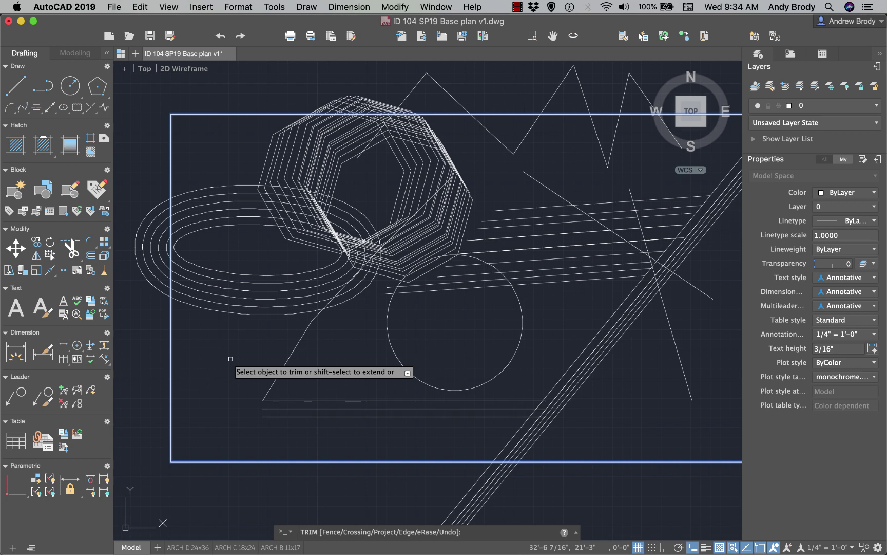
{"action": "left_click", "coordinate": [400, 439]}
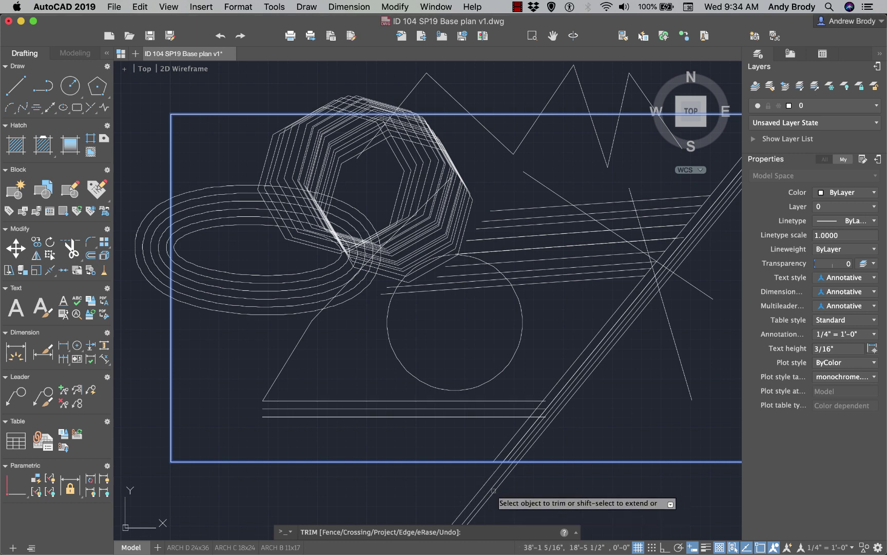
{"action": "left_click", "coordinate": [495, 499]}
{"action": "left_click", "coordinate": [538, 497]}
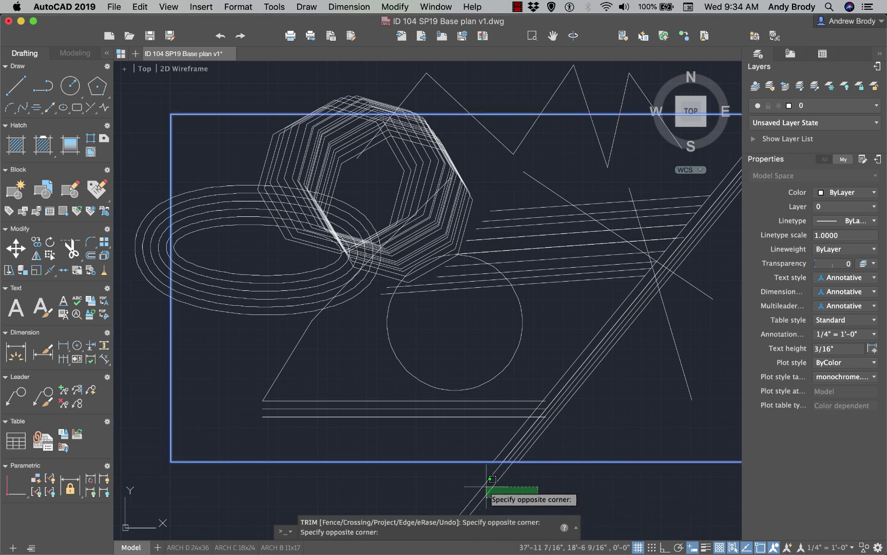
{"action": "left_click", "coordinate": [452, 481]}
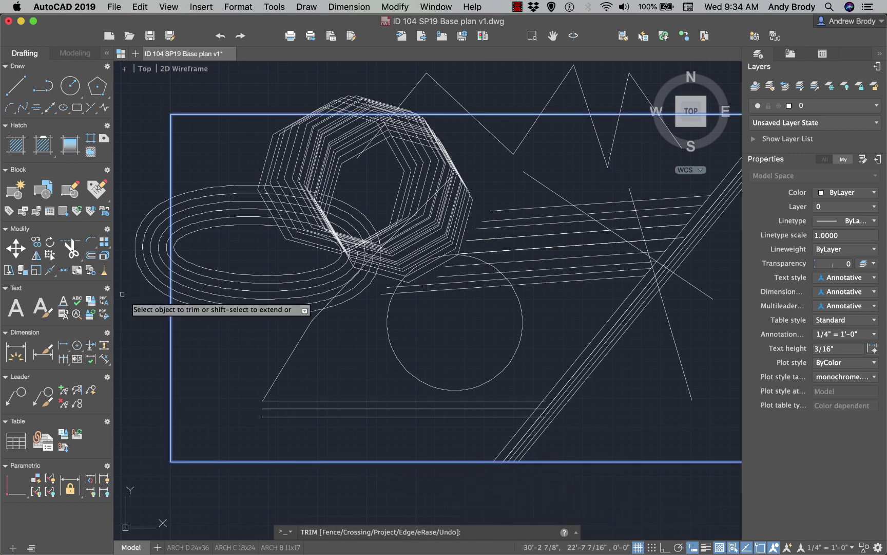
Trim the portions of the concentric ellipses that lie outside the carpet rectangle's left edge.
{"action": "left_click", "coordinate": [154, 194]}
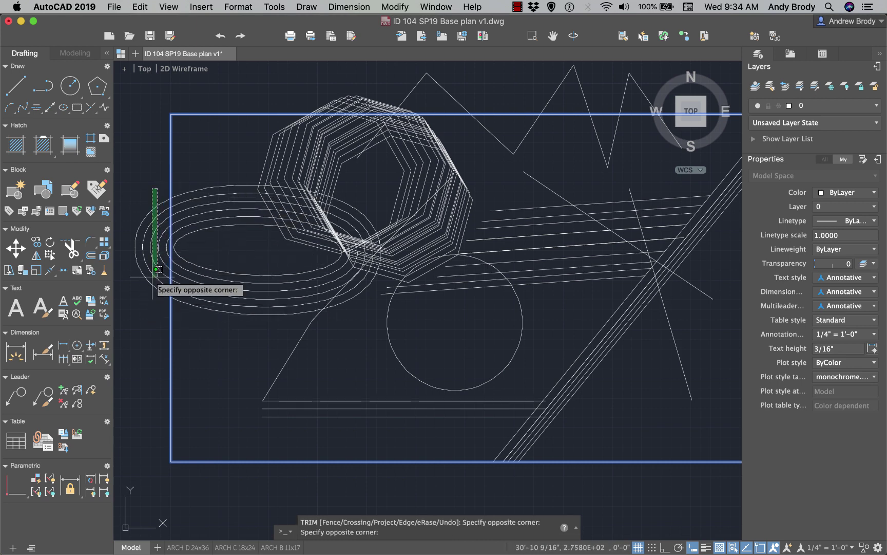
{"action": "left_click", "coordinate": [125, 305]}
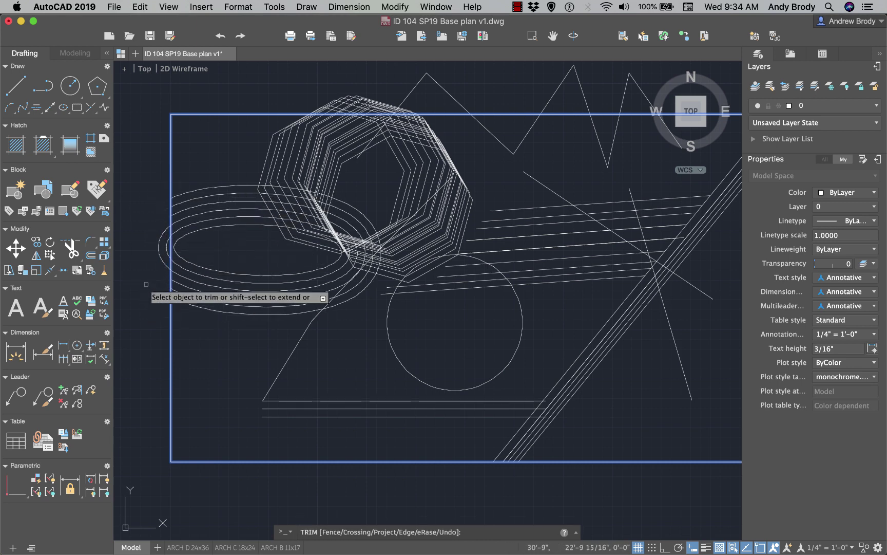
{"action": "left_click", "coordinate": [143, 191]}
{"action": "left_click", "coordinate": [169, 281]}
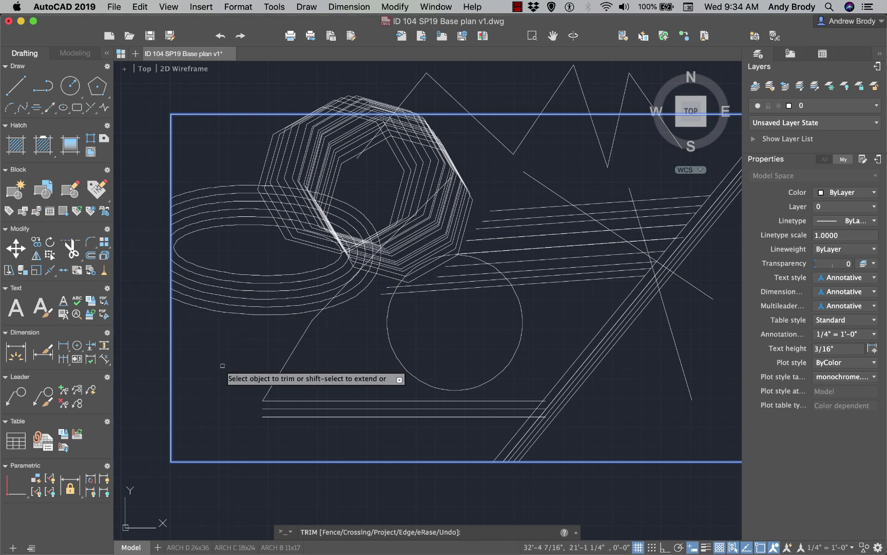
Trim the polygon tops and the first zigzag peak that extend above the carpet rectangle's upper edge.
{"action": "scroll", "coordinate": [451, 384], "scroll_direction": "up", "scroll_amount": 5}
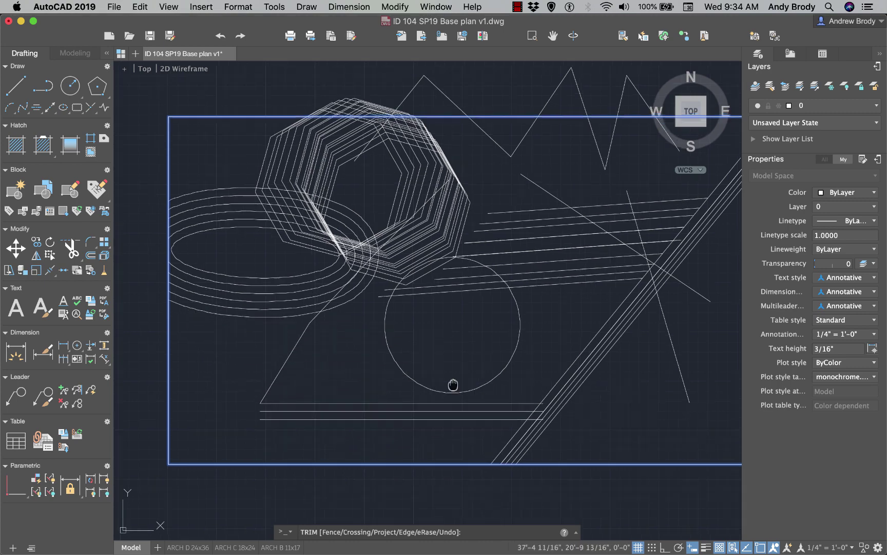
{"action": "scroll", "coordinate": [350, 148], "scroll_direction": "up", "scroll_amount": 3}
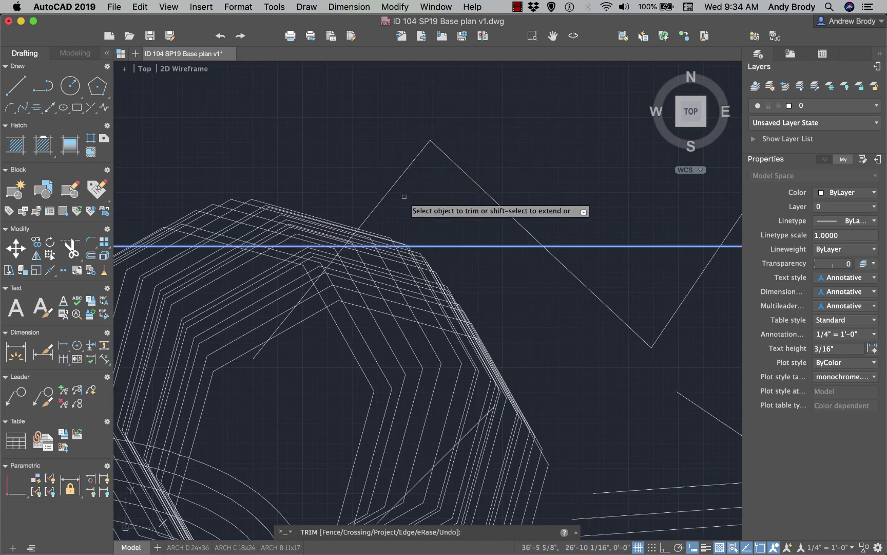
{"action": "left_click", "coordinate": [408, 195]}
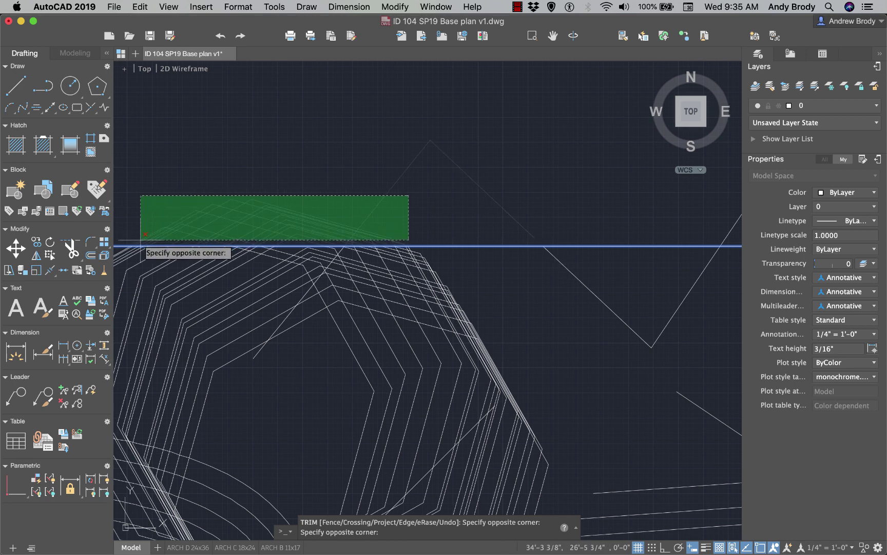
{"action": "left_click", "coordinate": [145, 234]}
Trim the two remaining zigzag peaks above the carpet rectangle's upper edge.
{"action": "middle_click_drag", "start_coordinate": [518, 238], "coordinate": [383, 224]}
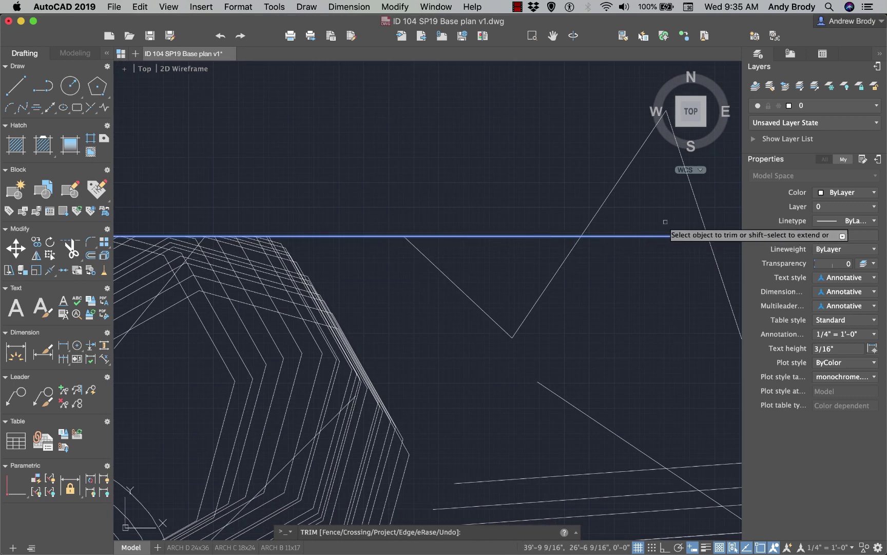
{"action": "left_click", "coordinate": [707, 206]}
{"action": "left_click", "coordinate": [529, 204]}
{"action": "scroll", "coordinate": [470, 181], "scroll_direction": "down", "scroll_amount": 2}
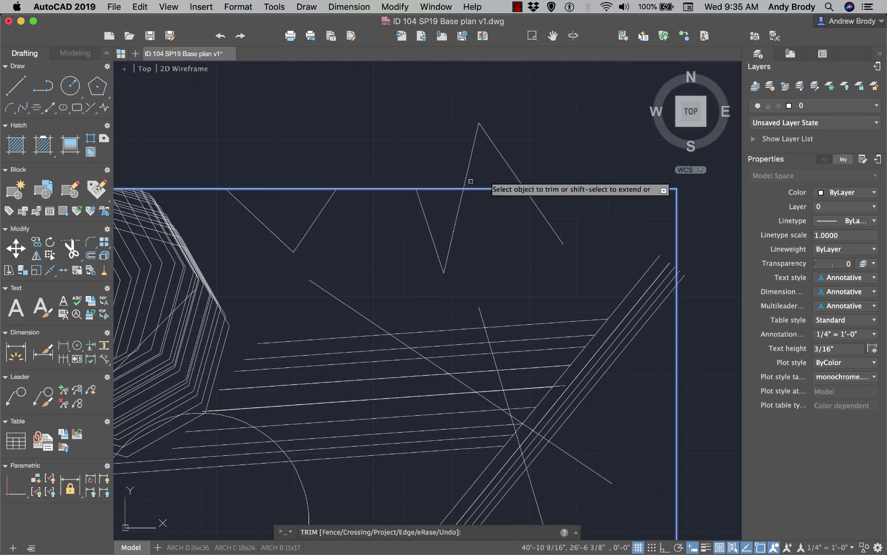
{"action": "left_click", "coordinate": [529, 139]}
{"action": "left_click", "coordinate": [472, 175]}
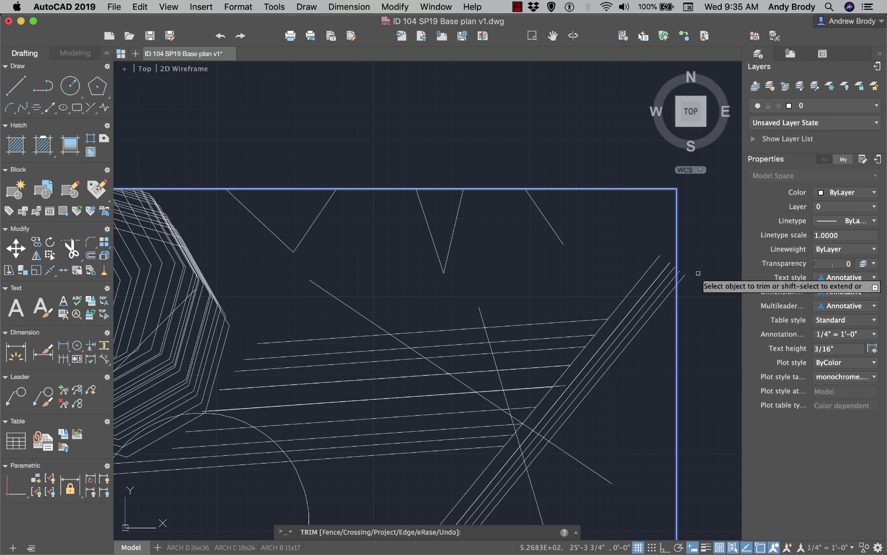
Trim the ends of the two diagonal lines that extend past the carpet rectangle's right edge.
{"action": "scroll", "coordinate": [698, 273], "scroll_direction": "down", "scroll_amount": 2}
{"action": "scroll", "coordinate": [676, 259], "scroll_direction": "up", "scroll_amount": 8}
{"action": "scroll", "coordinate": [642, 279], "scroll_direction": "up", "scroll_amount": 4}
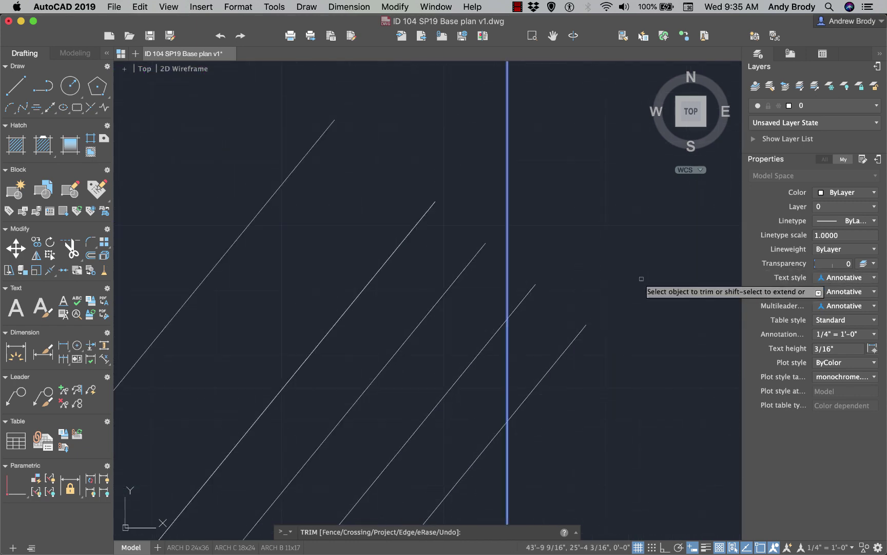
{"action": "left_click", "coordinate": [613, 228]}
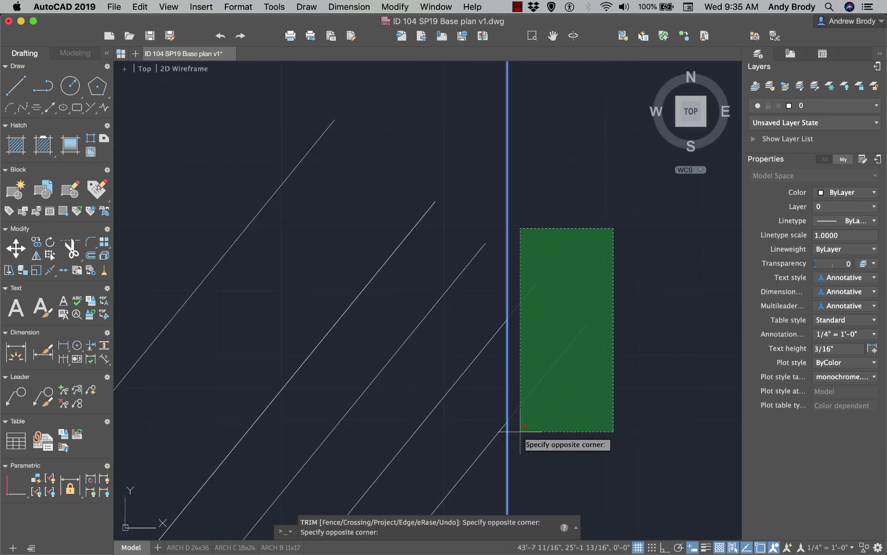
{"action": "left_click", "coordinate": [520, 431]}
{"action": "scroll", "coordinate": [553, 369], "scroll_direction": "down", "scroll_amount": 5}
{"action": "mouse_move", "coordinate": [530, 305]}
{"action": "middle_mouse_down"}
{"action": "mouse_move", "coordinate": [523, 294]}
{"action": "mouse_move", "coordinate": [552, 174]}
{"action": "middle_mouse_up"}
{"action": "scroll", "coordinate": [561, 311], "scroll_direction": "up", "scroll_amount": 3}
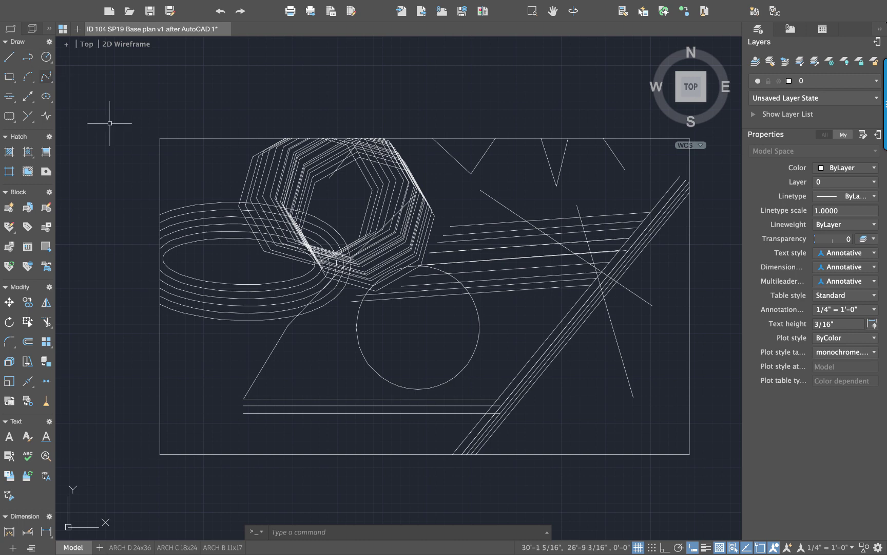
Offset the carpet rectangle outward by 3 inches.
{"action": "type", "text": "ff"}
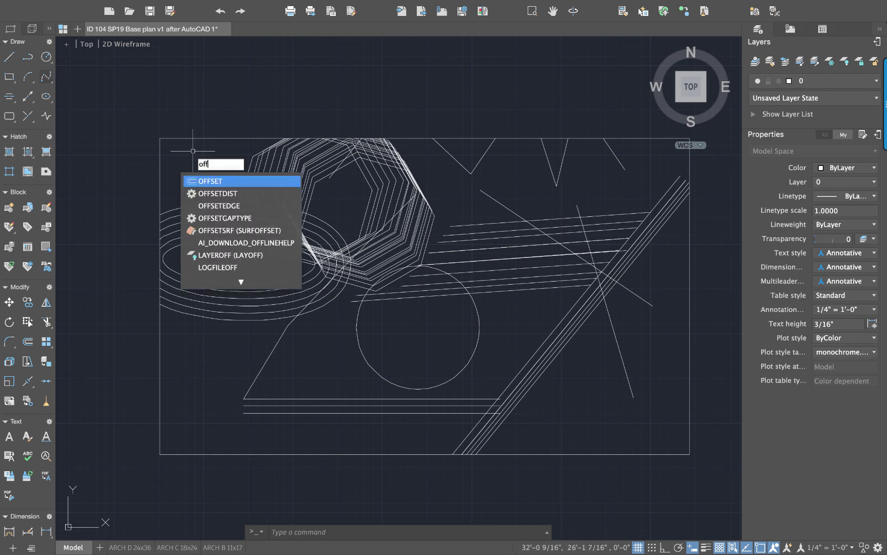
{"action": "key", "text": "Return"}
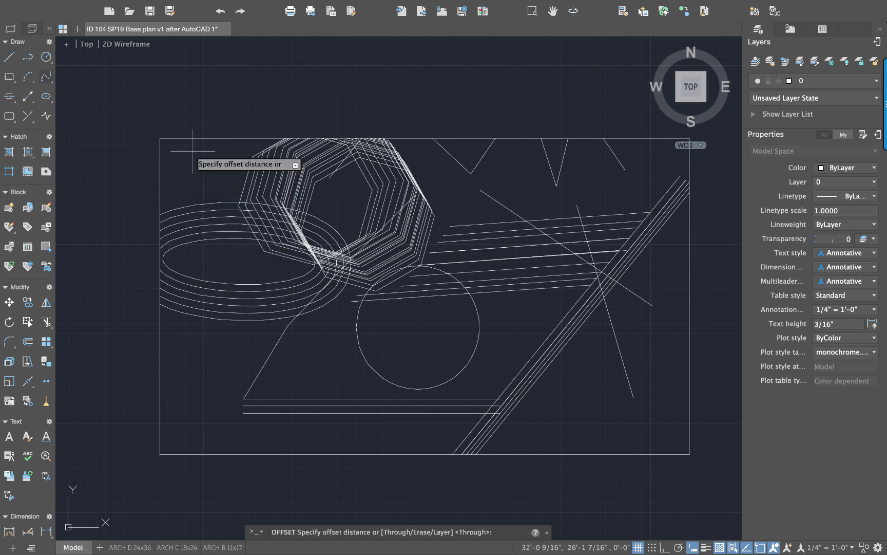
{"action": "type", "text": "3"}
{"action": "key", "text": "Return"}
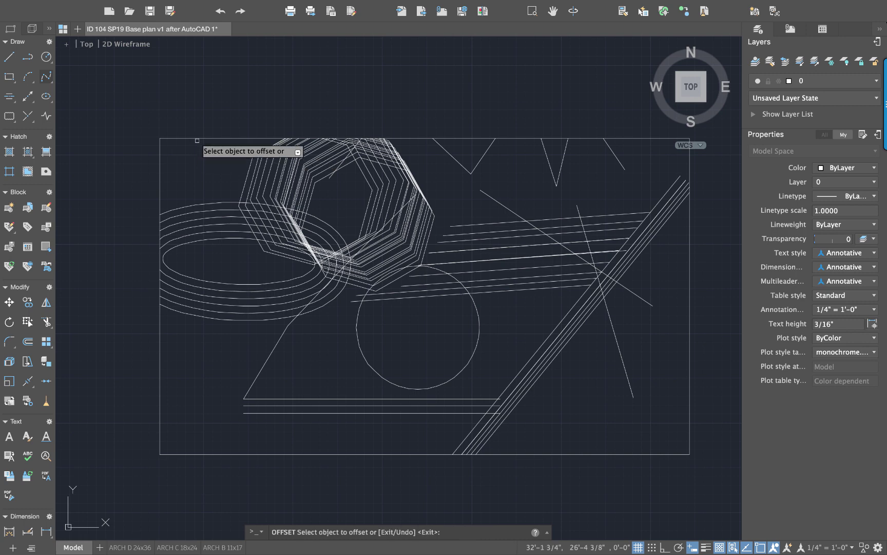
{"action": "left_click", "coordinate": [197, 138]}
{"action": "left_click", "coordinate": [200, 127]}
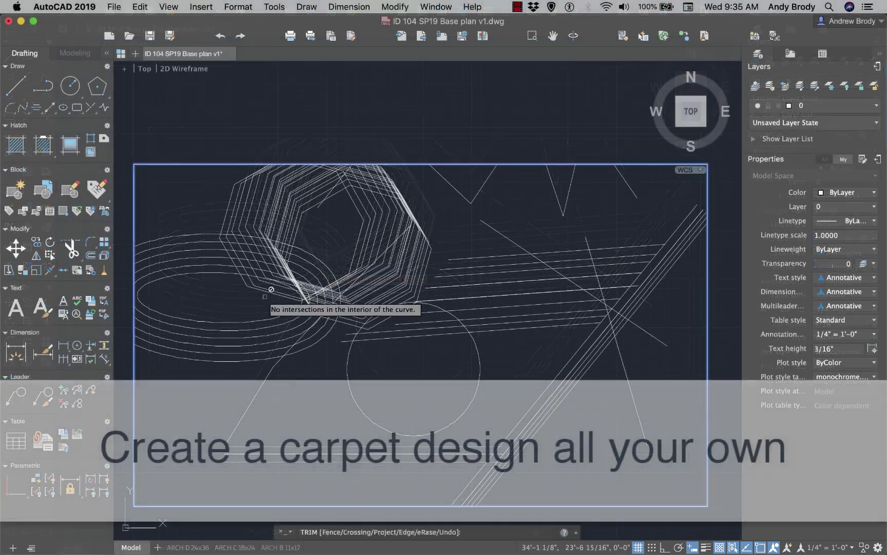
Finish the active Trim command.
{"action": "right_click", "coordinate": [242, 290]}
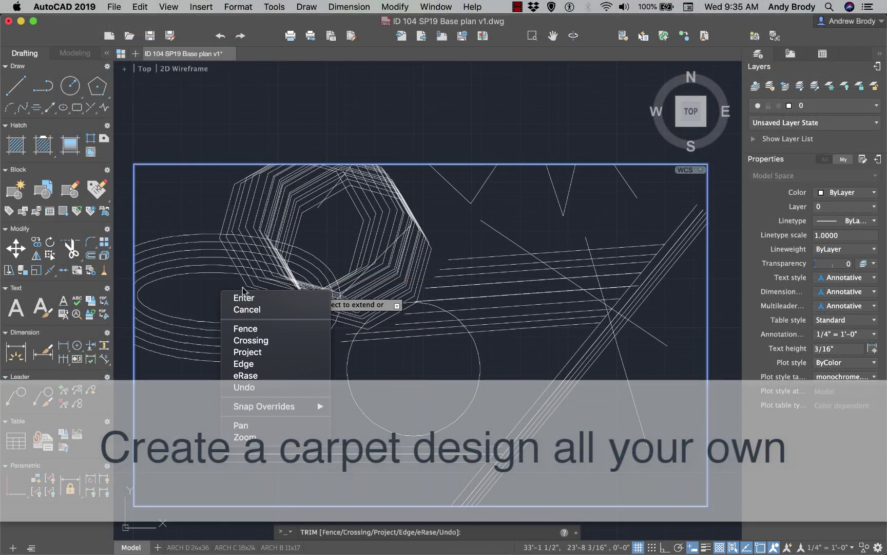
{"action": "left_click", "coordinate": [245, 297]}
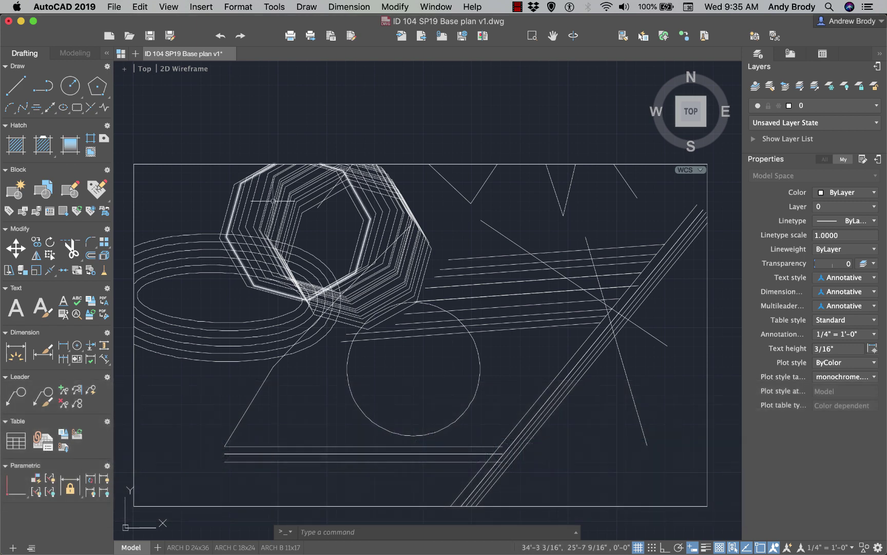